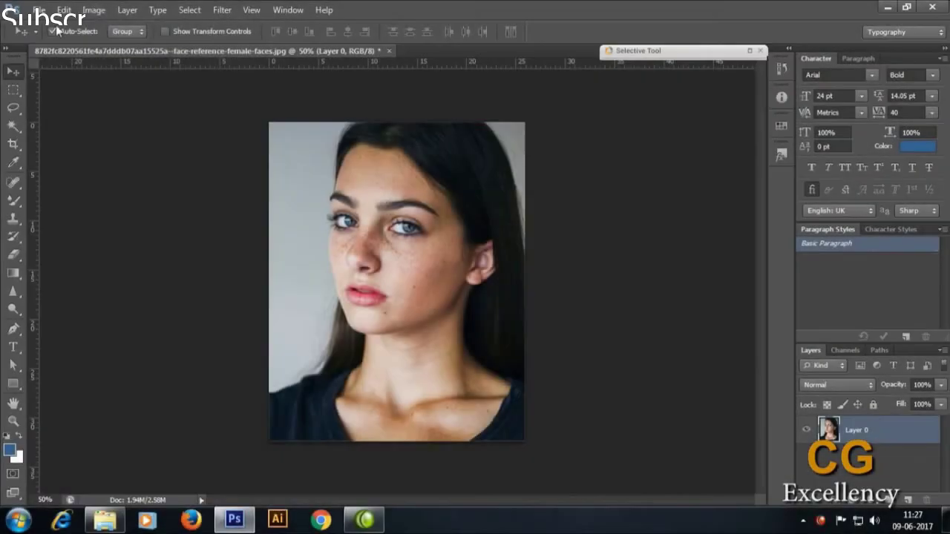
Resample the portrait to 300 pixels/centimetre, giving roughly 3066 × 3829 pixels
click(101, 10)
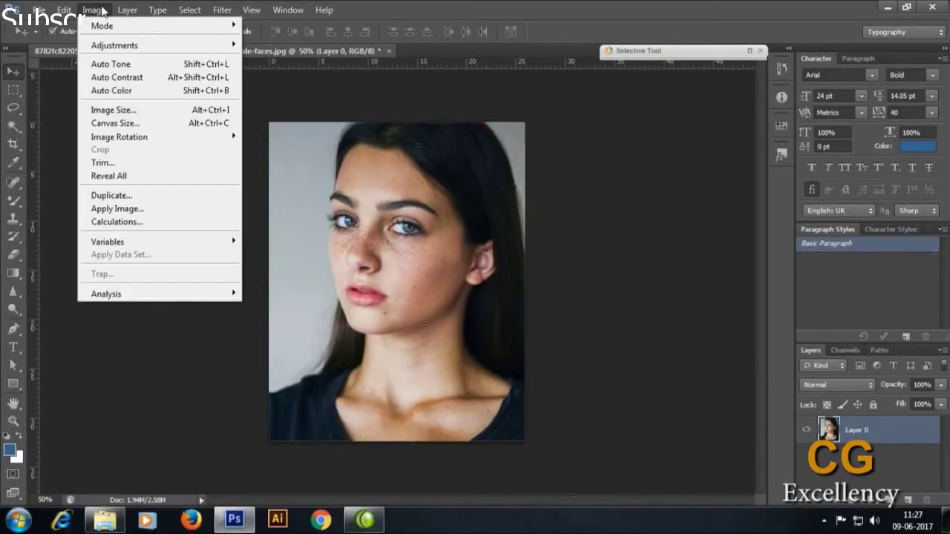
click(114, 108)
double_click(651, 210)
text(3)
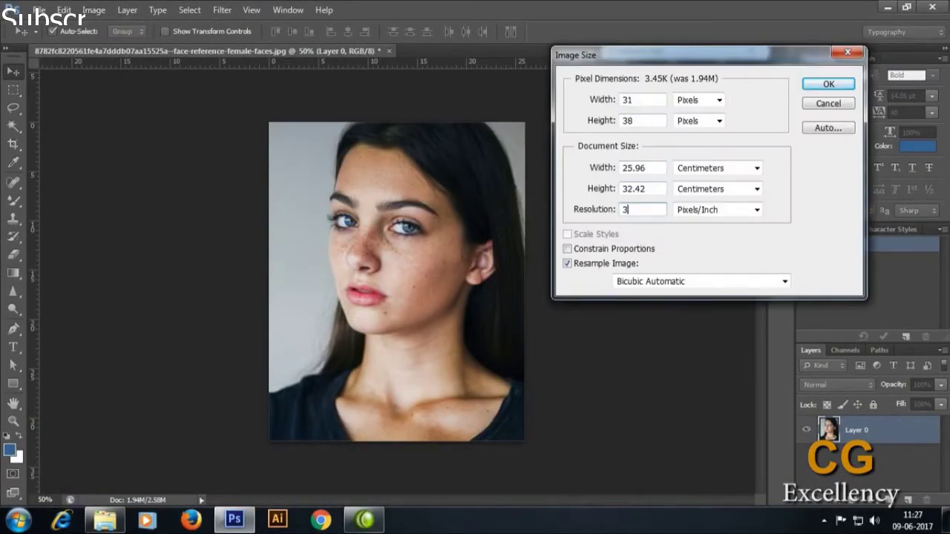
text(00)
click(756, 210)
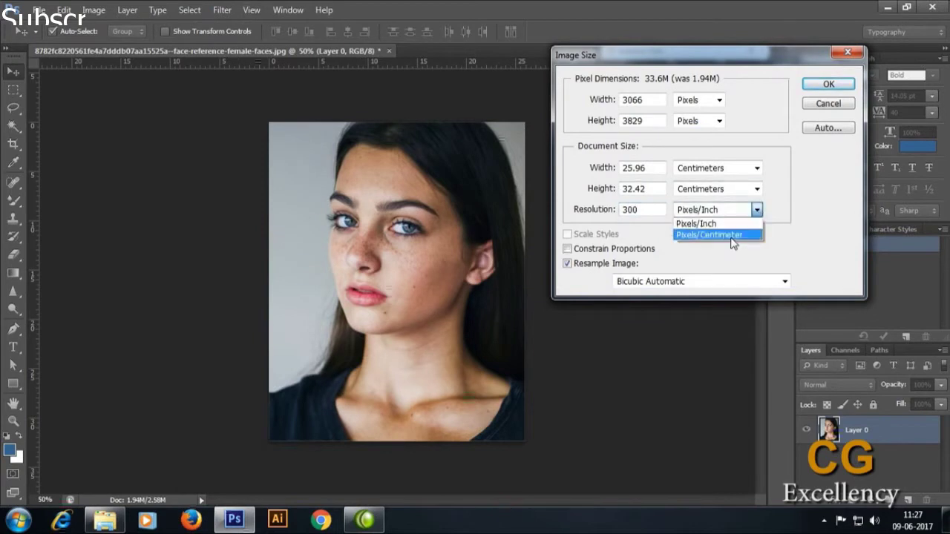
click(723, 236)
click(829, 86)
Select the sampled Healing Brush and enlarge it to size 150
key(ctrl+0)
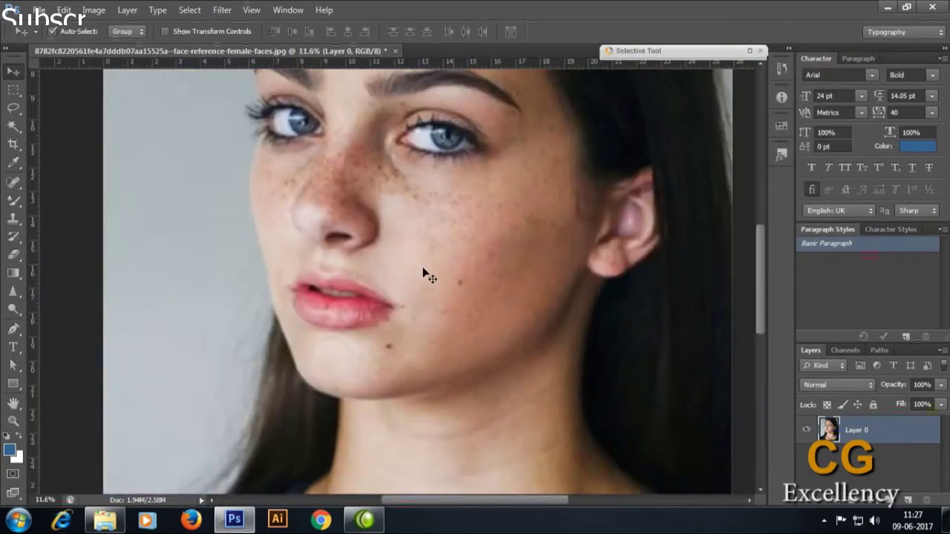
scroll(438, 275, up, 3)
scroll(438, 273, up, 1)
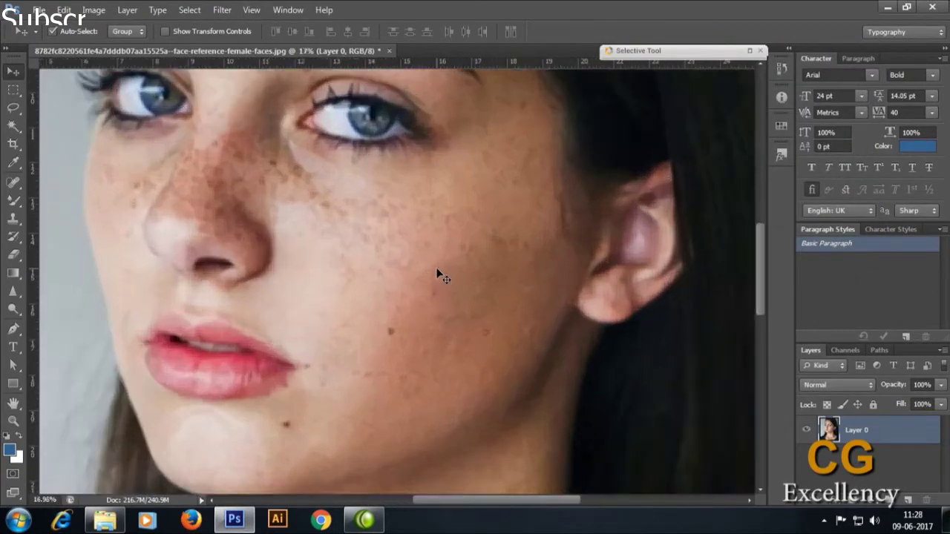
scroll(439, 273, down, 1)
scroll(438, 281, down, 1)
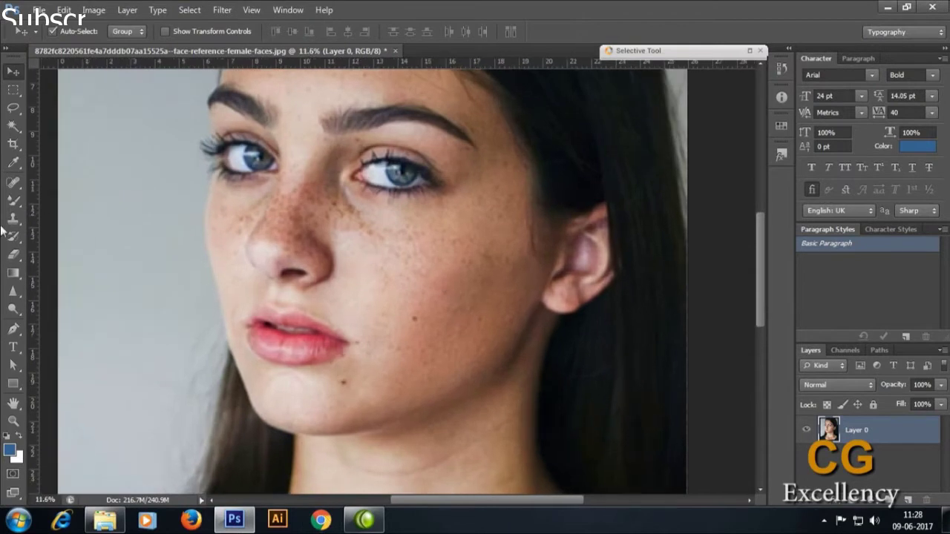
click(21, 182)
click(85, 193)
key(bracketright)
key(bracketright)
key(bracketright)
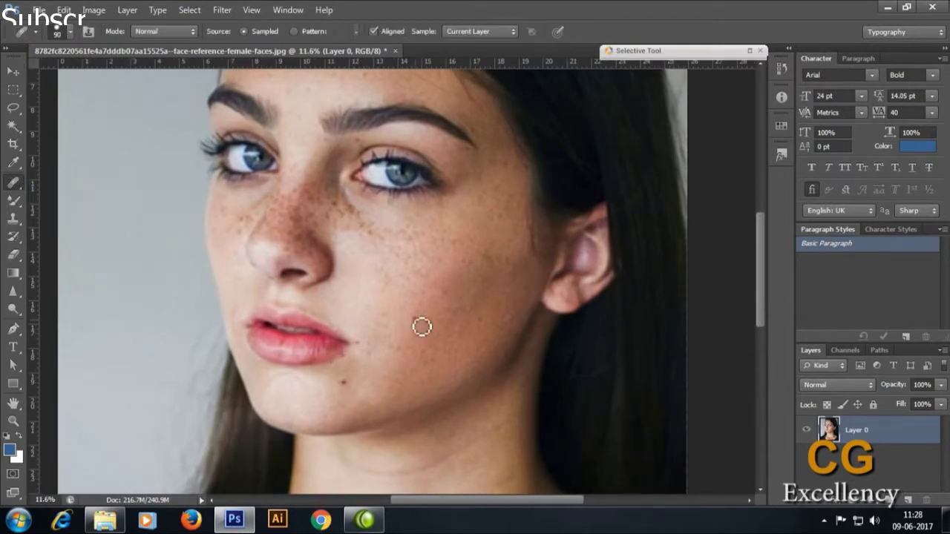
key(bracketright)
key(bracketright)
key(bracketright)
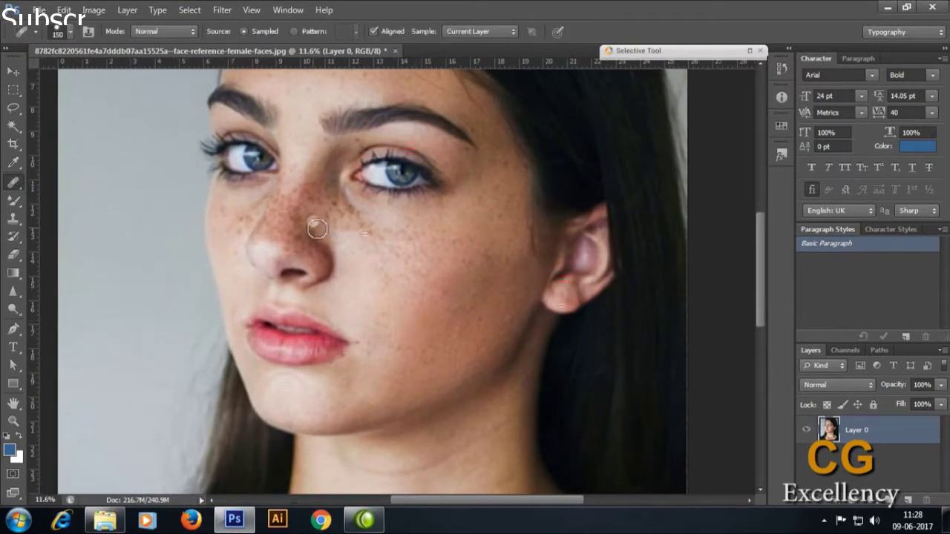
scroll(412, 196, up, 2)
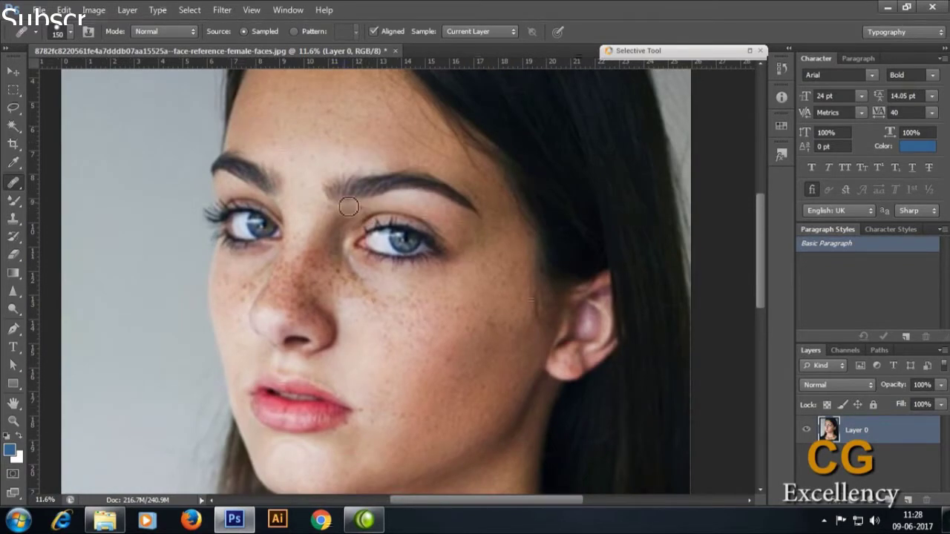
Heal freckles under the eye, beside the nose, at the inner eye corner and on the lower cheek
drag(349, 302, 379, 310)
click(413, 324)
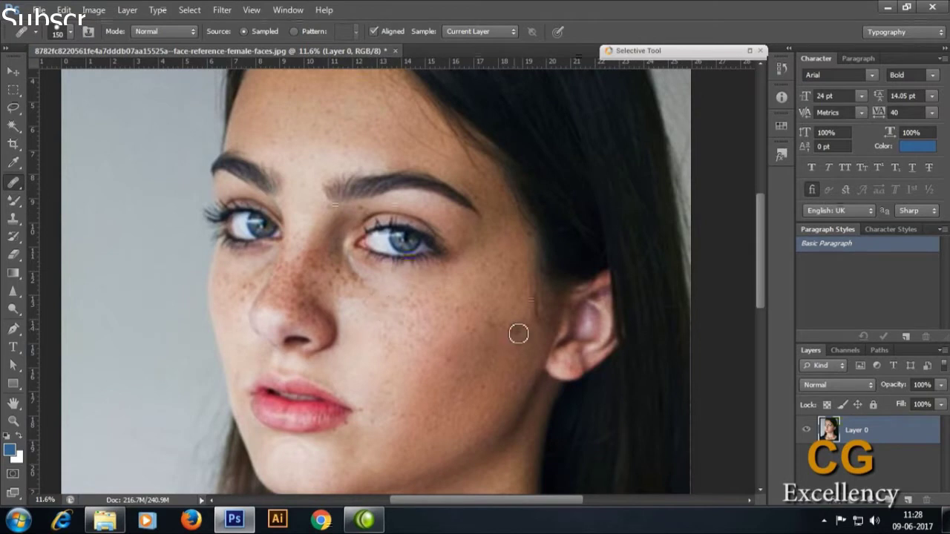
alt+click(251, 291)
click(336, 307)
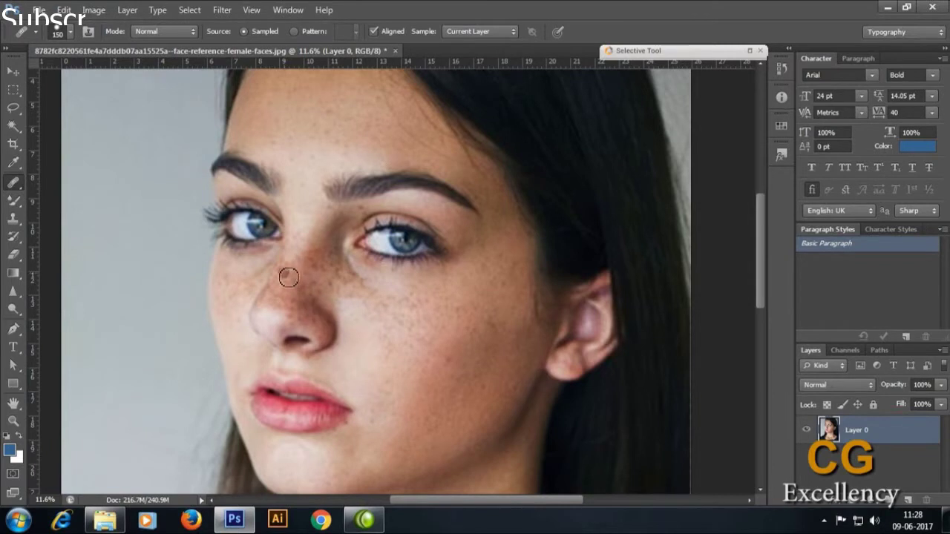
click(363, 215)
drag(292, 161, 399, 229)
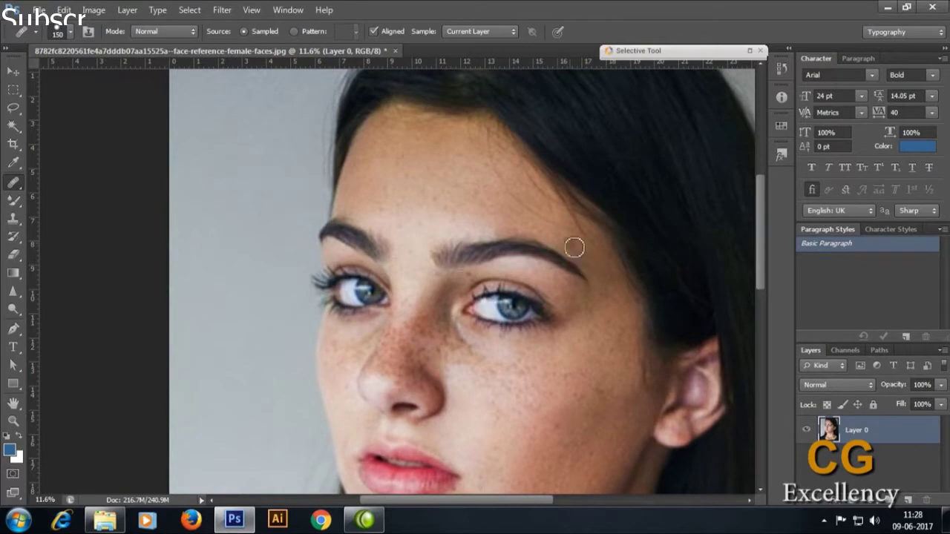
scroll(642, 320, down, 3)
scroll(547, 223, down, 2)
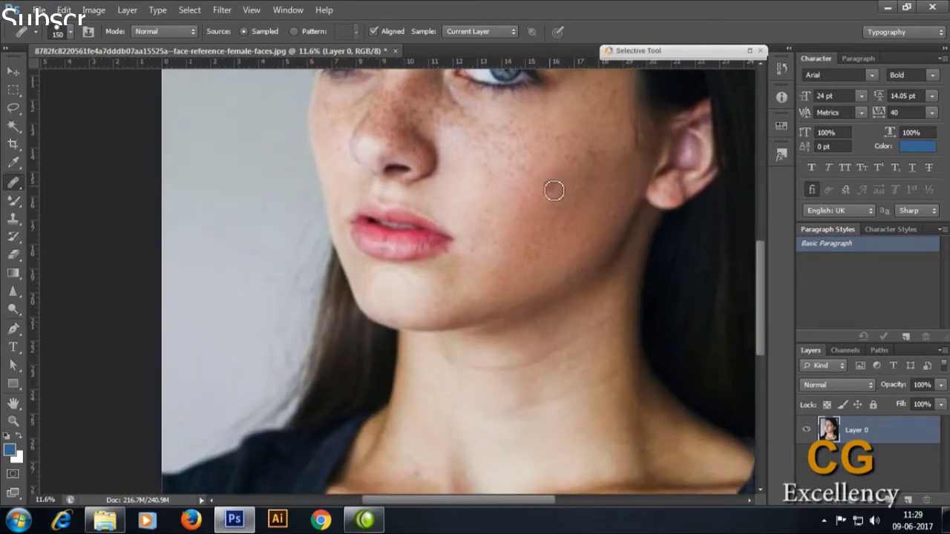
click(496, 181)
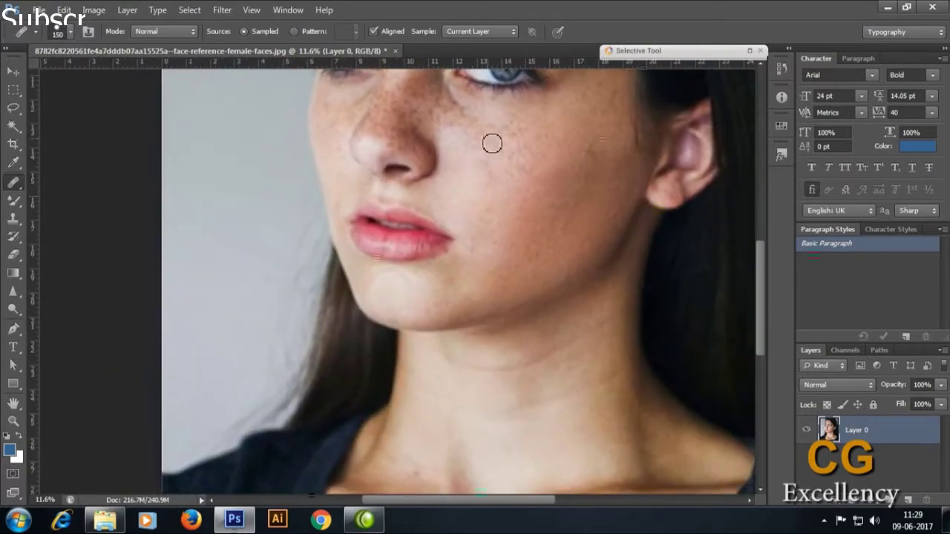
click(491, 171)
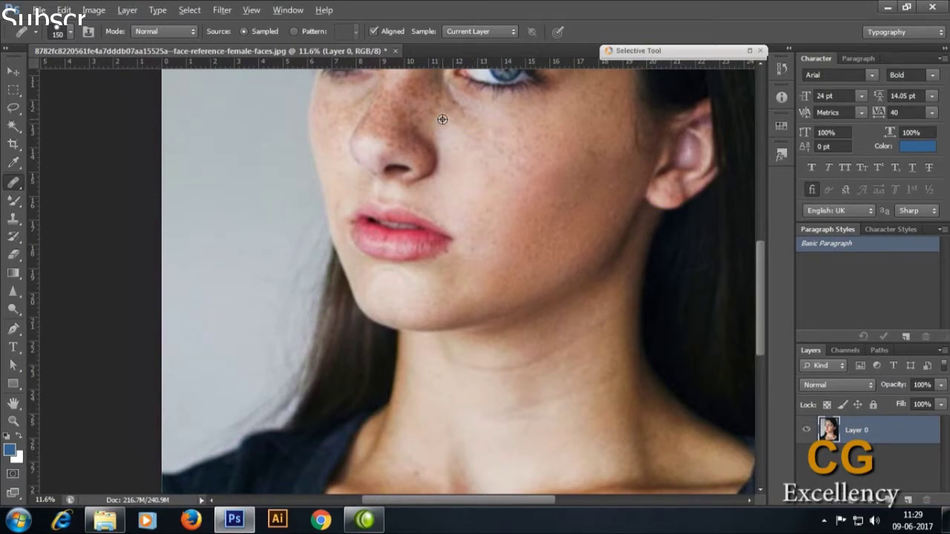
Switch to the Content-Aware Spot Healing Brush and heal freckles on the cheek and temple
right_click(11, 184)
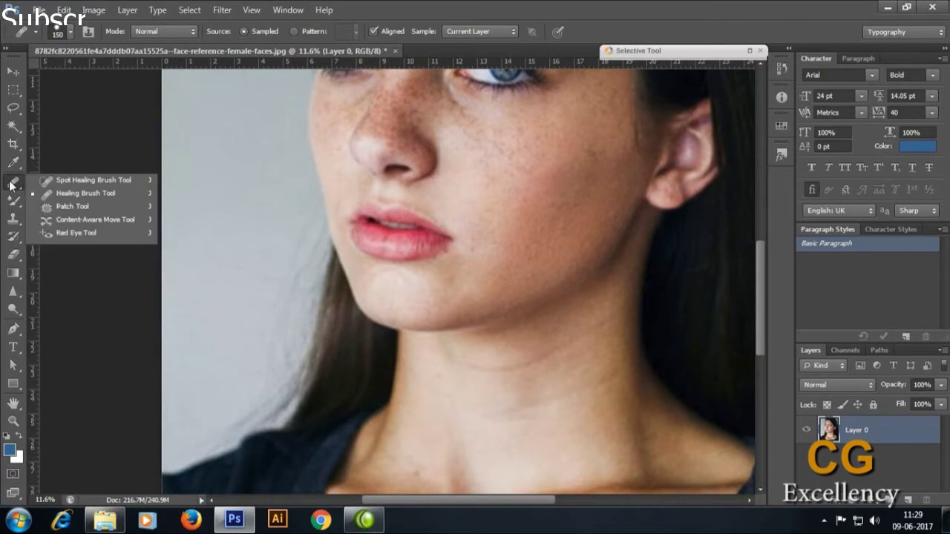
click(74, 184)
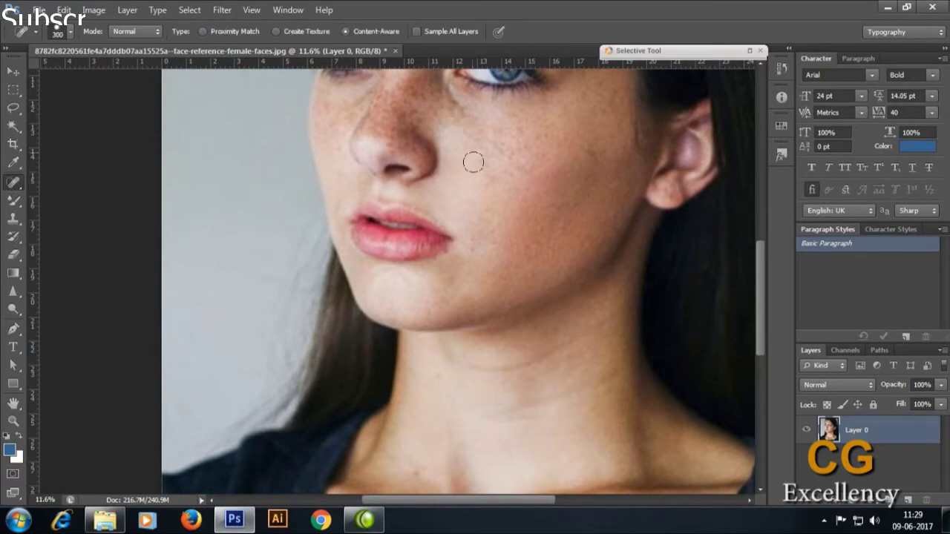
click(582, 146)
click(607, 113)
click(586, 97)
click(601, 81)
click(532, 257)
click(536, 154)
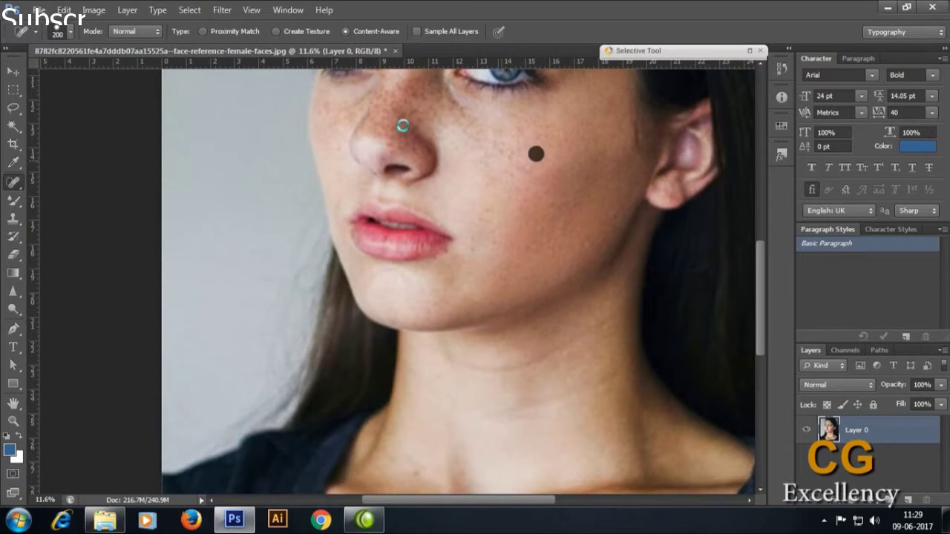
Heal the freckles along the nose
click(410, 110)
click(387, 102)
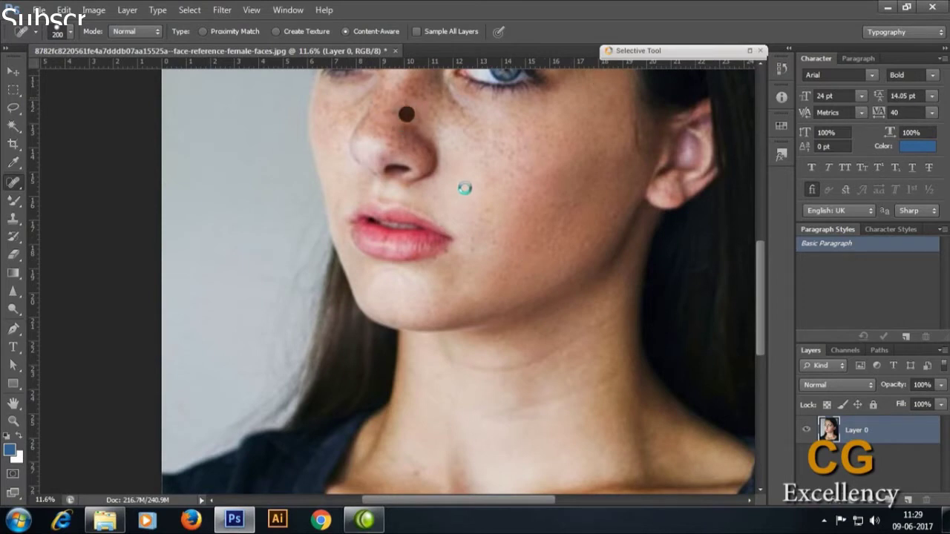
click(410, 95)
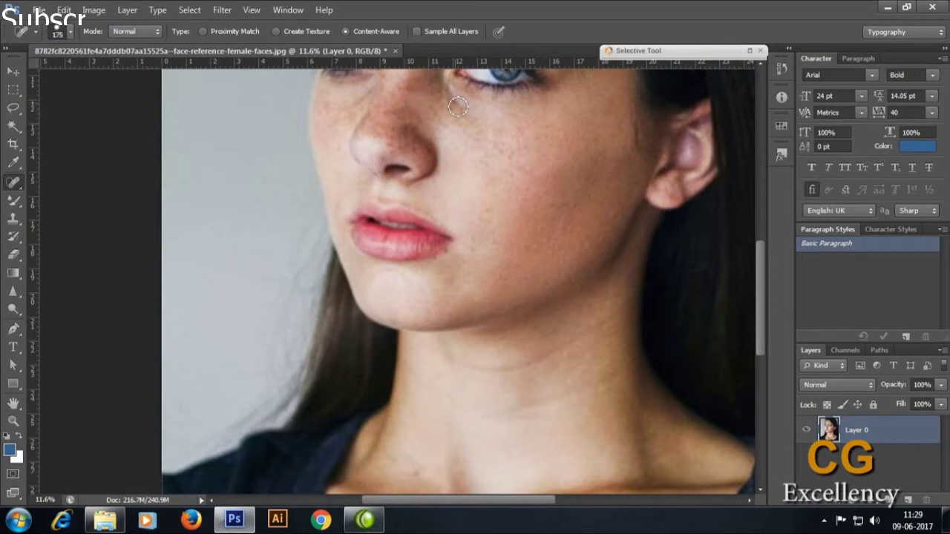
click(390, 115)
click(397, 130)
click(394, 145)
click(392, 135)
Heal marks on the collarbone, above the eye, on the brow and on the forehead
scroll(528, 452, down, 5)
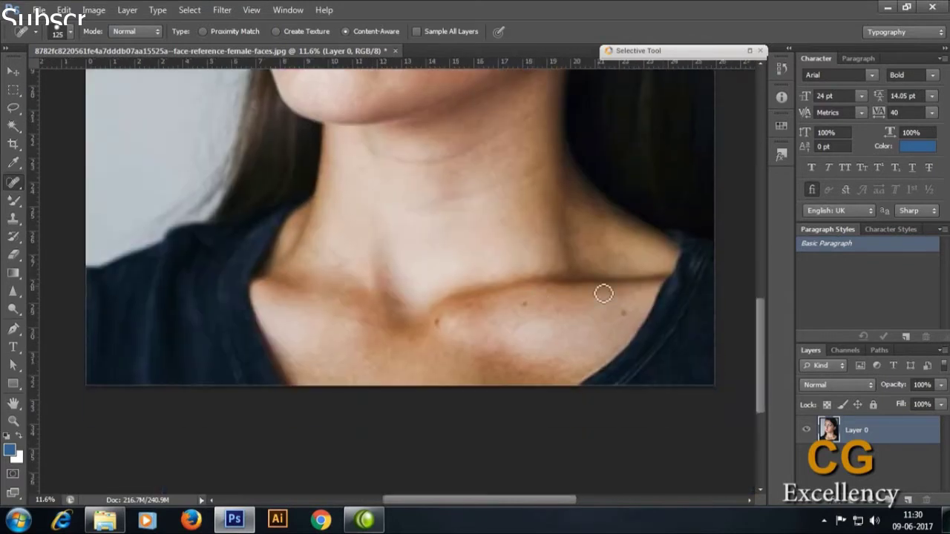
click(526, 301)
scroll(593, 270, up, 5)
scroll(471, 303, left, 3)
click(482, 193)
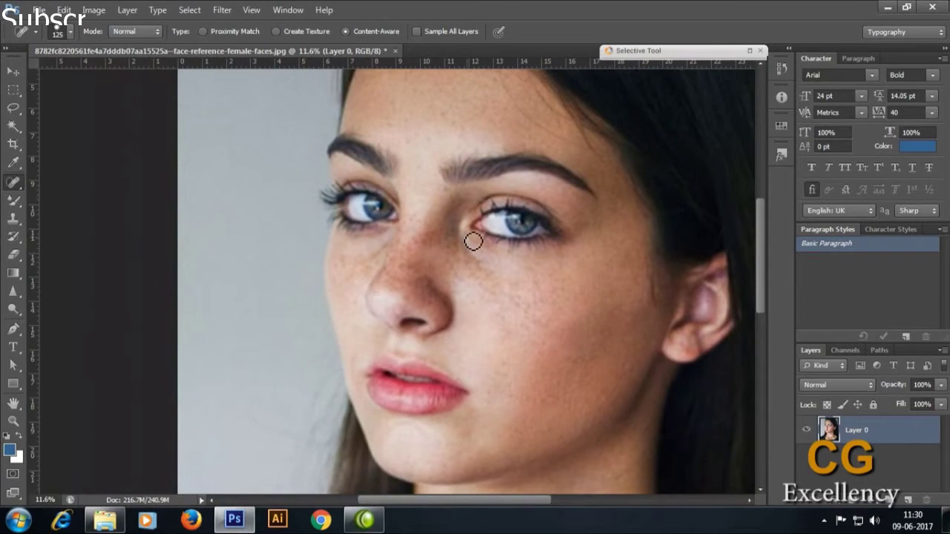
click(486, 202)
click(383, 172)
click(407, 126)
click(494, 98)
Enlarge the spot healing brush to 175 and heal freckles under the right eye and beside the nose
key(ctrl+0)
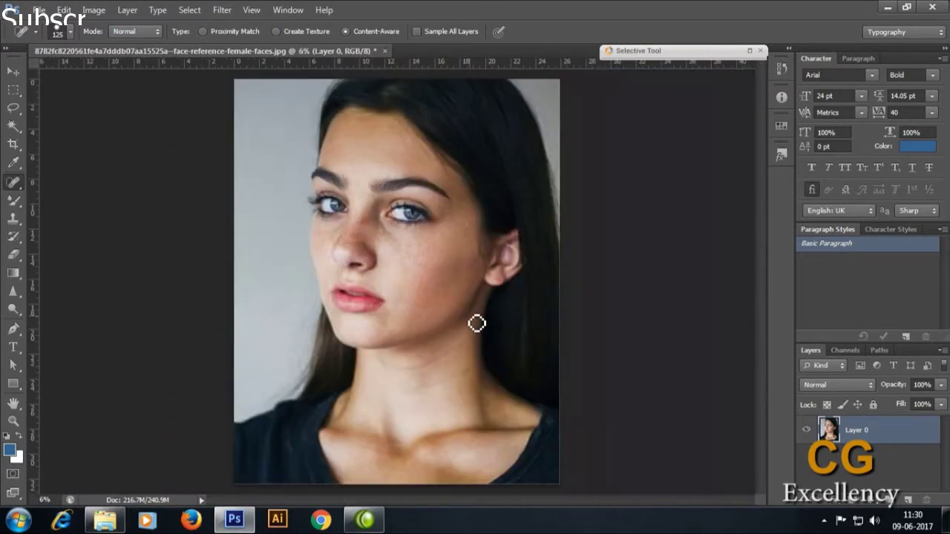
scroll(403, 282, up, 1)
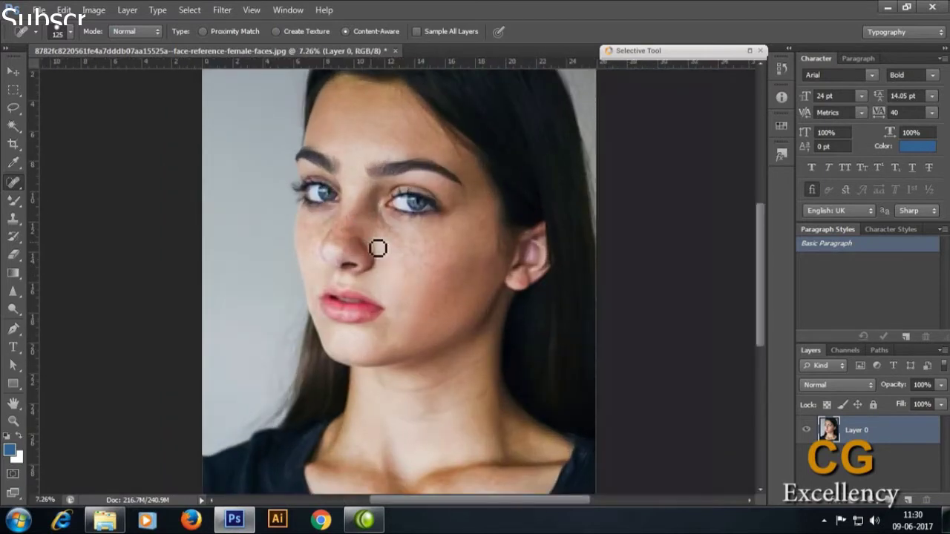
key(bracketright)
key(bracketright)
click(362, 212)
click(382, 226)
drag(377, 217, 394, 234)
drag(316, 252, 317, 273)
drag(333, 223, 321, 234)
drag(387, 234, 422, 263)
click(412, 253)
Heal remaining spots on the forehead, upper nose and under the nose
drag(307, 140, 326, 144)
click(357, 239)
drag(372, 234, 354, 215)
click(381, 225)
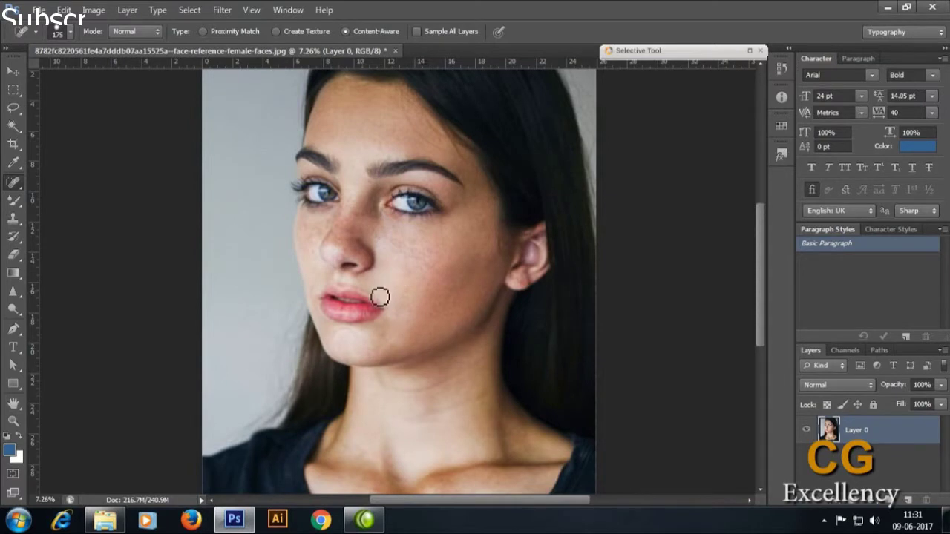
click(345, 265)
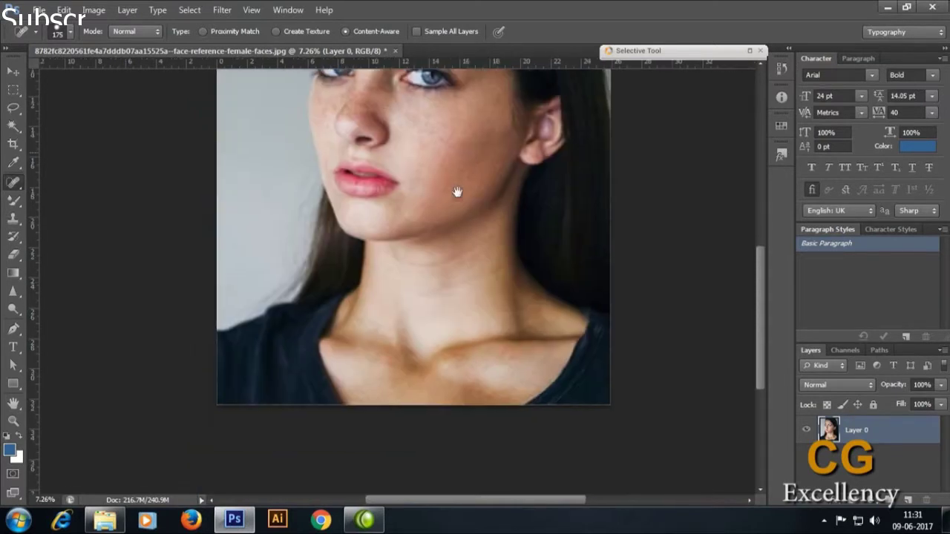
mouse_move(444, 323)
mouse_down()
mouse_move(458, 188)
mouse_move(518, 300)
mouse_up()
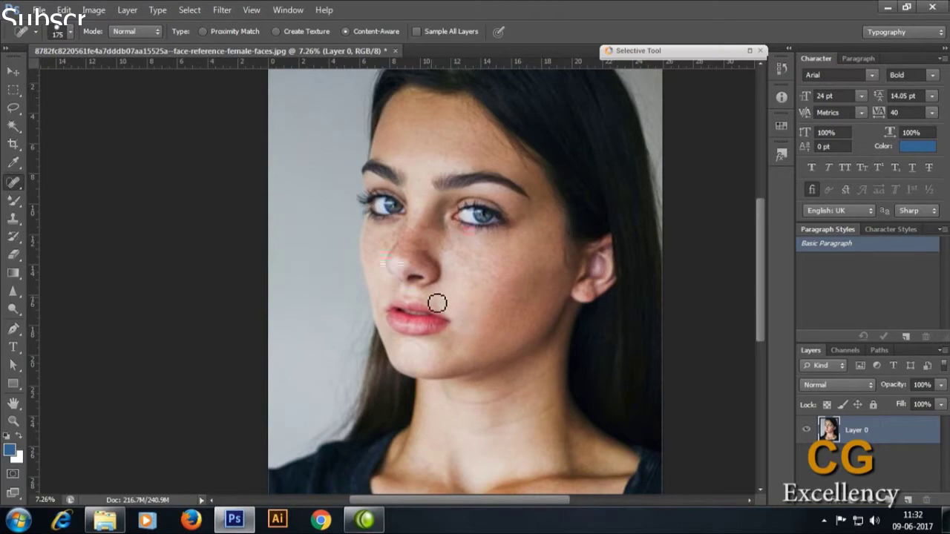
drag(443, 230, 424, 254)
scroll(549, 317, up, 1)
scroll(547, 316, down, 1)
Open the Reduce Noise filter, adjust Strength, and zoom the preview out to show the face
click(222, 10)
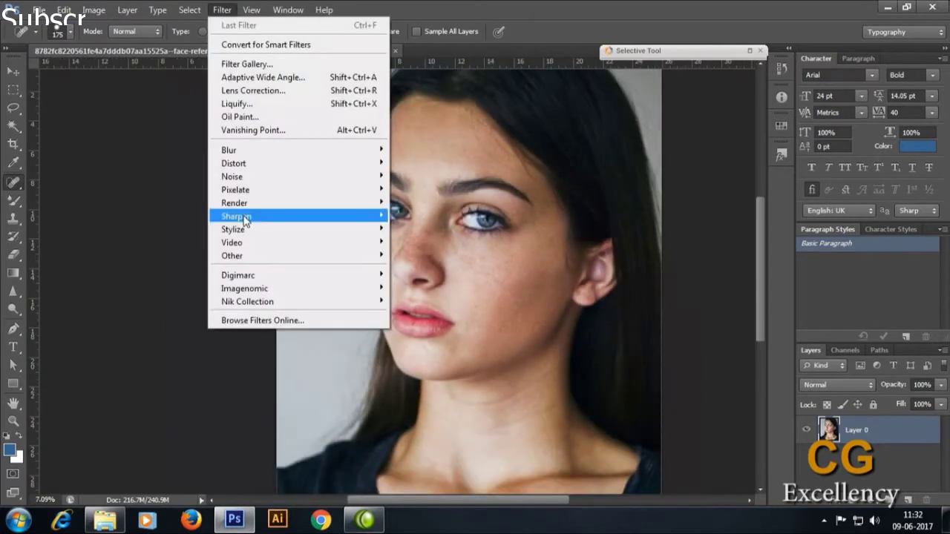
click(430, 204)
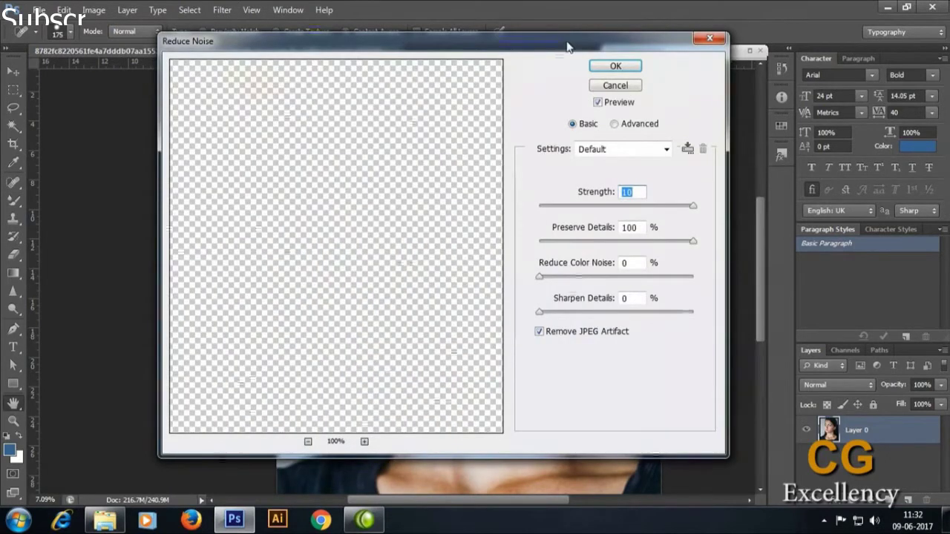
drag(567, 46, 602, 47)
click(344, 442)
key(Down)
key(Down)
key(Down)
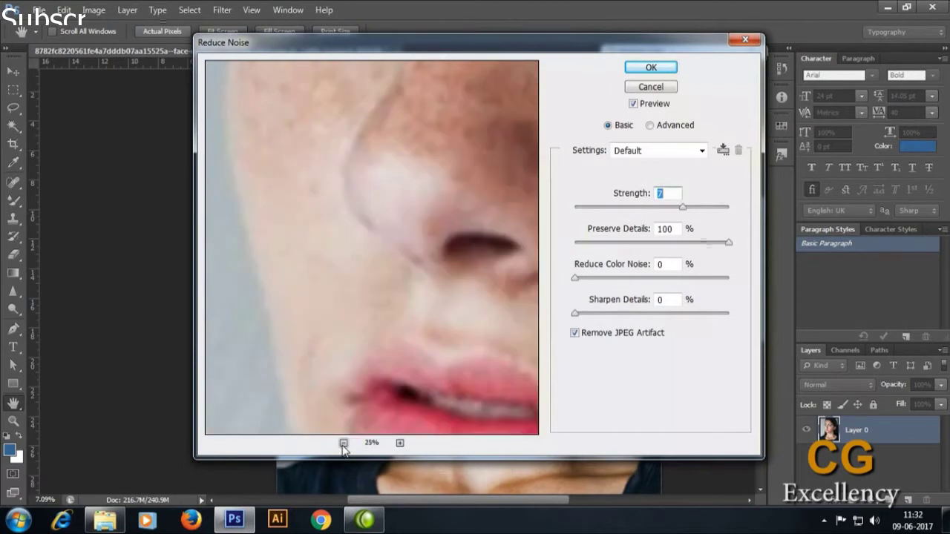
click(344, 442)
click(343, 443)
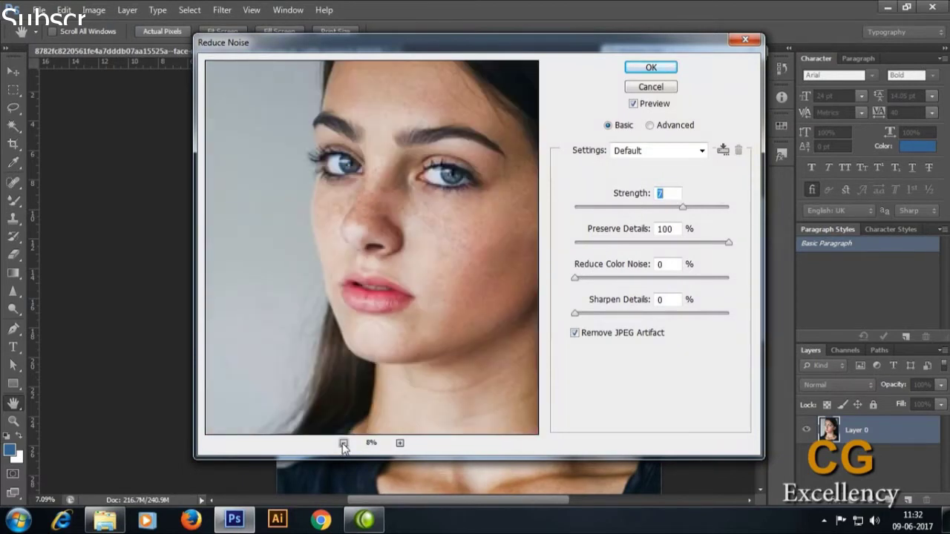
click(400, 443)
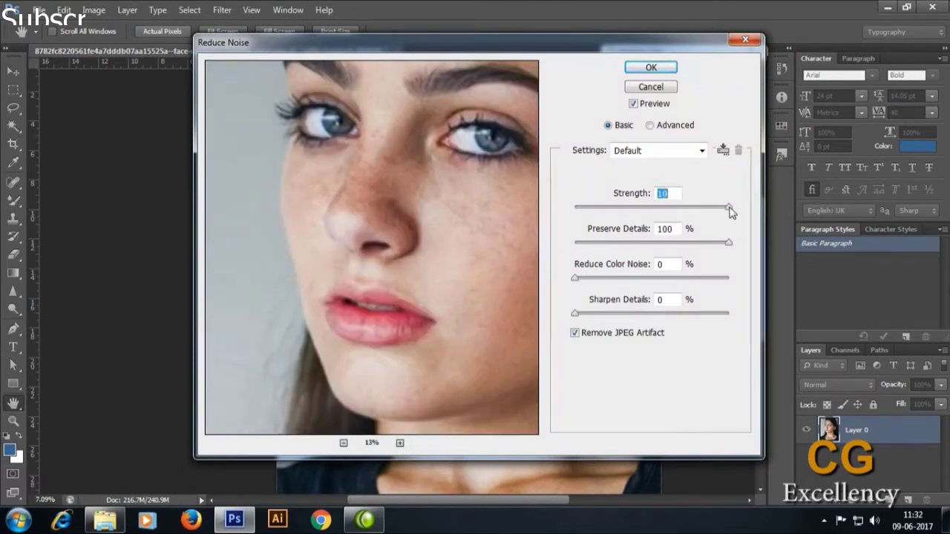
Adjust Preserve Details and set Reduce Color Noise to 100
drag(727, 247, 697, 247)
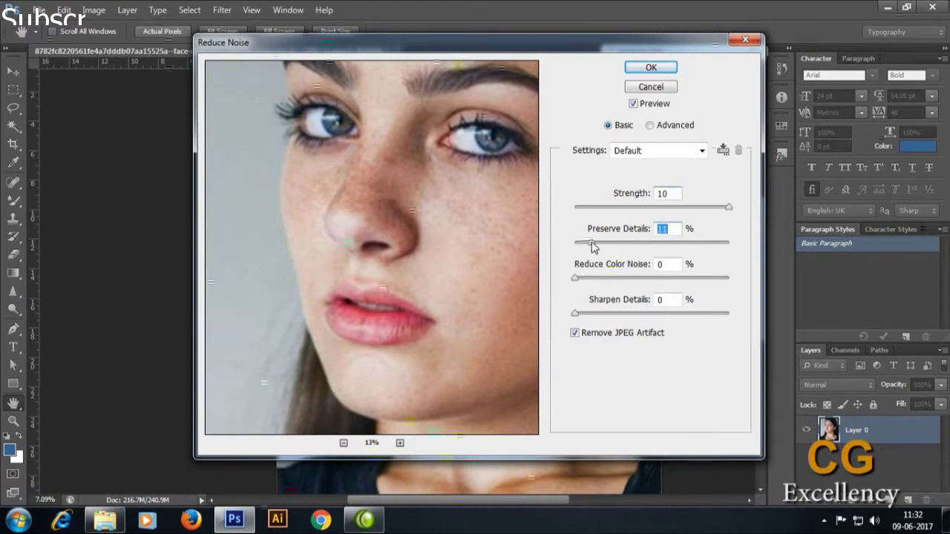
mouse_move(592, 247)
mouse_down()
mouse_move(576, 249)
mouse_move(727, 278)
mouse_up()
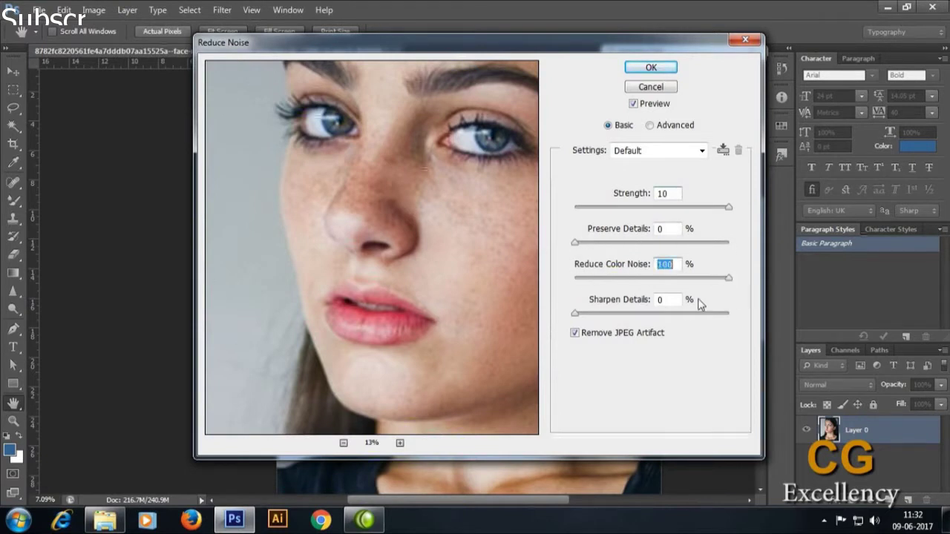
drag(596, 314, 496, 312)
drag(585, 247, 712, 245)
click(574, 333)
In Advanced per-channel mode, set Red Preserve Details to 7 and apply the filter
click(651, 126)
click(612, 170)
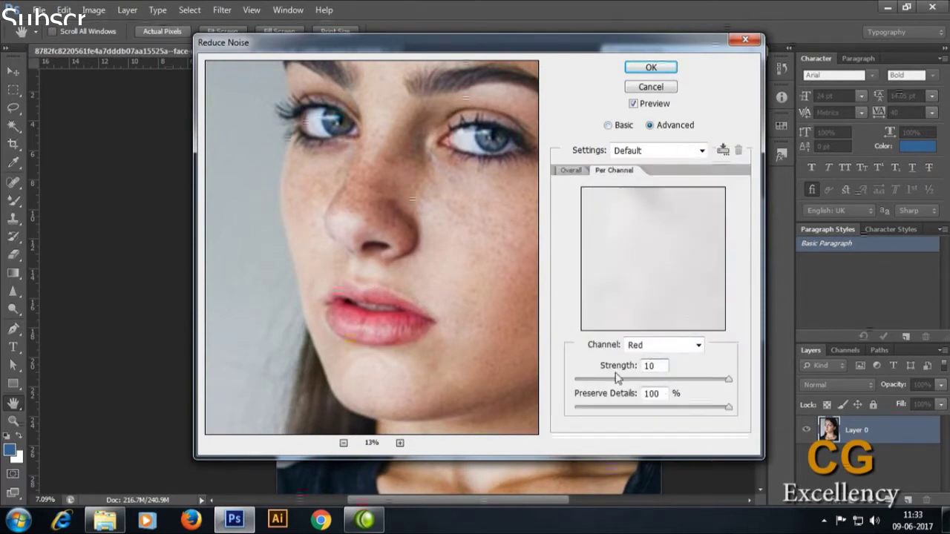
drag(727, 408, 585, 409)
click(654, 69)
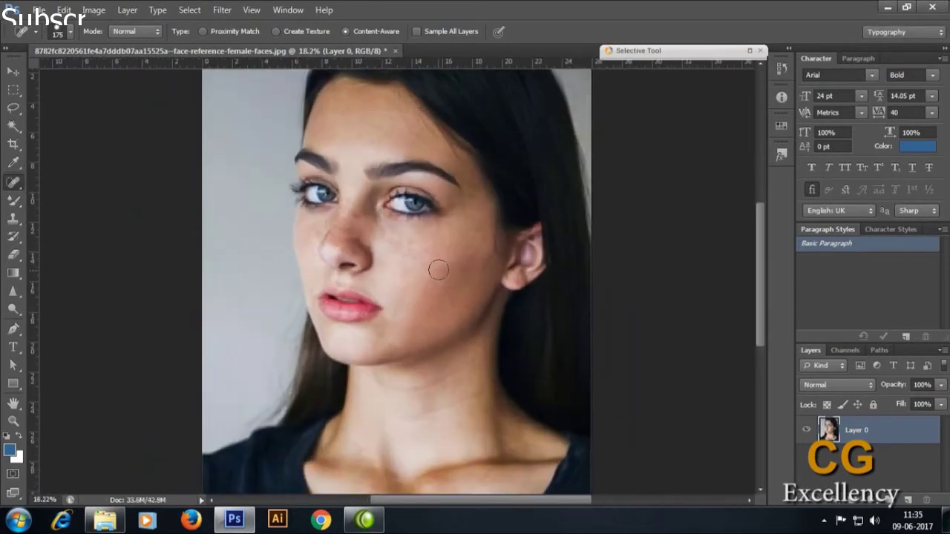
Bring up the Unsharp Mask sharpening filter for the portrait
scroll(541, 287, up, 5)
scroll(519, 289, down, 3)
scroll(460, 293, down, 2)
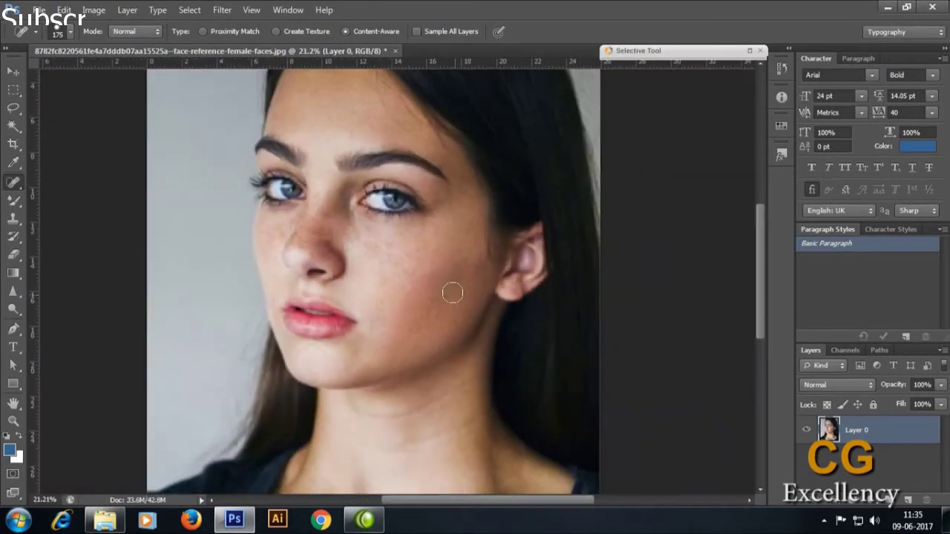
scroll(397, 238, up, 2)
scroll(393, 271, down, 1)
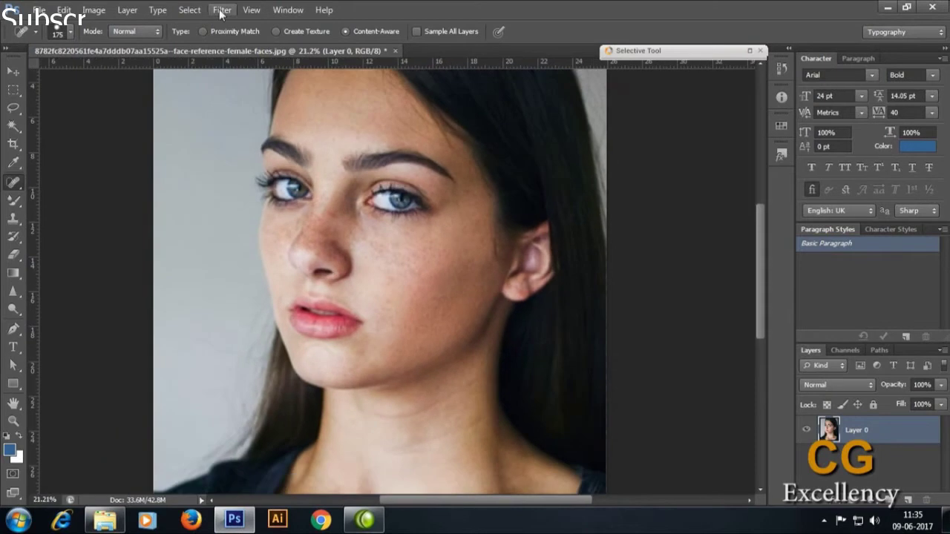
click(222, 9)
mouse_move(236, 216)
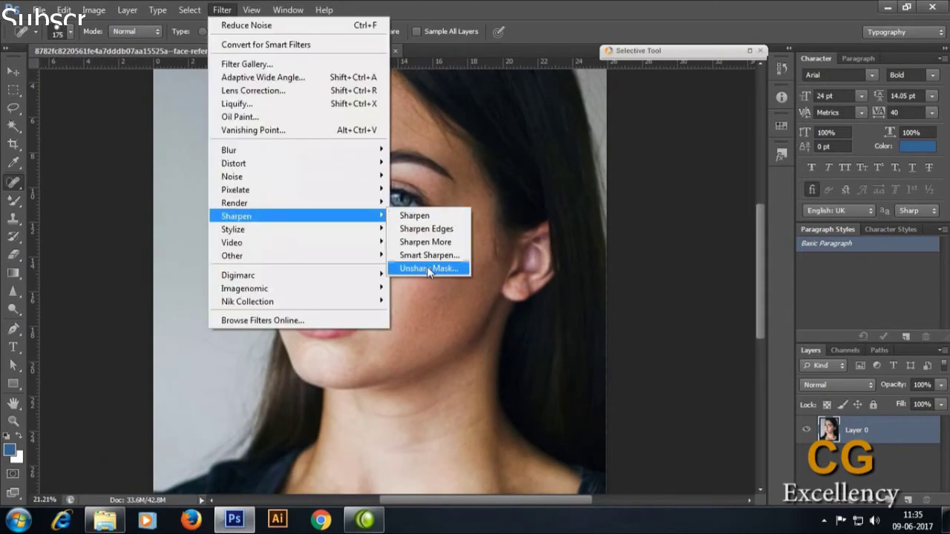
click(429, 269)
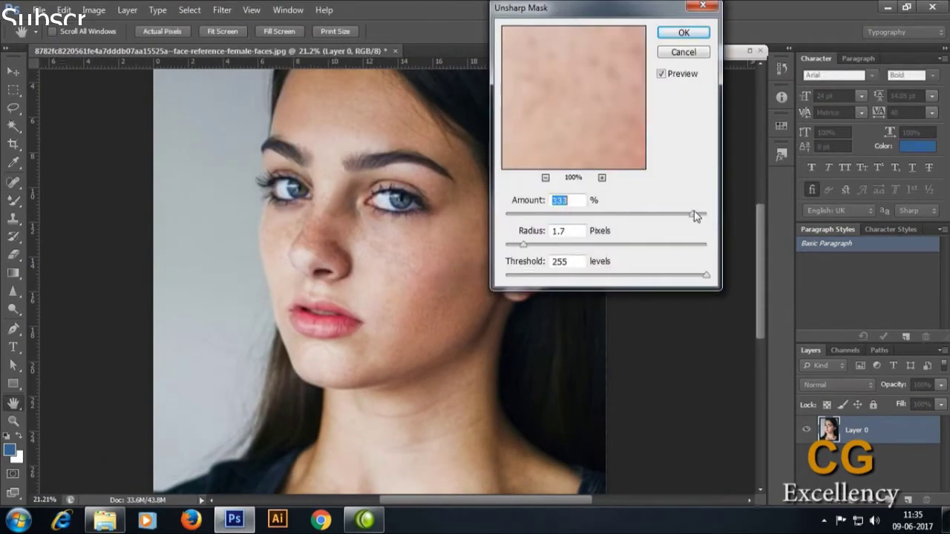
Try Unsharp Mask radius from 4.3 to maximum, nudge the threshold, and raise the amount
drag(666, 247, 668, 246)
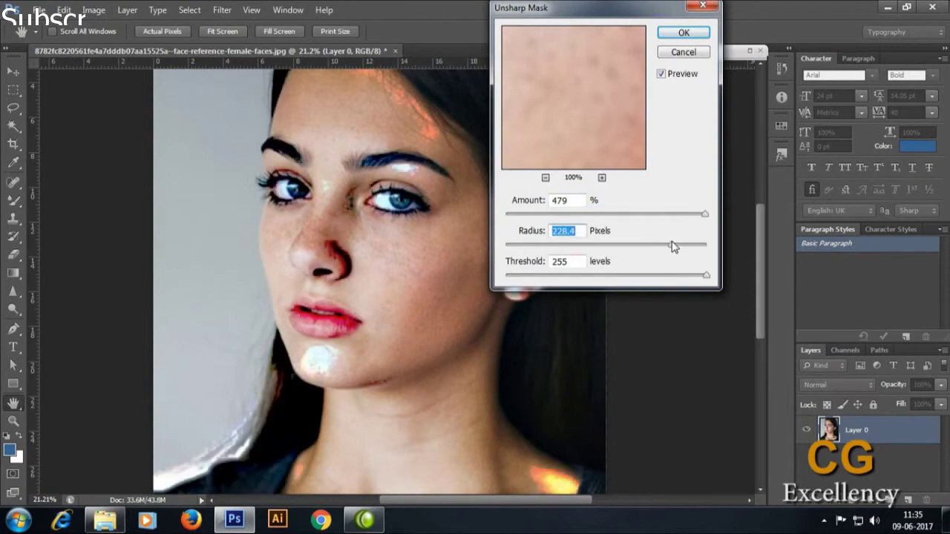
click(553, 245)
click(601, 275)
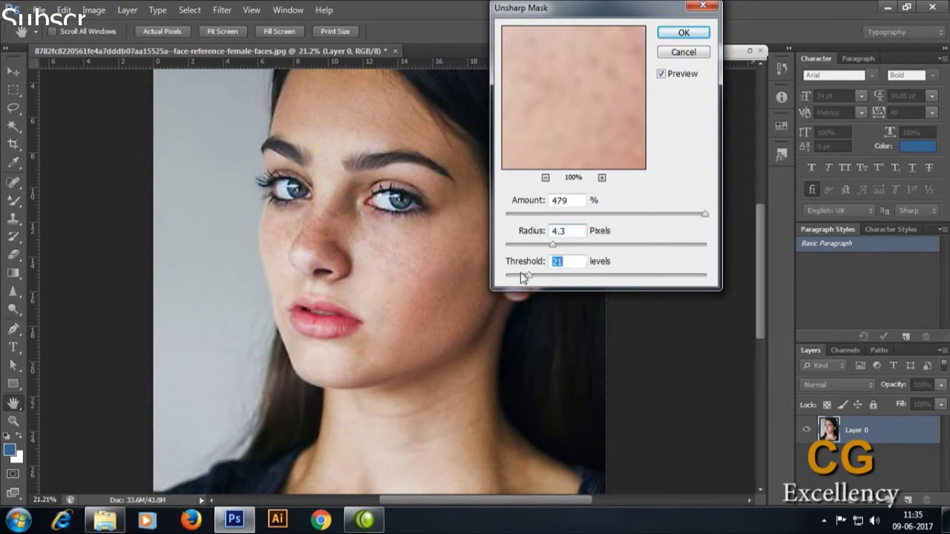
drag(609, 278, 610, 279)
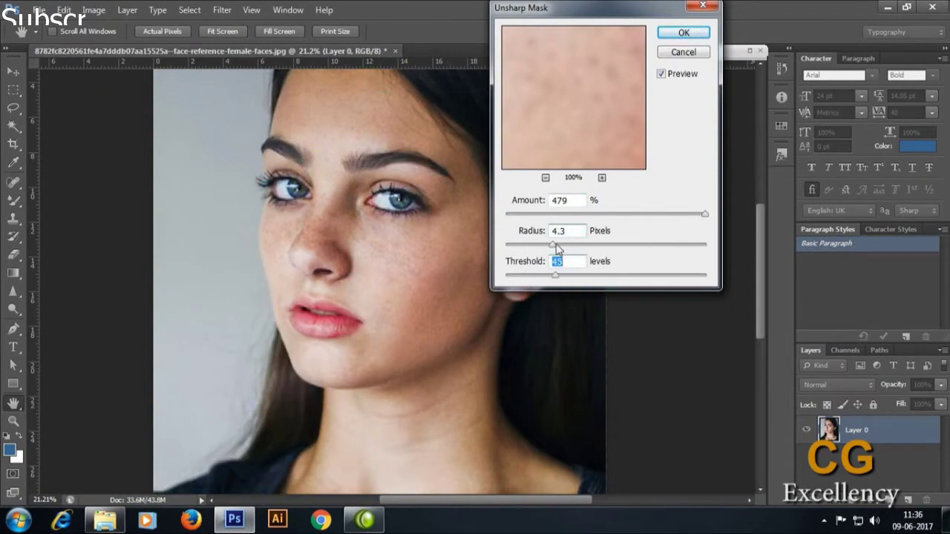
mouse_move(556, 249)
mouse_down()
mouse_move(729, 243)
mouse_move(679, 219)
mouse_up()
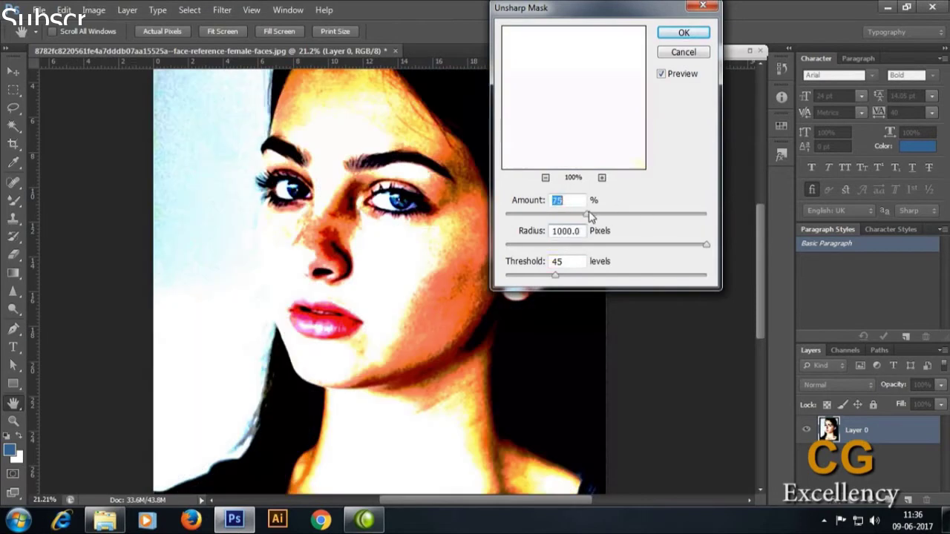
mouse_move(546, 219)
mouse_down()
mouse_move(578, 220)
mouse_move(523, 245)
mouse_up()
Apply Smart Sharpen removing Gaussian Blur, More Accurate, radius 3.3, amount 165
drag(555, 275, 725, 274)
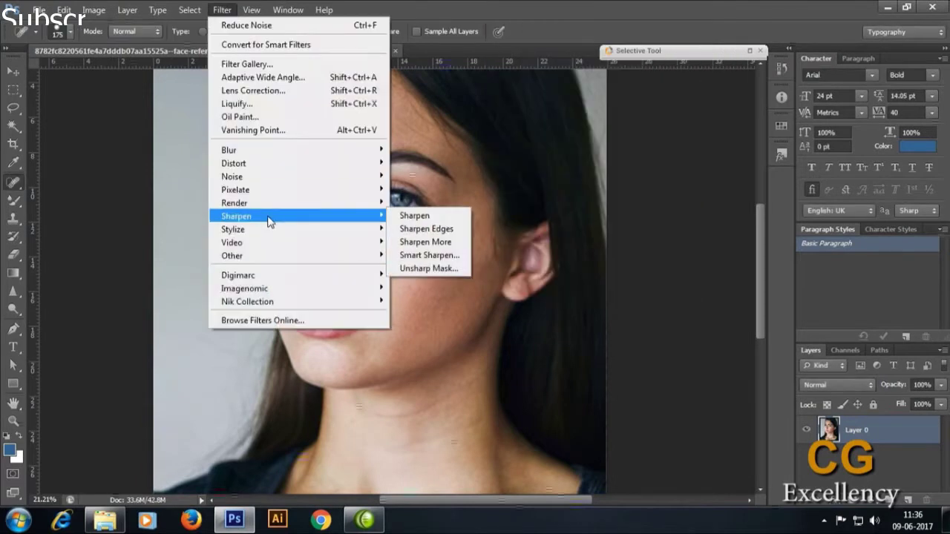
click(429, 255)
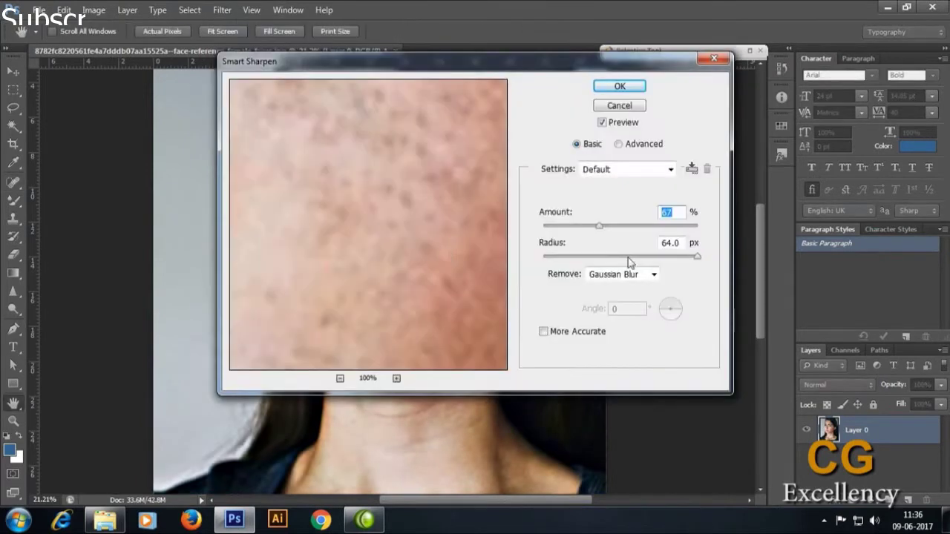
drag(297, 30, 566, 35)
click(872, 248)
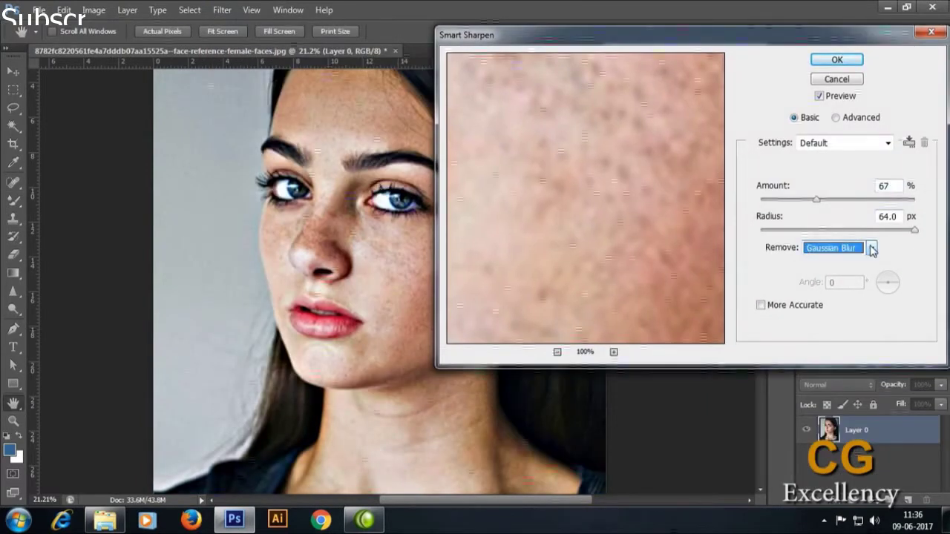
click(771, 307)
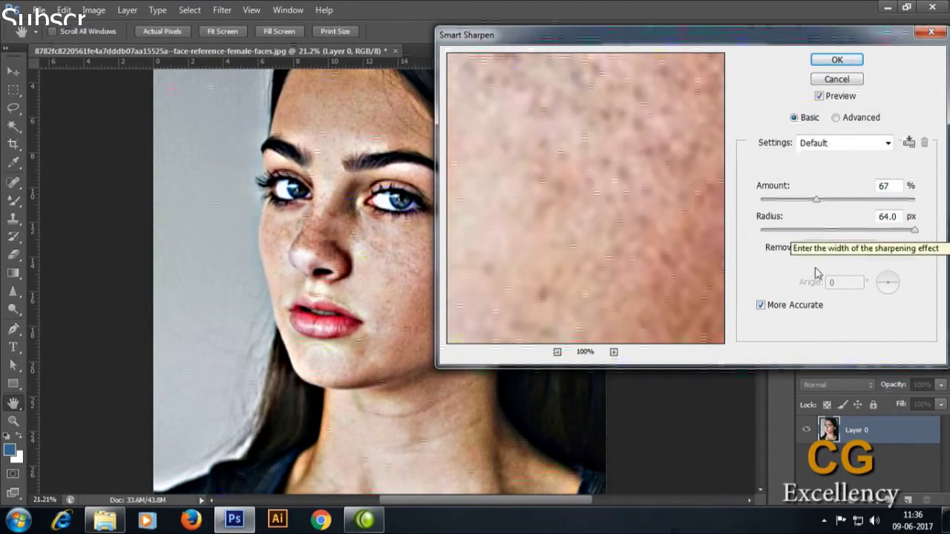
click(868, 230)
mouse_move(868, 230)
mouse_down()
mouse_move(812, 230)
mouse_move(872, 200)
mouse_up()
click(841, 80)
Apply the Median noise filter with radius 16
click(221, 10)
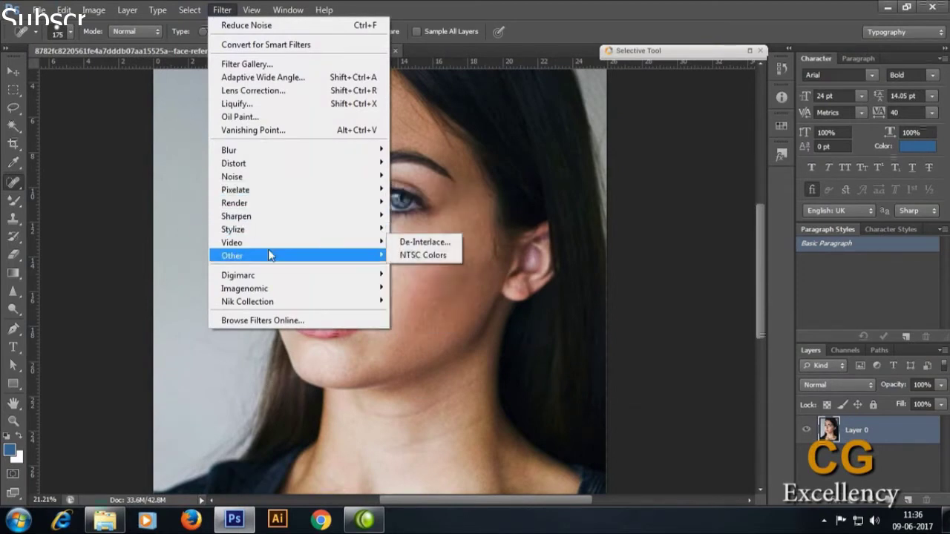
mouse_move(231, 177)
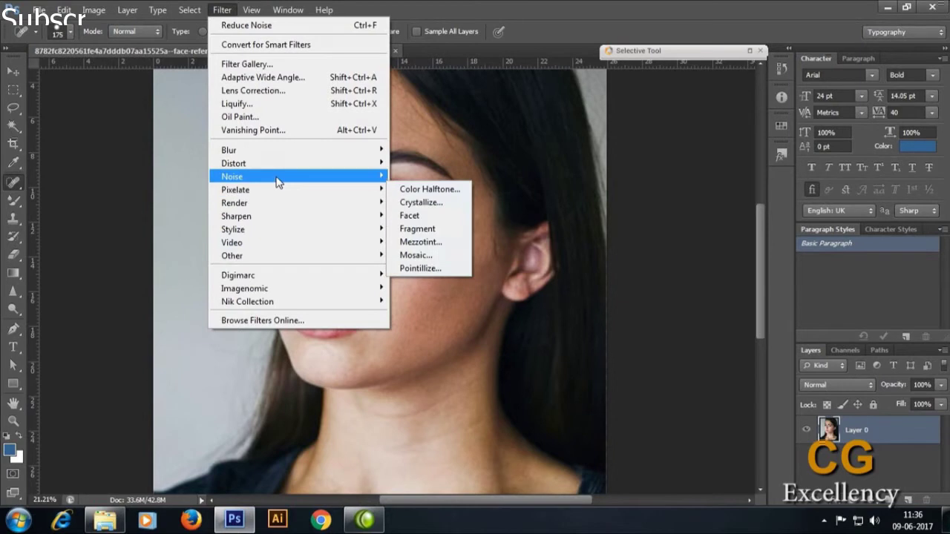
click(435, 216)
drag(212, 95, 744, 79)
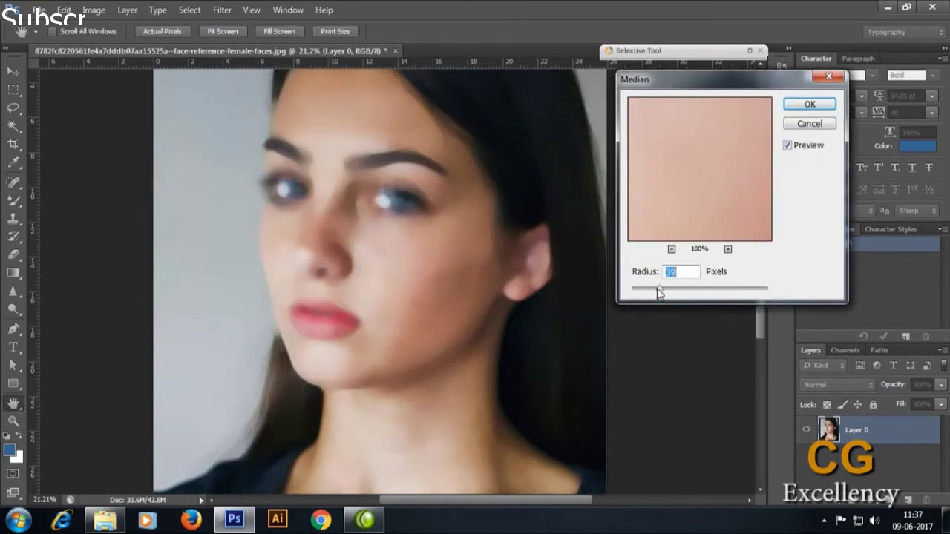
drag(659, 293, 632, 291)
click(810, 104)
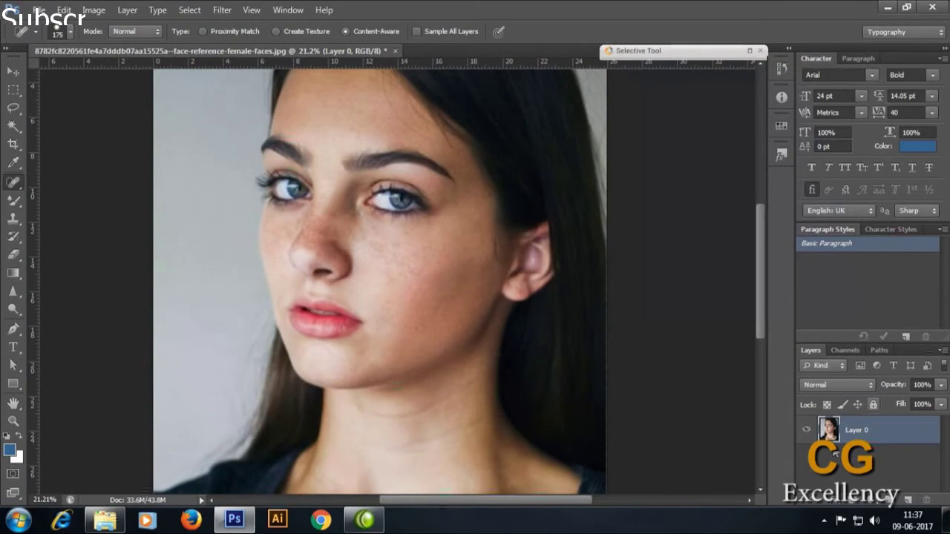
Duplicate Layer 0
right_click(860, 430)
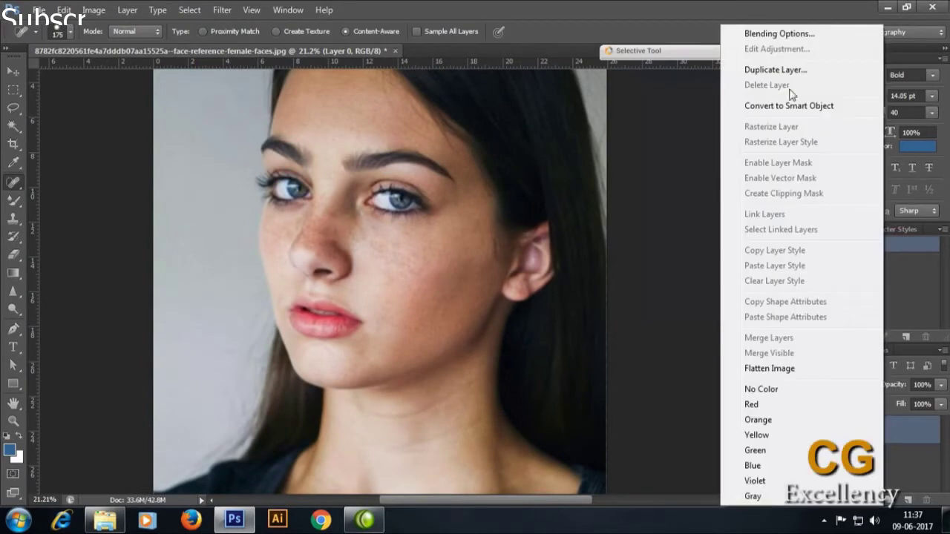
click(771, 70)
key(Return)
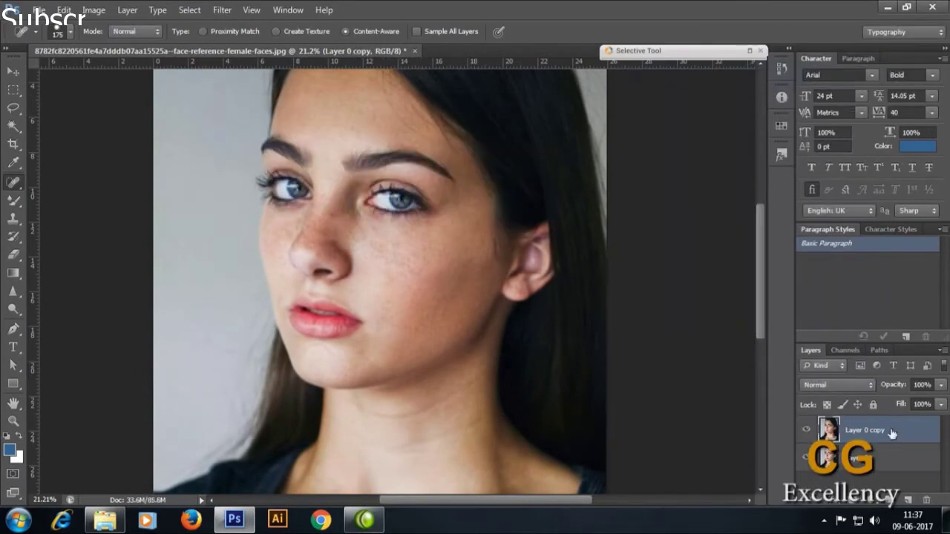
Set up the Mixer Brush at size 150 with the Wet preset and a cleaned brush
right_click(13, 182)
click(13, 200)
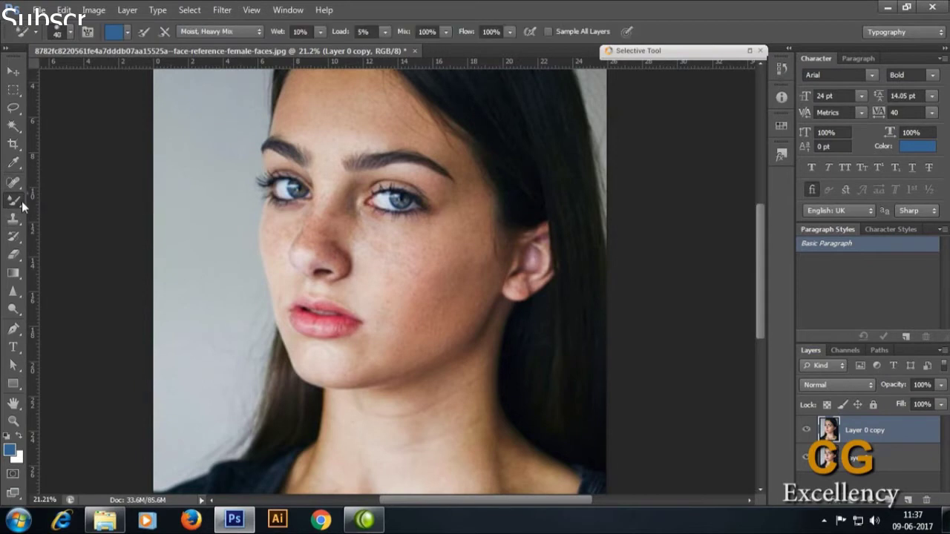
right_click(13, 200)
click(81, 238)
key(bracketright)
key(bracketright)
key(bracketright)
click(445, 32)
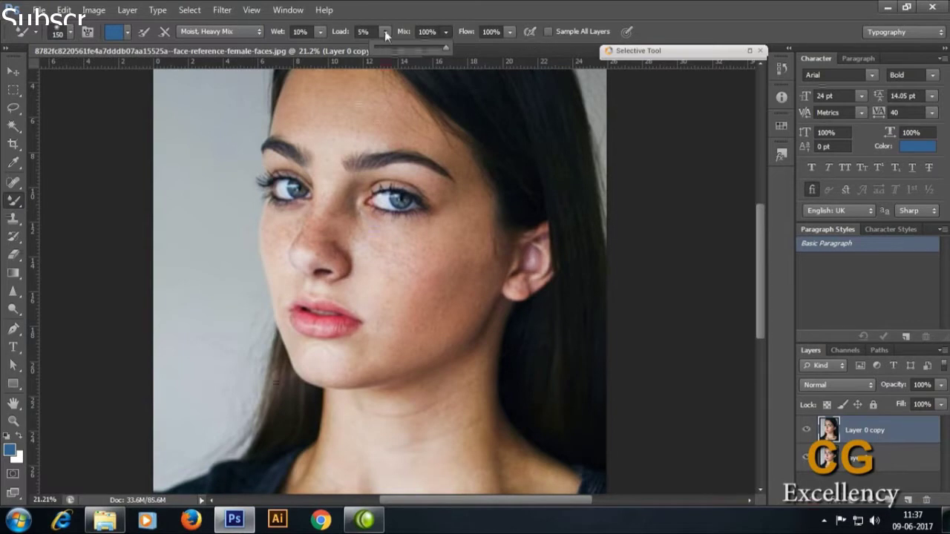
click(252, 32)
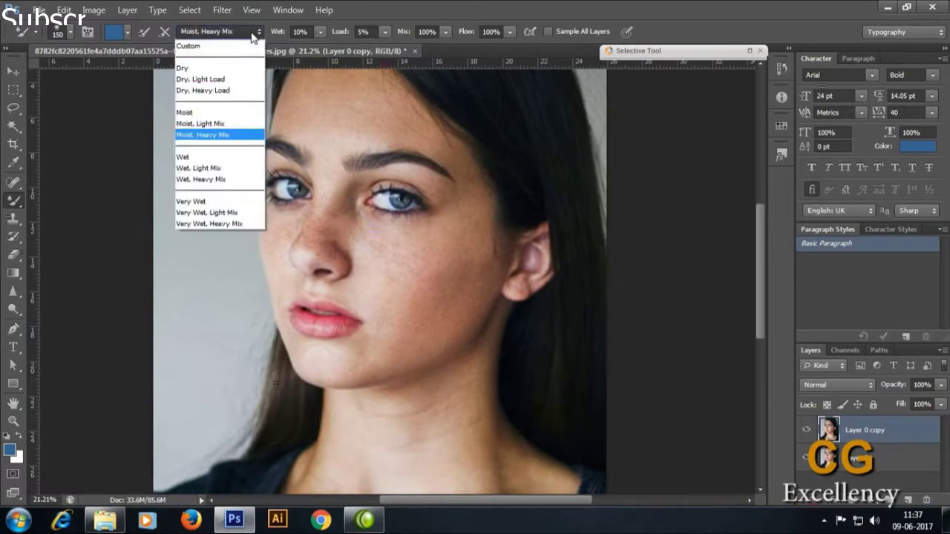
click(210, 158)
click(127, 32)
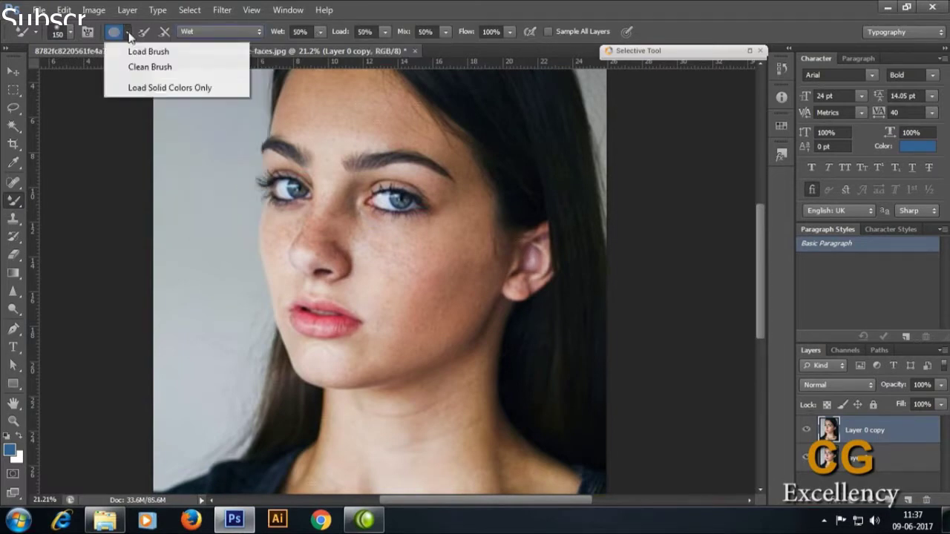
click(136, 67)
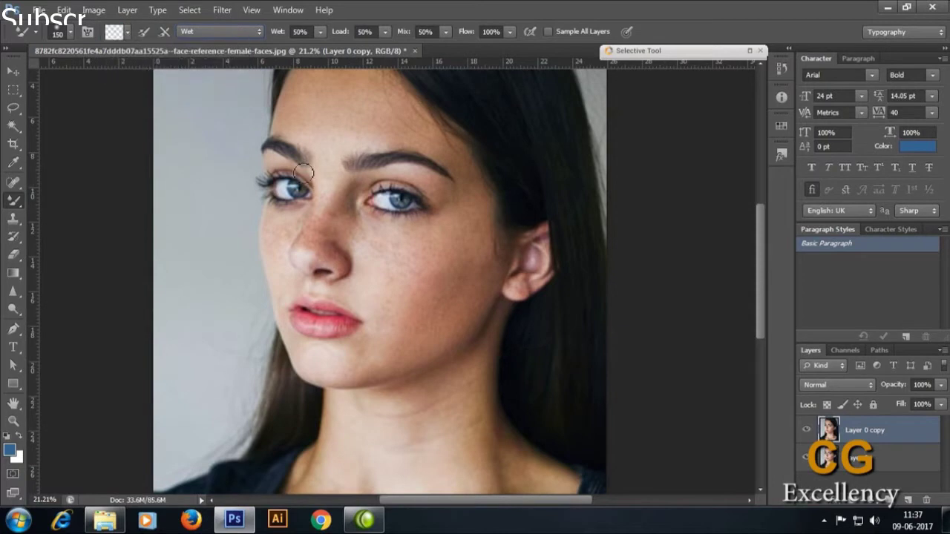
Sample a face skin tone into the brush, undo a test stroke, and check foreground colour c1917d
alt+click(325, 228)
drag(374, 257, 409, 237)
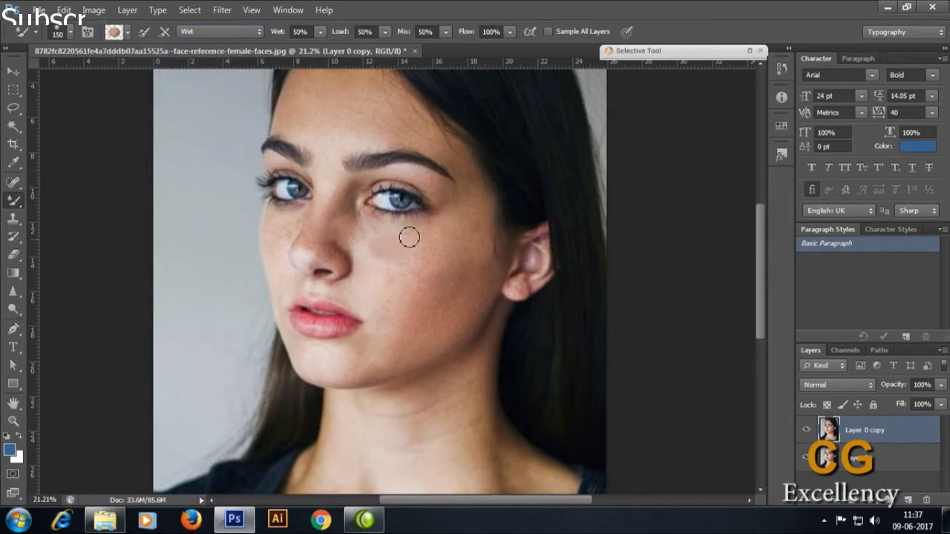
key(ctrl+z)
click(9, 450)
Sample the skin tone and blend the freckles on the cheeks, under the eye and nose
click(437, 243)
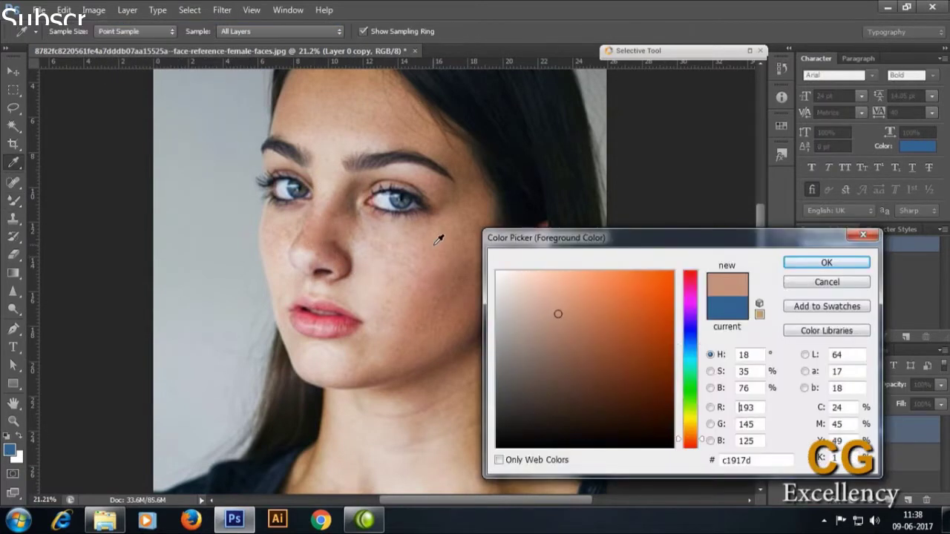
key(Return)
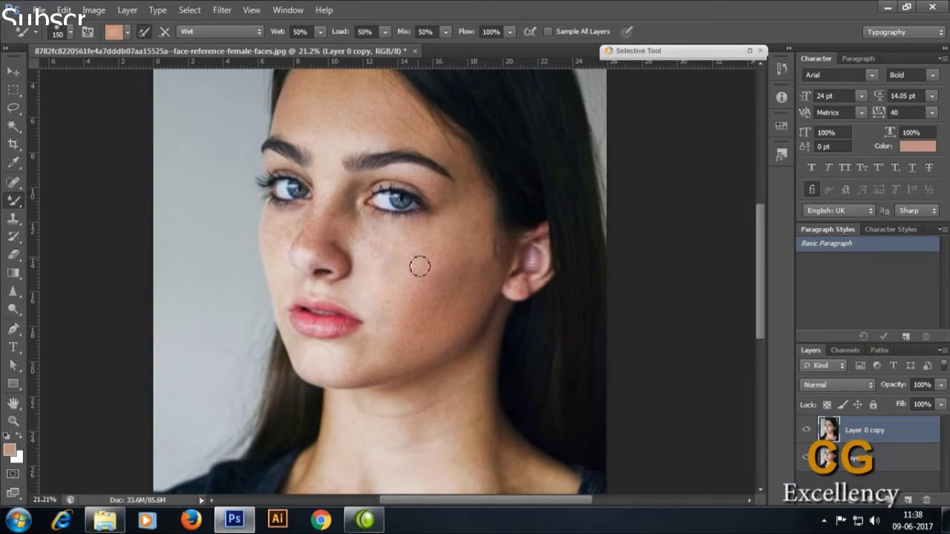
drag(386, 248, 381, 292)
click(128, 32)
click(141, 49)
drag(420, 239, 445, 319)
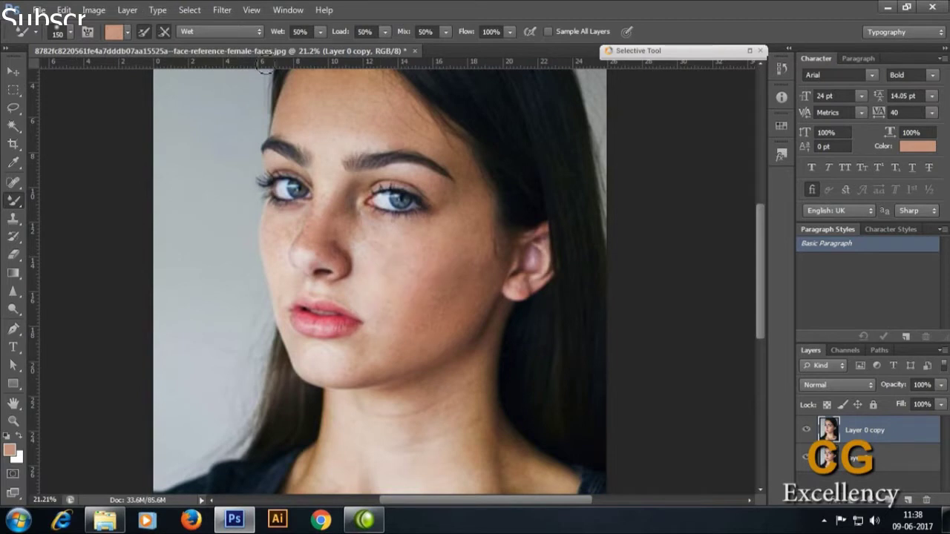
drag(452, 233, 449, 327)
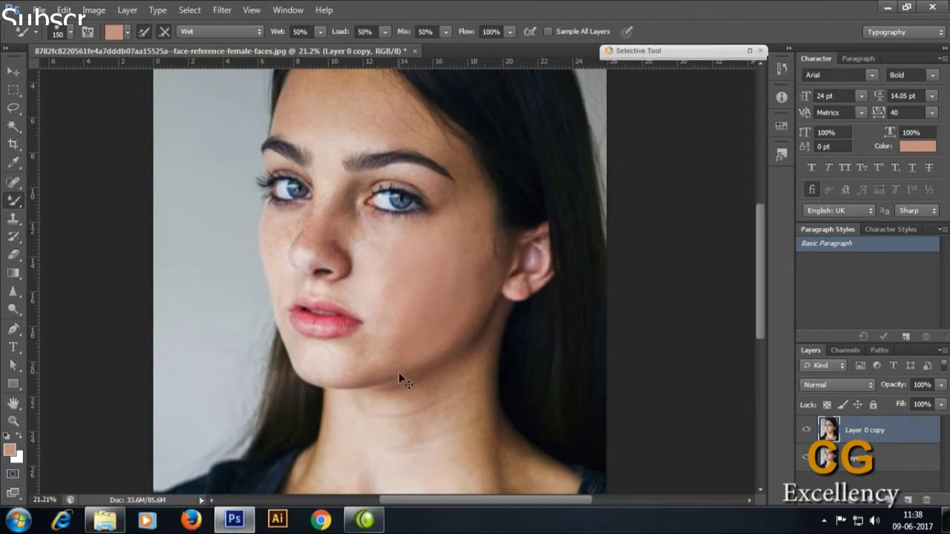
key(ctrl+alt+z)
key(ctrl+alt+z)
key(ctrl+alt+z)
key(ctrl+alt+z)
key(ctrl+alt+z)
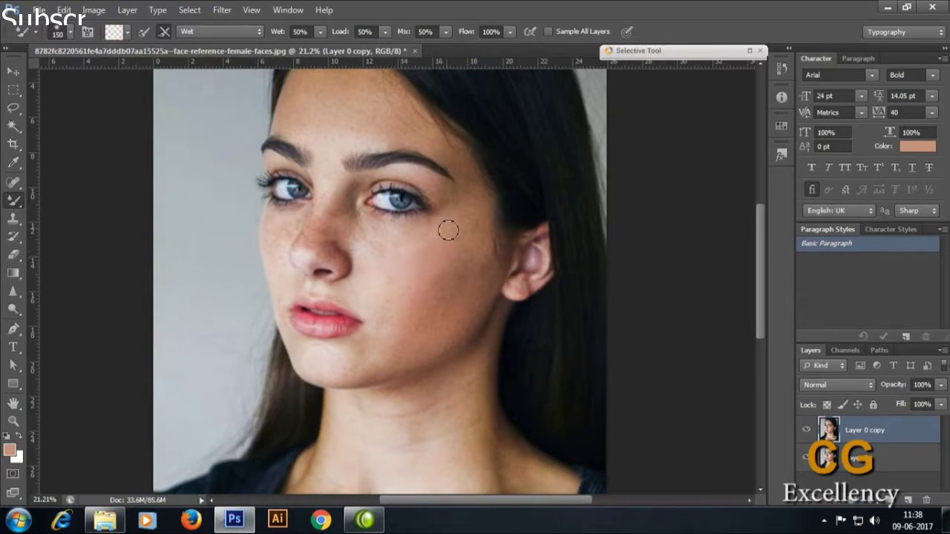
mouse_move(372, 222)
mouse_down()
mouse_move(334, 204)
mouse_move(320, 253)
mouse_up()
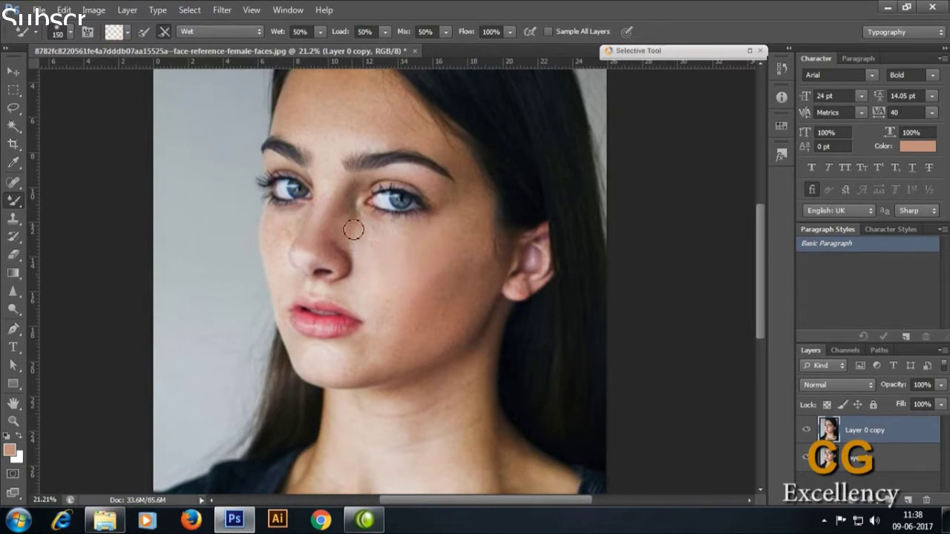
Set the Mixer Brush to Wet 33%, Load 82%, Mix 59% and Flow 32%
drag(320, 31, 311, 49)
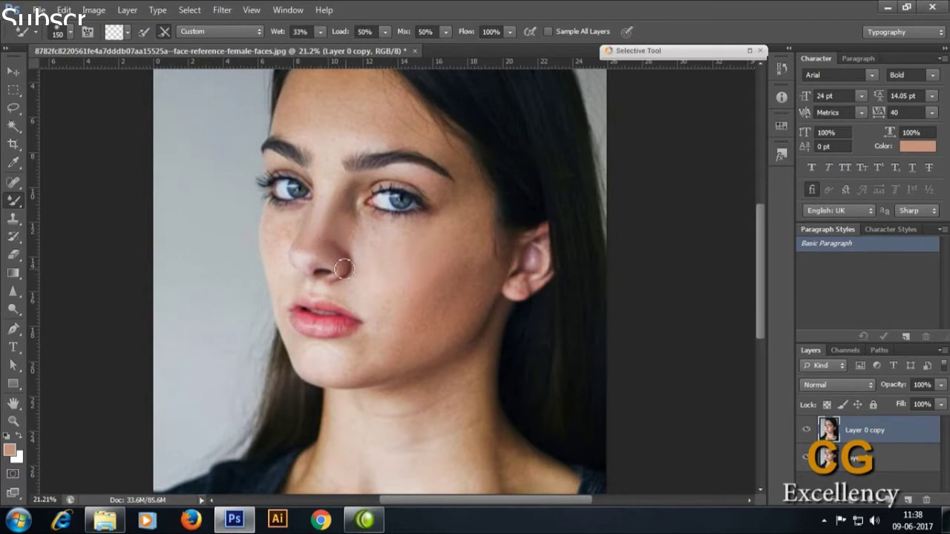
mouse_move(384, 31)
mouse_down()
mouse_move(372, 48)
mouse_move(421, 49)
mouse_up()
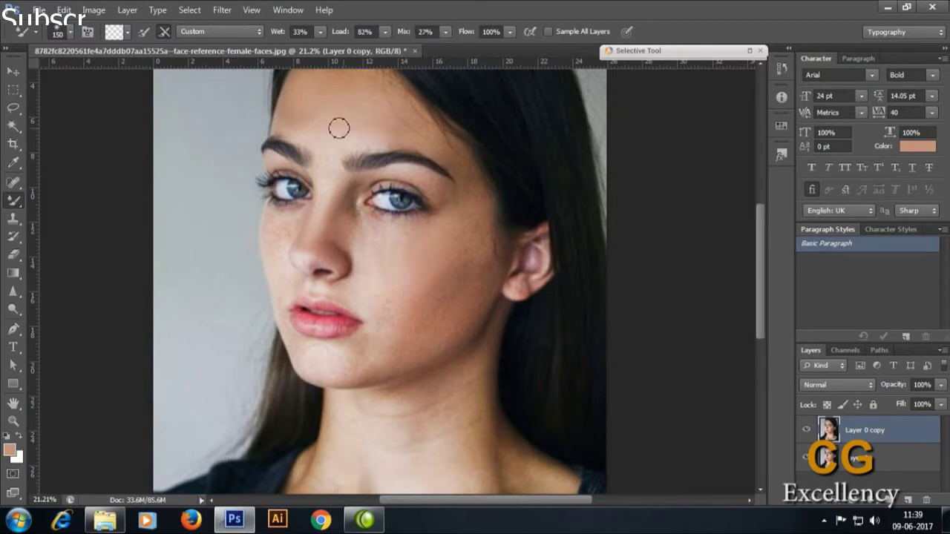
mouse_move(446, 31)
mouse_down()
mouse_move(498, 48)
mouse_move(483, 47)
mouse_up()
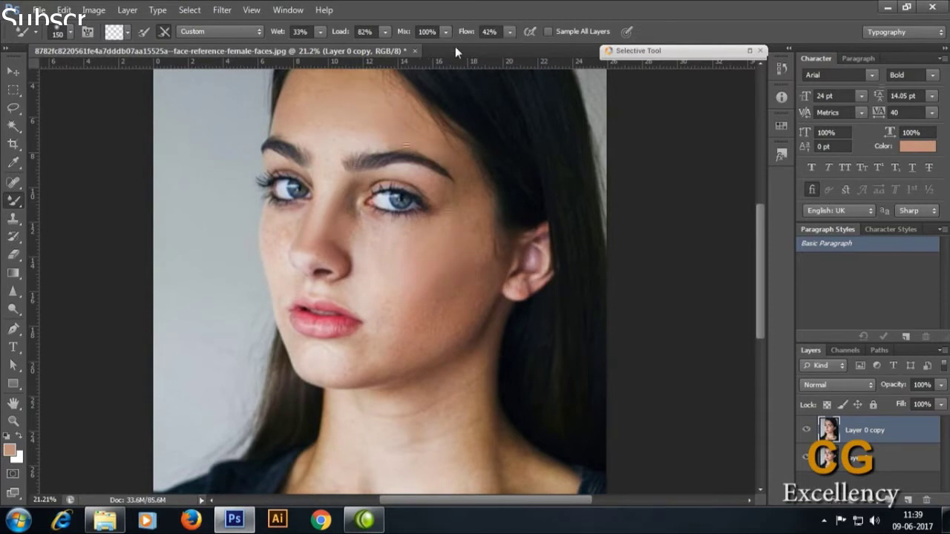
drag(508, 34, 418, 81)
Smooth the brow skin, then lower brush Load to 20% and adjust Flow
scroll(349, 145, up, 1)
scroll(406, 118, up, 1)
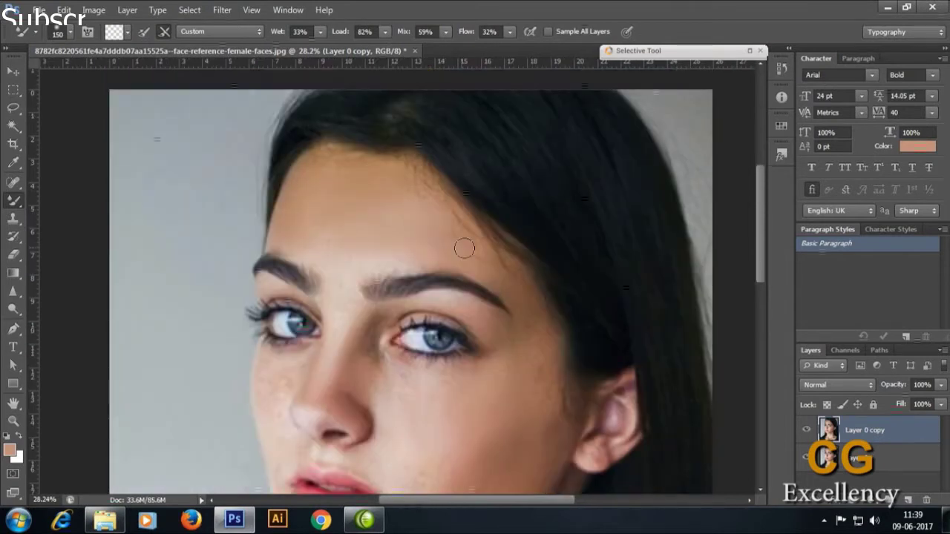
drag(470, 257, 537, 330)
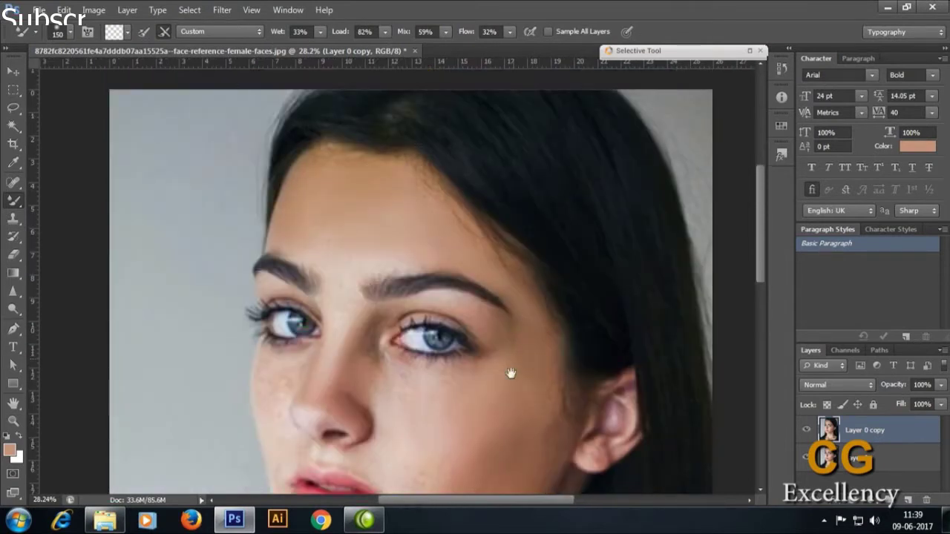
drag(511, 372, 516, 270)
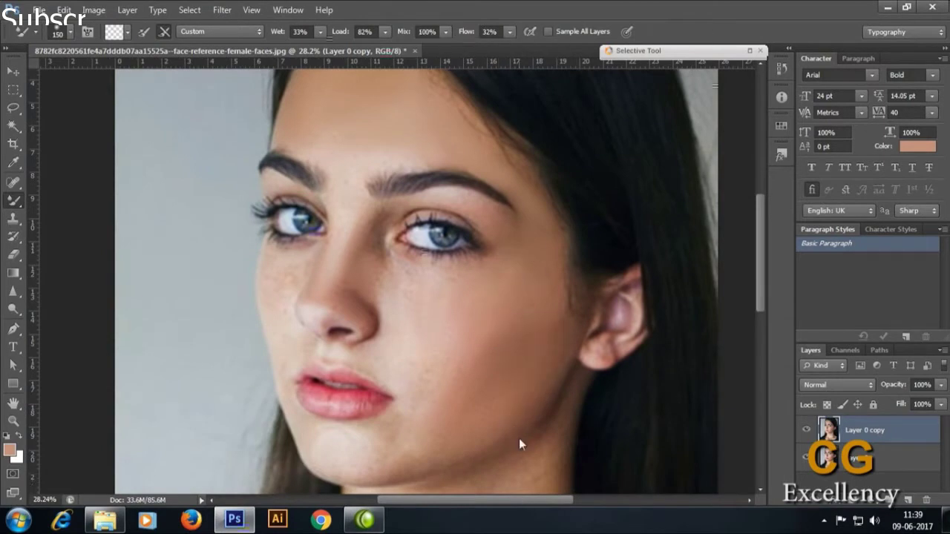
drag(387, 36, 340, 48)
click(508, 34)
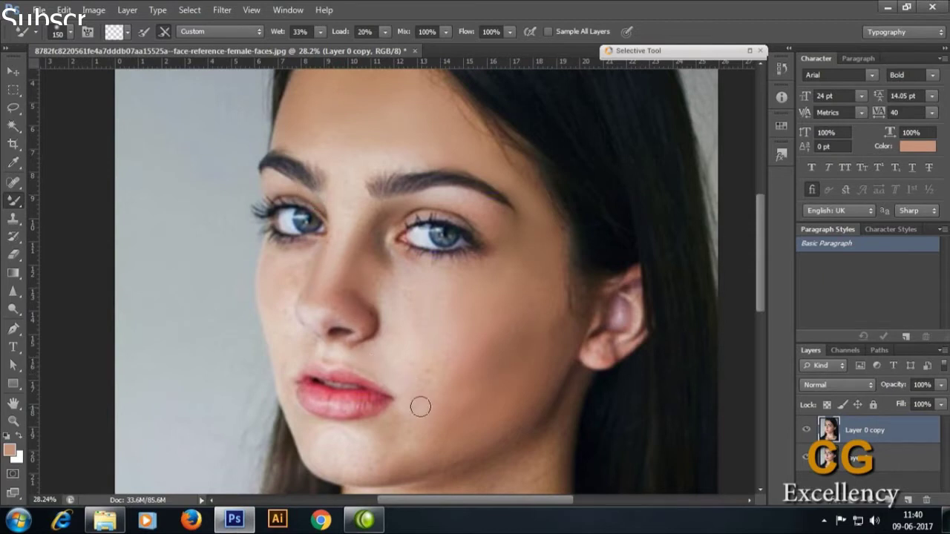
Blend the neck and collarbone skin at brush sizes 90–150, undoing the smear on the dark shirt
scroll(478, 384, down, 5)
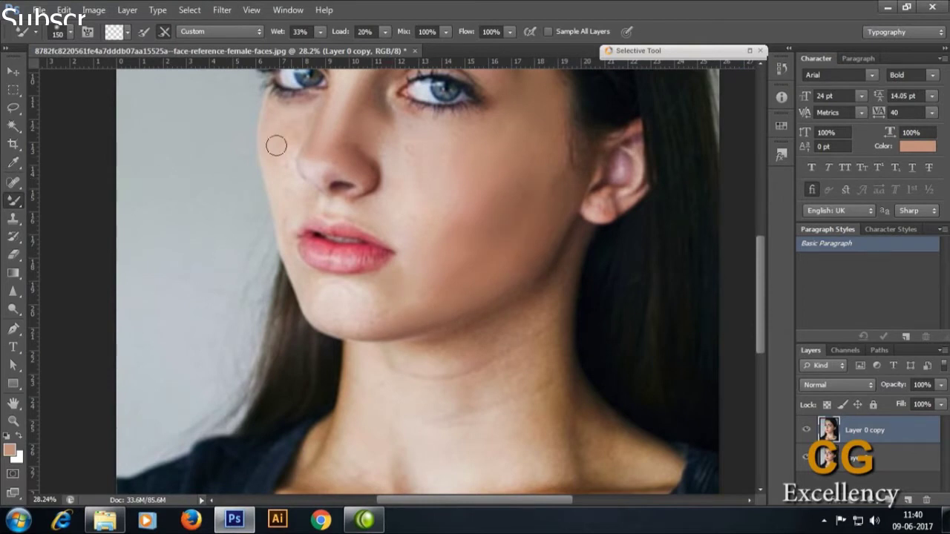
key(bracketleft)
key(bracketleft)
key(bracketleft)
key(bracketright)
key(bracketright)
key(bracketright)
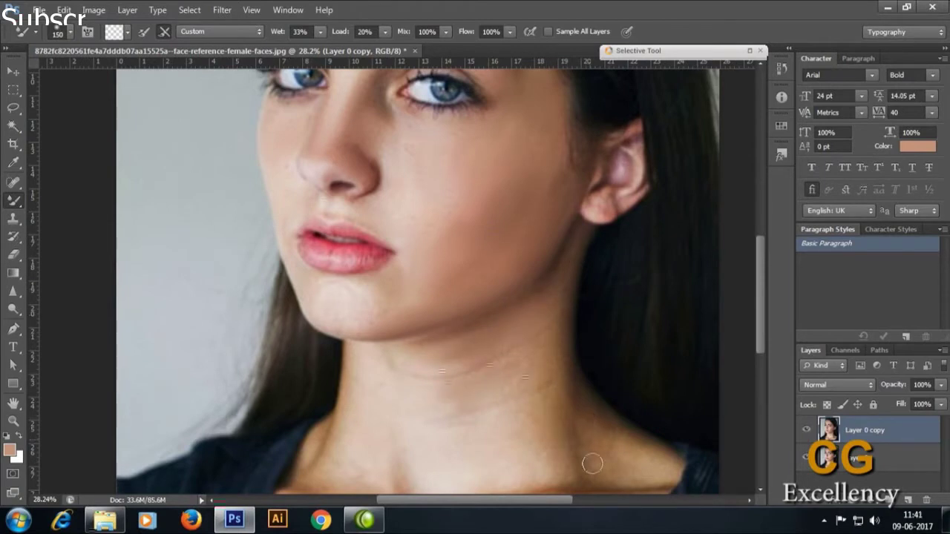
drag(609, 456, 513, 307)
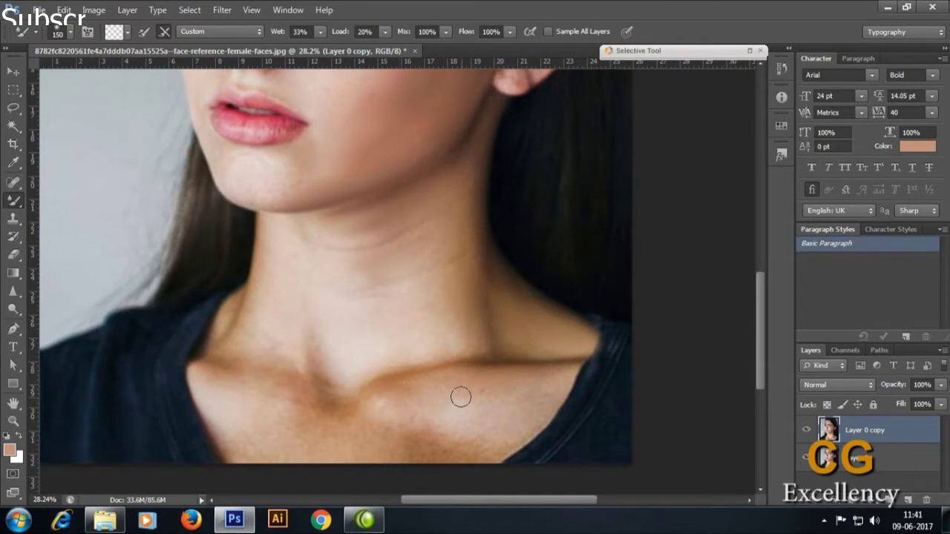
drag(460, 396, 544, 407)
key(ctrl+z)
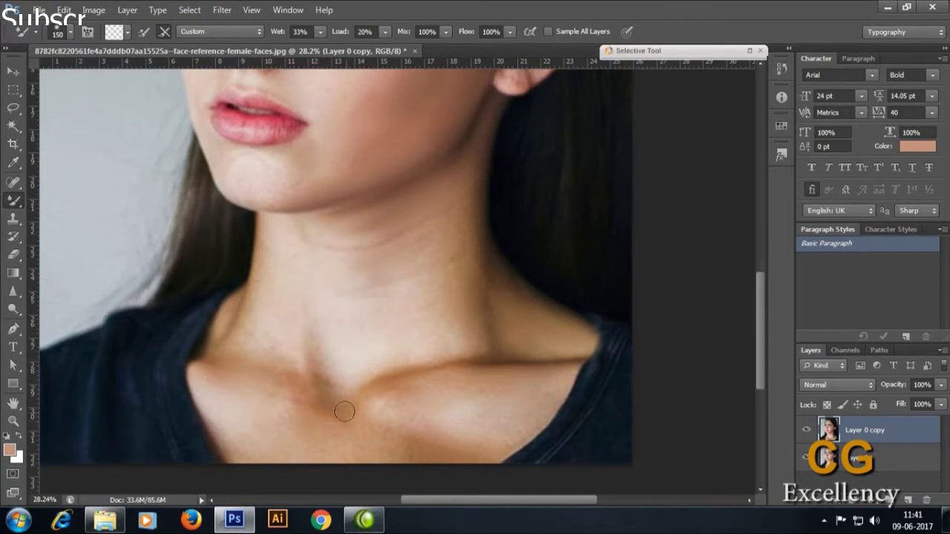
scroll(412, 416, down, 2)
scroll(445, 348, down, 1)
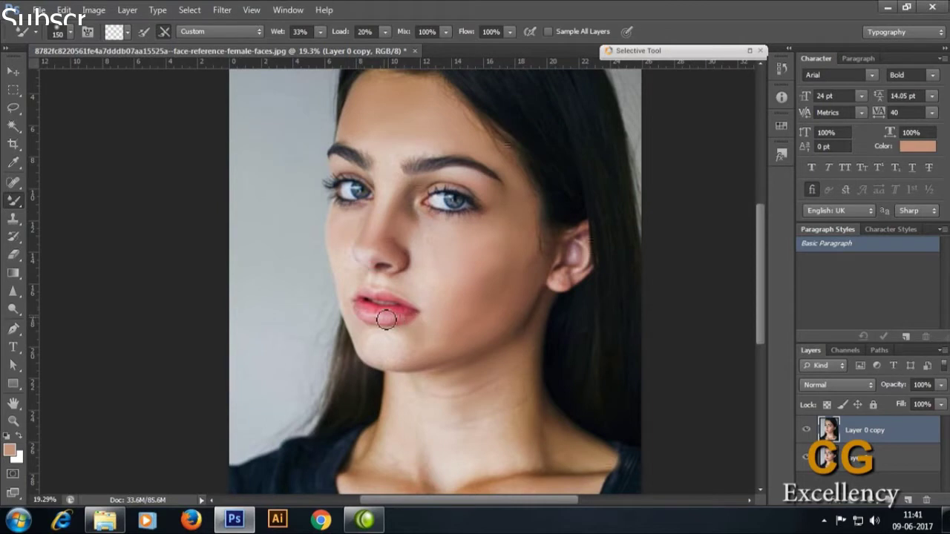
Inspect the eyebrows, lips and eyes up close, then zoom out and open the Filter menu
scroll(415, 324, up, 5)
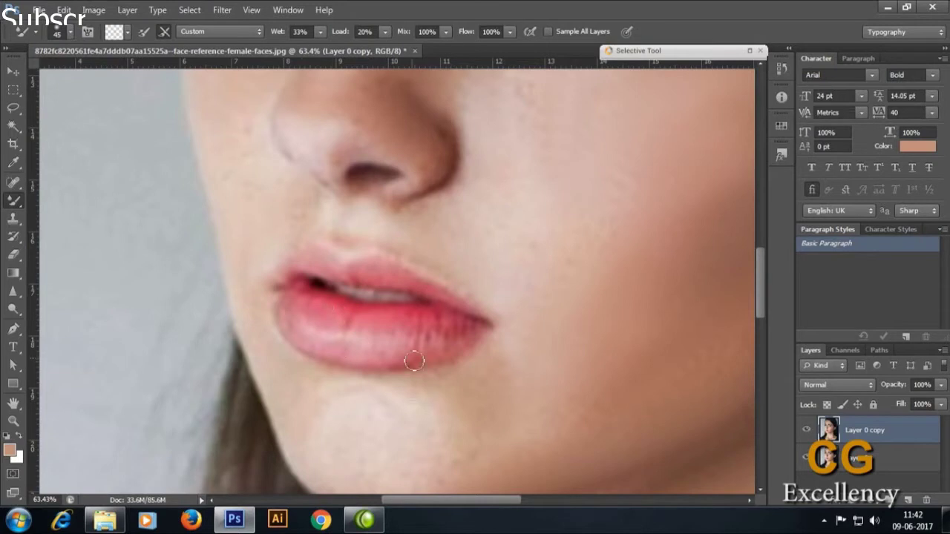
scroll(445, 334, down, 2)
scroll(455, 314, down, 1)
scroll(473, 240, up, 3)
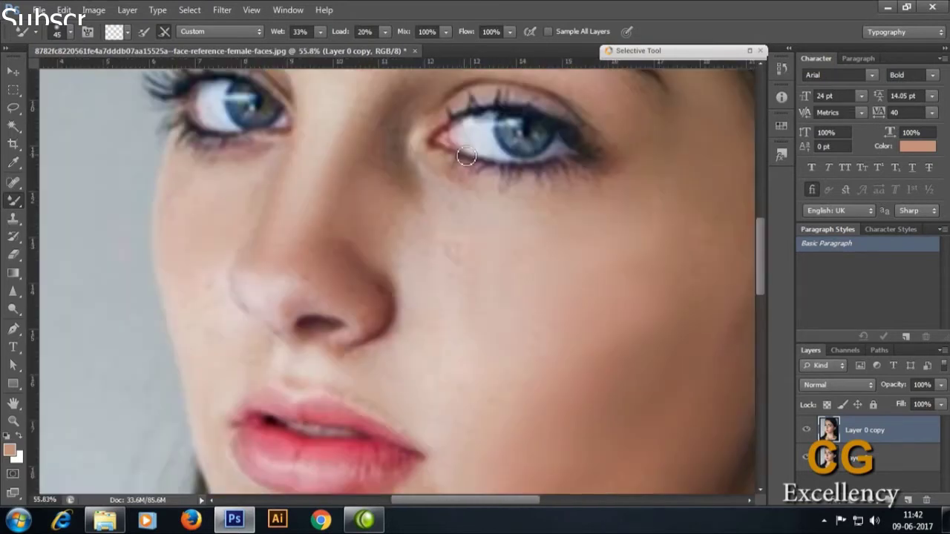
drag(466, 156, 475, 260)
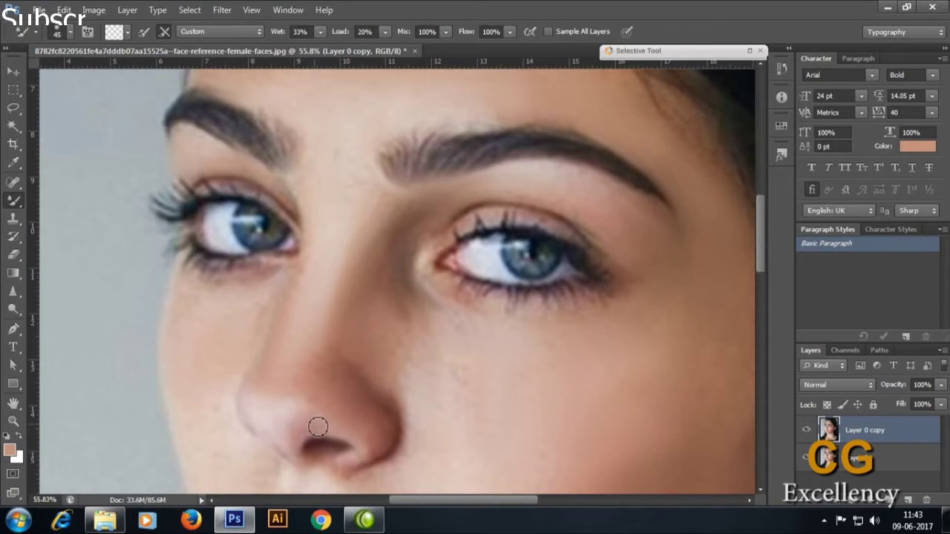
scroll(386, 373, down, 3)
scroll(470, 373, down, 3)
scroll(527, 388, down, 2)
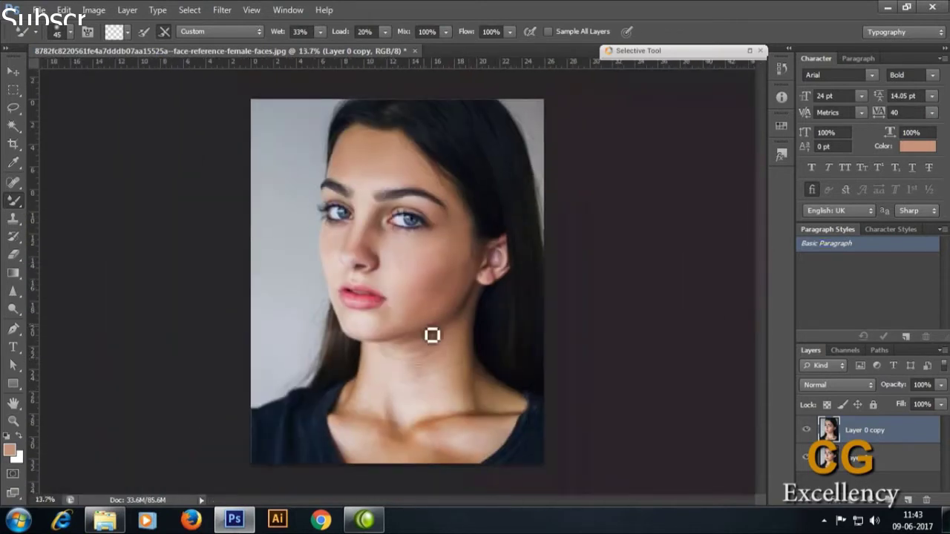
scroll(432, 340, up, 1)
scroll(433, 351, up, 2)
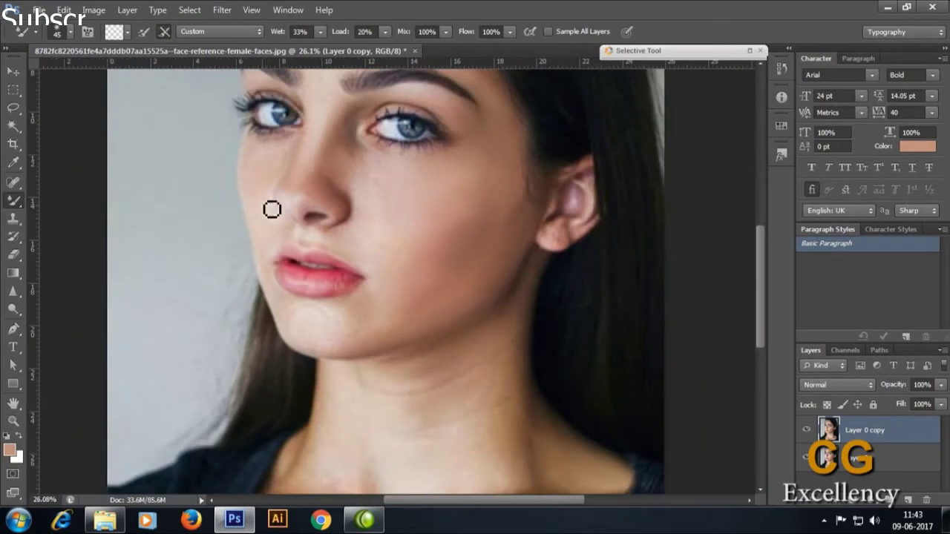
scroll(376, 363, down, 3)
click(221, 10)
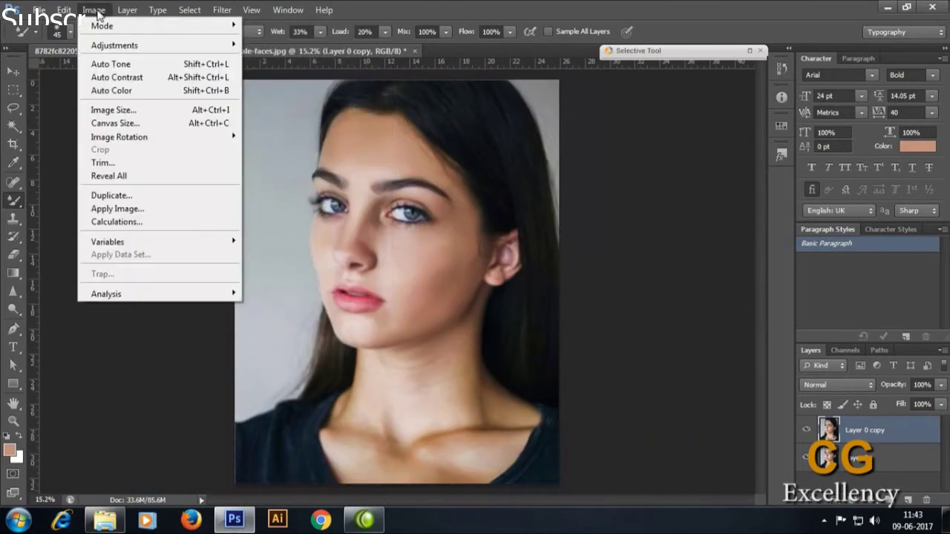
mouse_move(245, 288)
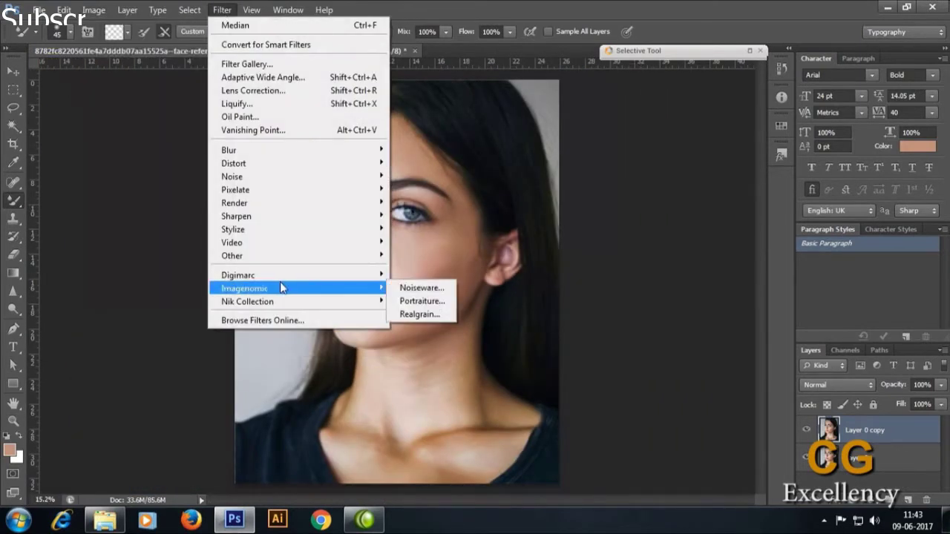
Launch Portraiture and set Threshold to 40 and Fine smoothing to +9
click(422, 300)
click(583, 377)
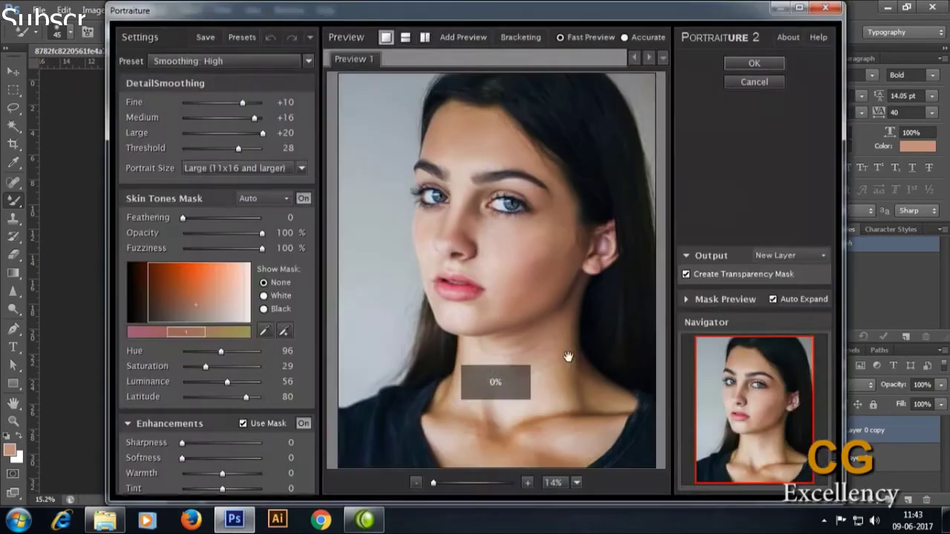
click(231, 60)
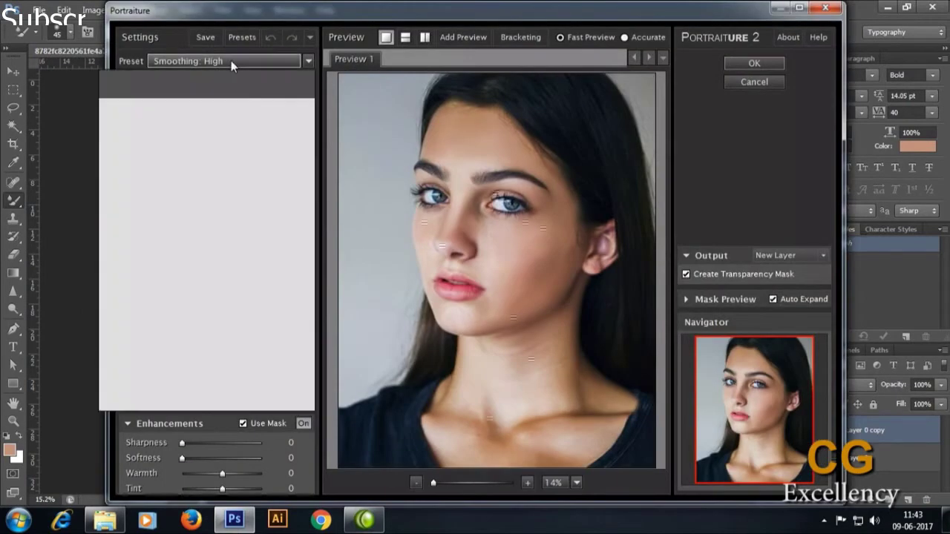
mouse_move(183, 218)
mouse_down()
mouse_move(233, 223)
mouse_move(175, 214)
mouse_up()
drag(238, 148, 275, 148)
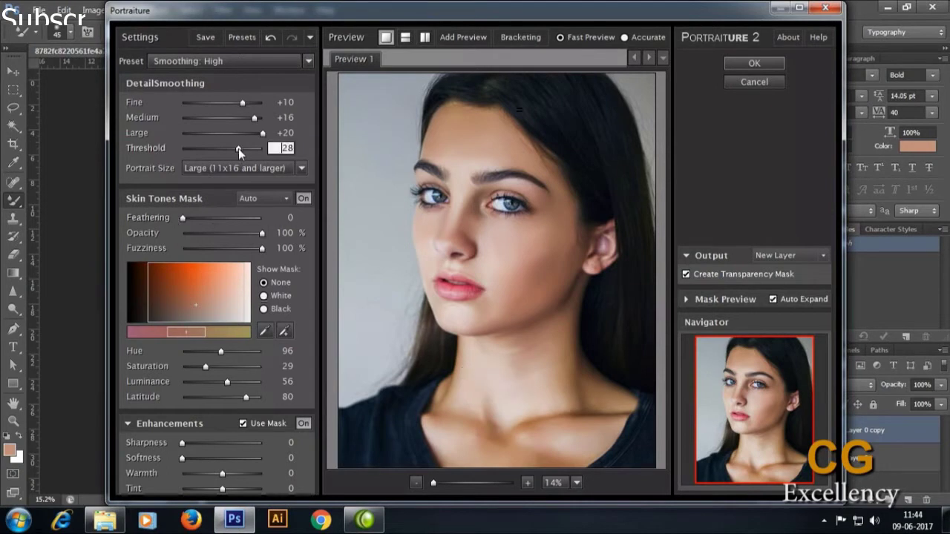
drag(242, 104, 245, 108)
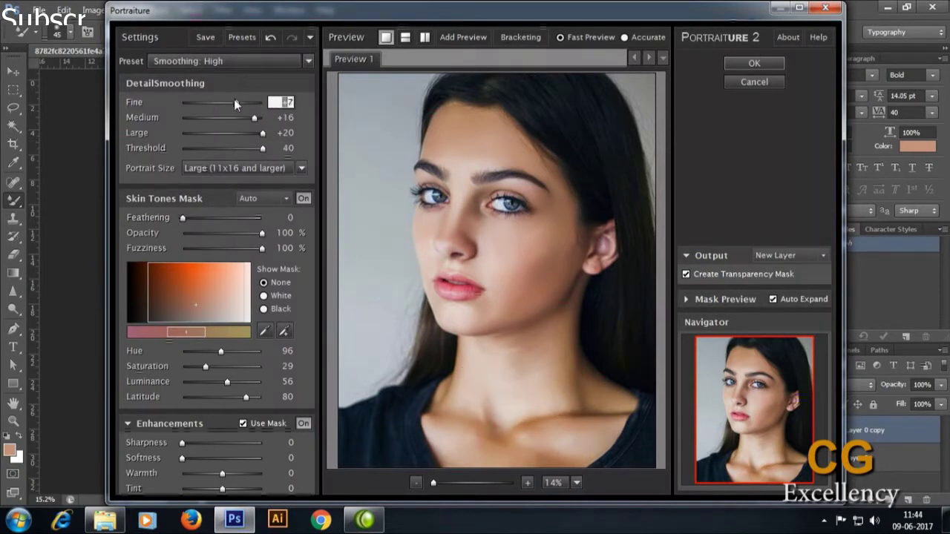
text(9)
key(Return)
Set Sharpness 40, Tint +1, Warmth +3, and shift the skin-tone hue toward red
drag(183, 444, 263, 443)
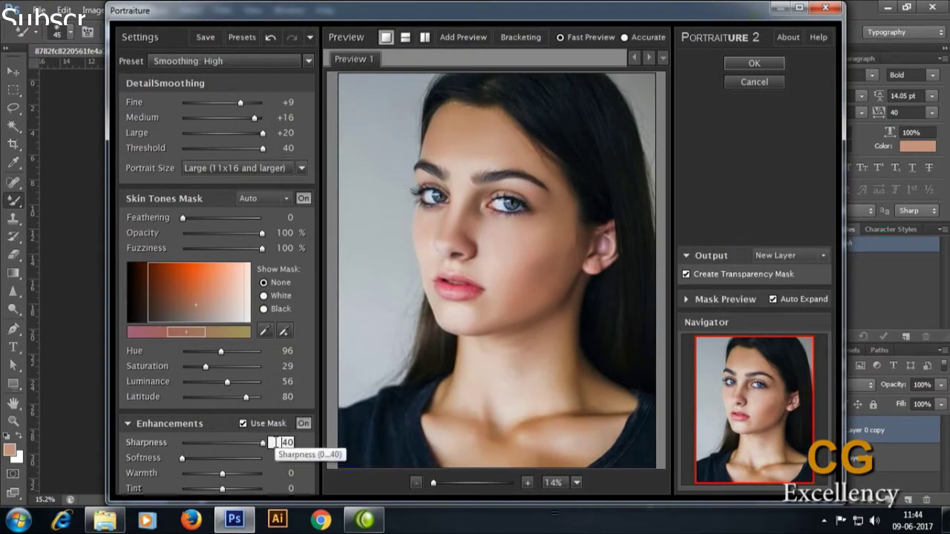
key(Tab)
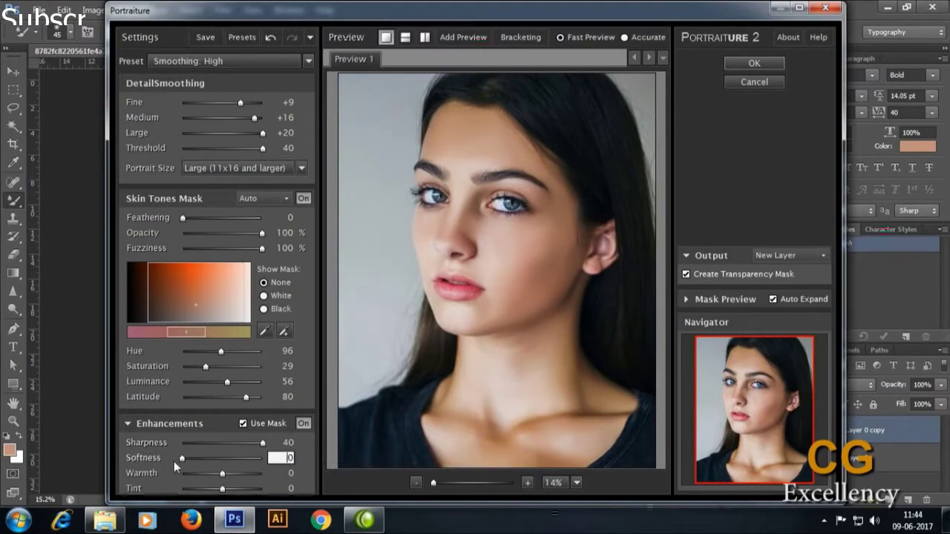
drag(221, 490, 263, 489)
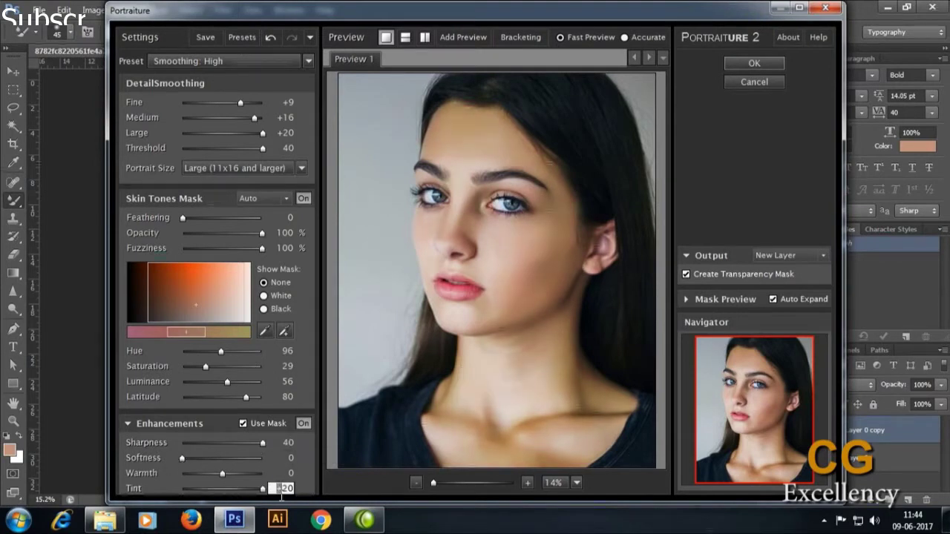
mouse_move(183, 334)
mouse_down()
mouse_move(146, 338)
mouse_move(191, 336)
mouse_move(175, 336)
mouse_up()
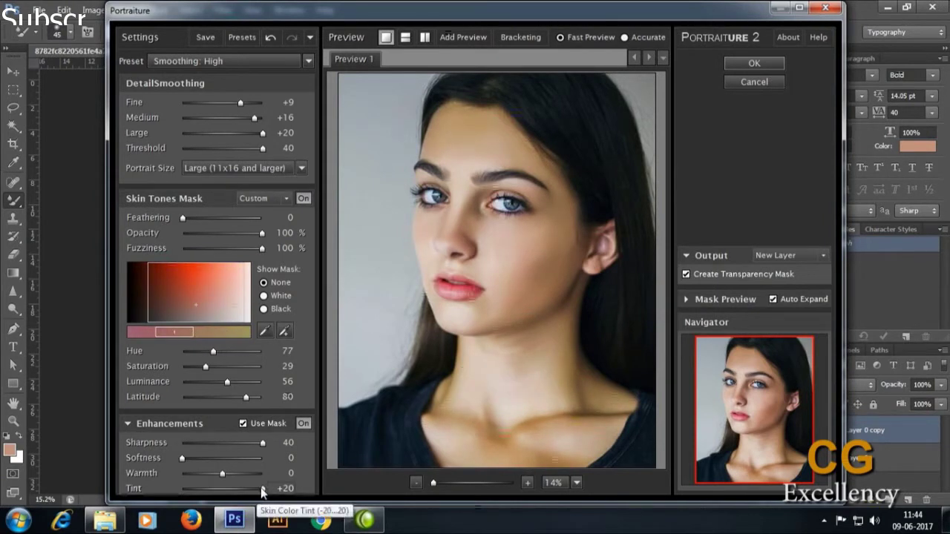
drag(207, 483, 151, 477)
drag(182, 488, 222, 488)
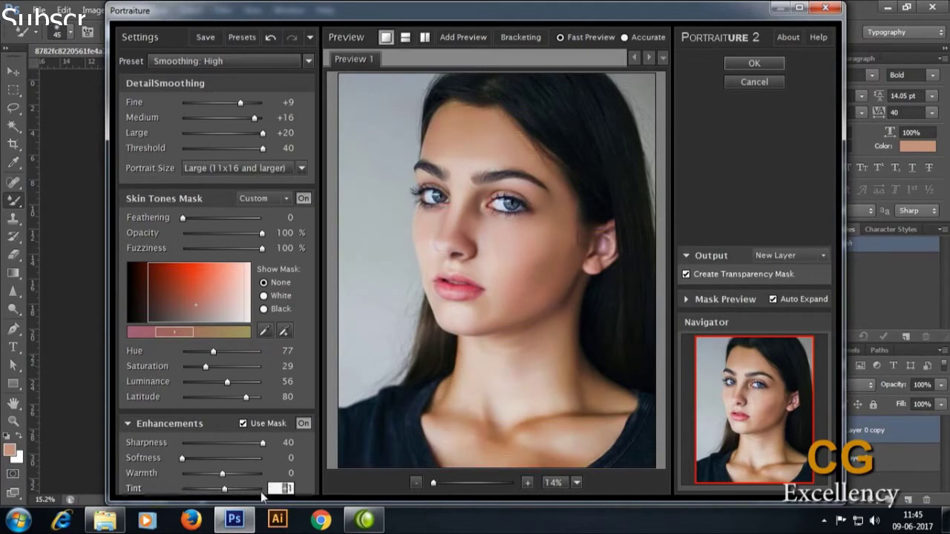
mouse_move(222, 472)
mouse_down()
mouse_move(164, 472)
mouse_move(291, 486)
mouse_move(229, 480)
mouse_up()
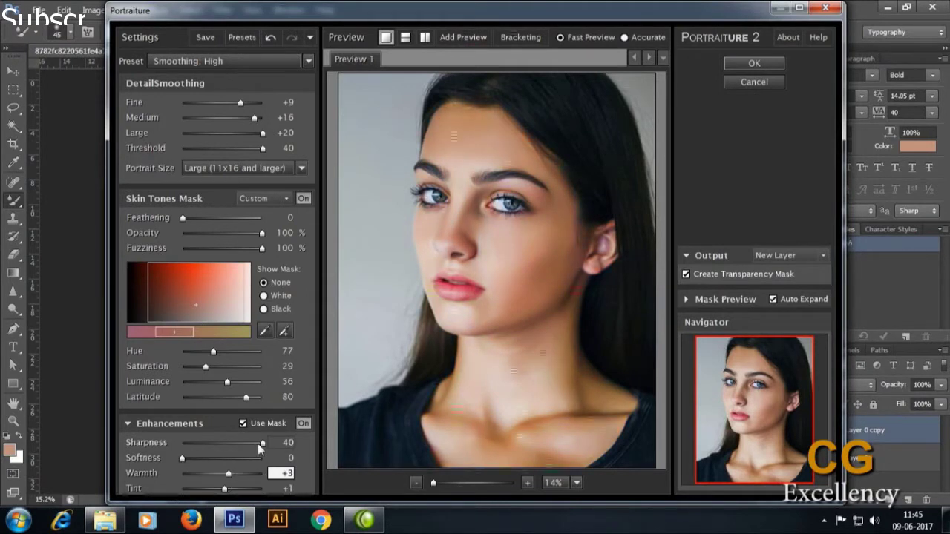
mouse_move(182, 458)
mouse_down()
mouse_move(262, 460)
mouse_move(122, 456)
mouse_up()
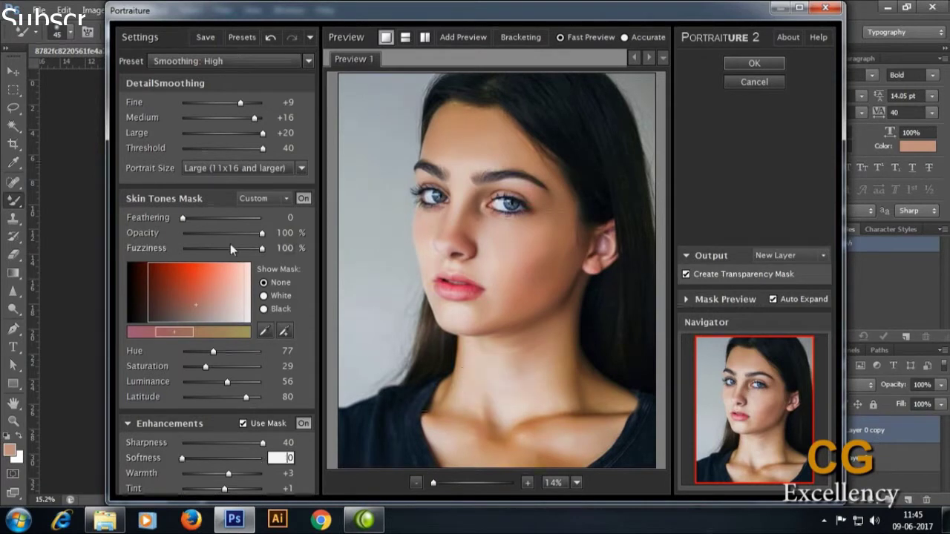
Fine-tune Fine detail smoothing and apply the result as new layer Layer 0 copy 2
click(262, 169)
click(237, 103)
mouse_move(242, 102)
mouse_down()
mouse_move(253, 109)
mouse_move(240, 108)
mouse_move(244, 120)
mouse_up()
click(254, 118)
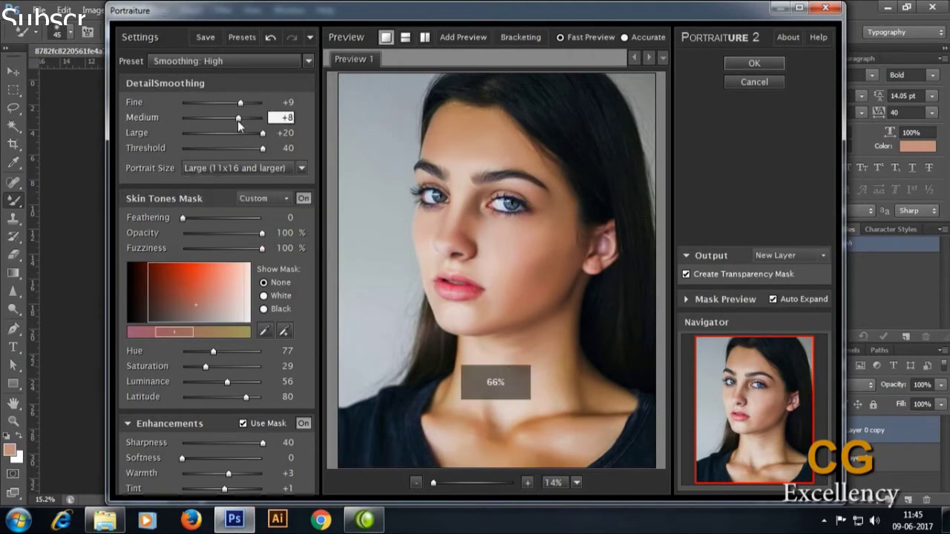
click(753, 63)
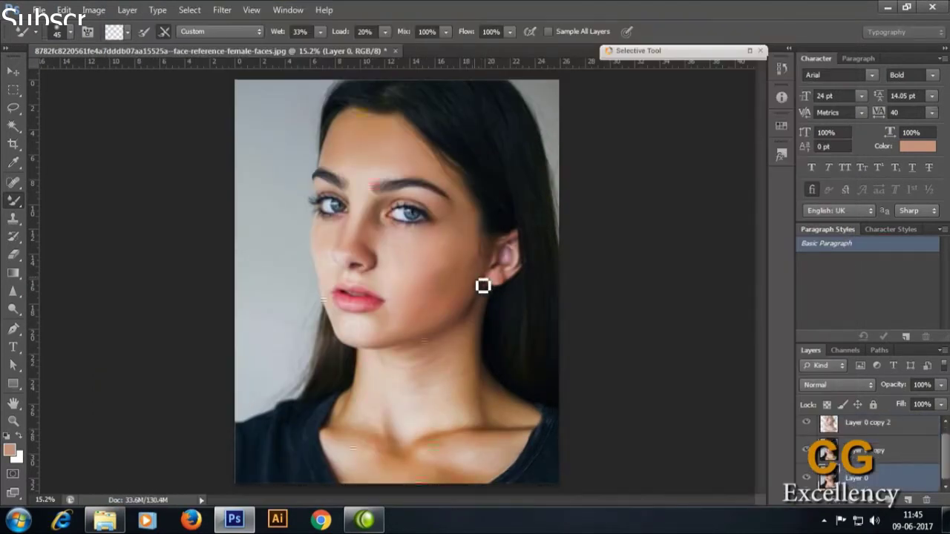
Toggle Layer 0 copy 2's visibility to compare it with the layers below
click(829, 430)
click(805, 430)
click(806, 430)
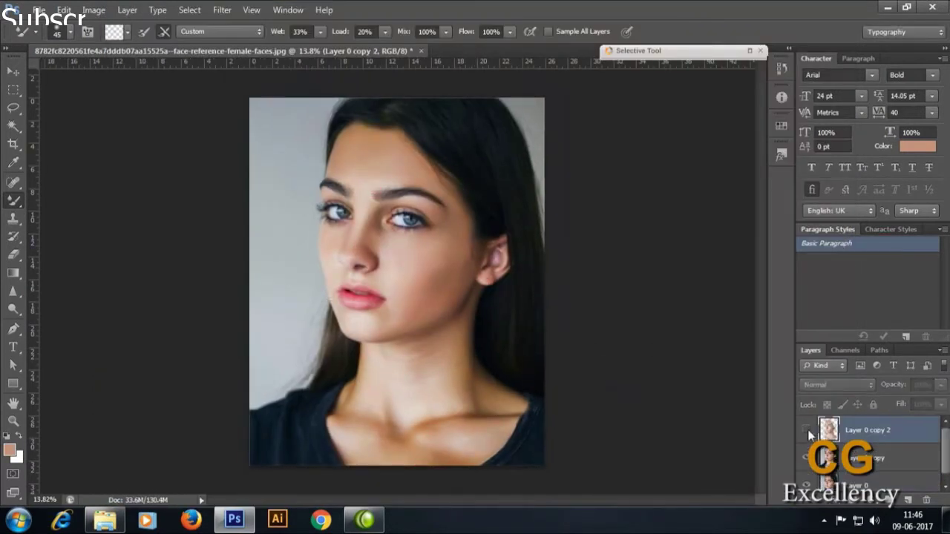
click(807, 431)
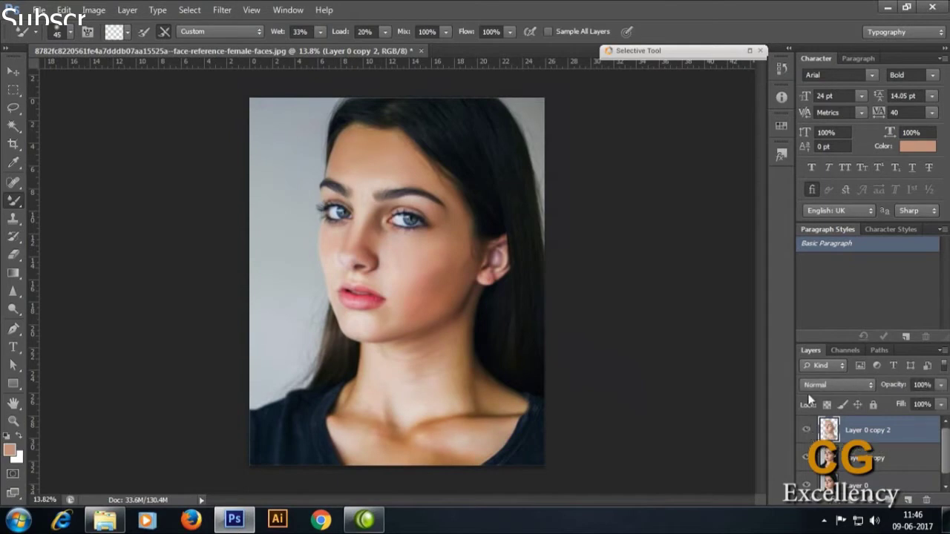
scroll(501, 390, up, 3)
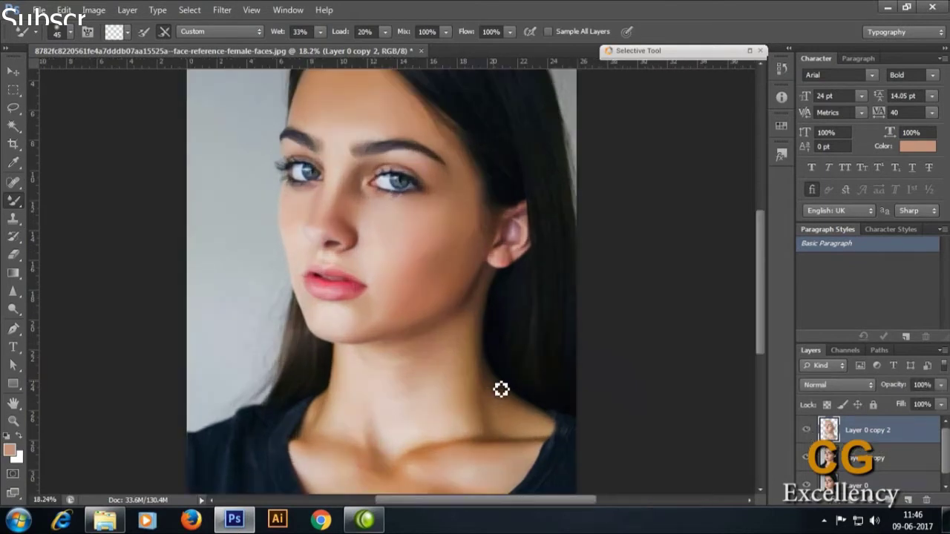
scroll(453, 327, down, 1)
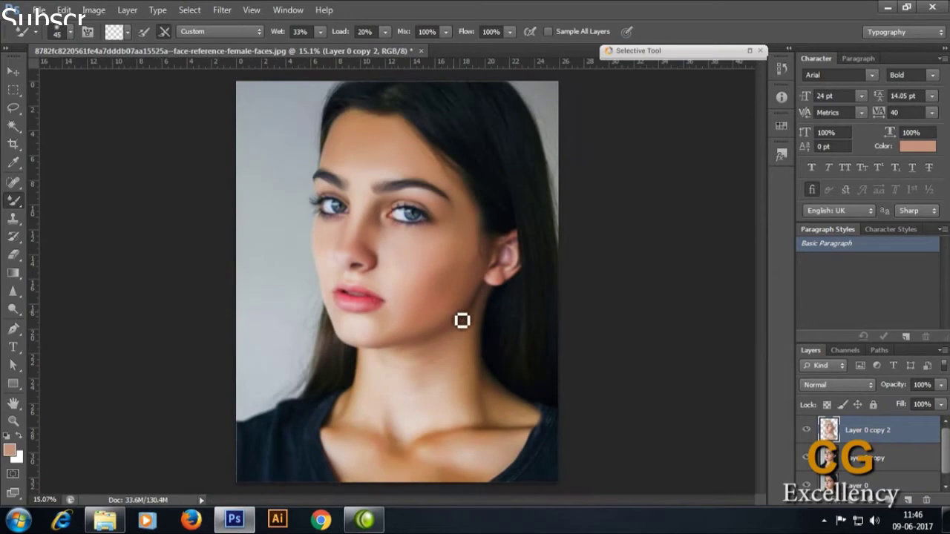
click(868, 459)
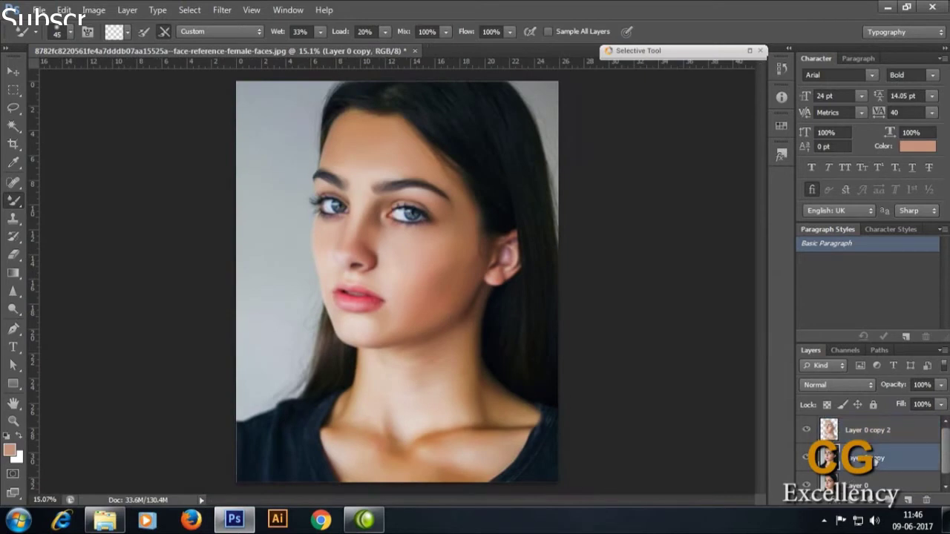
scroll(349, 188, down, 1)
Reselect only Layer 0 copy 2 and open Image > Adjustments > Curves
click(94, 10)
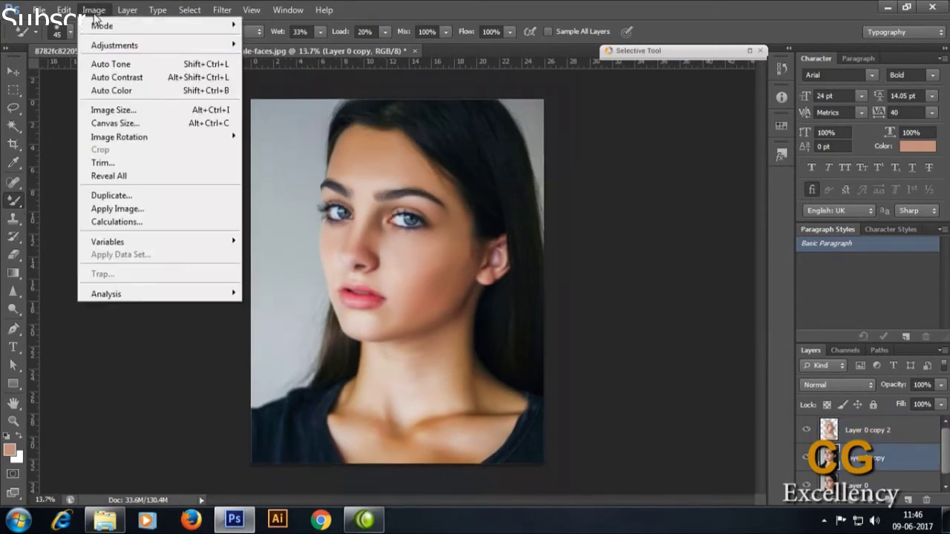
click(793, 226)
click(865, 438)
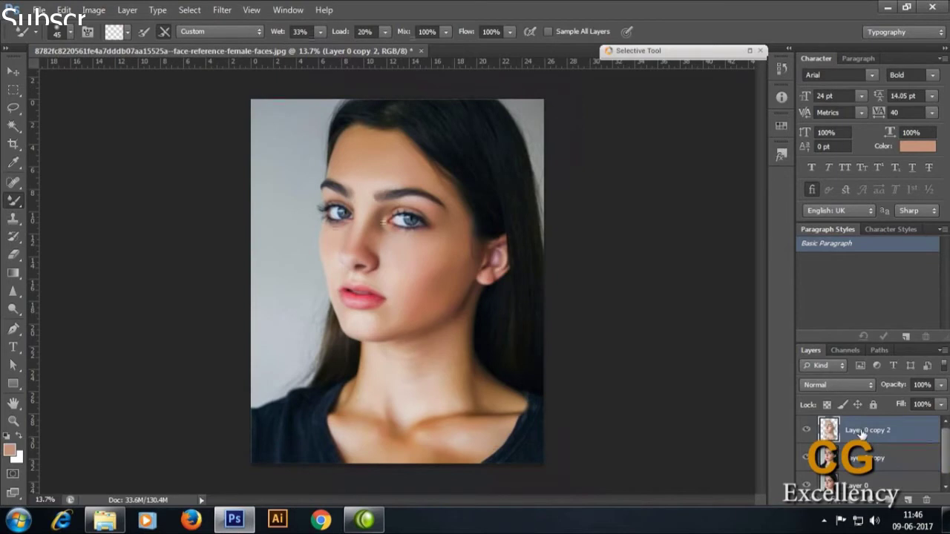
ctrl+click(859, 460)
click(861, 430)
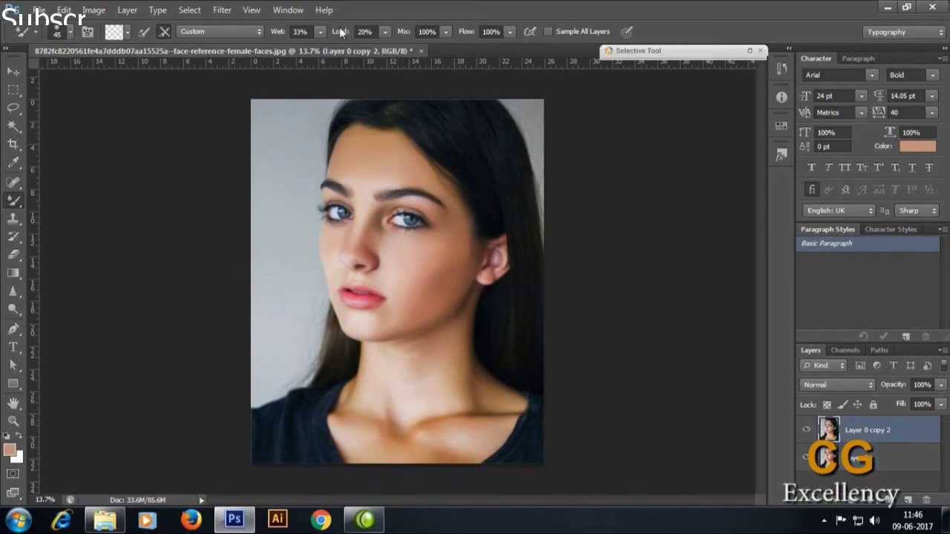
click(94, 9)
click(386, 71)
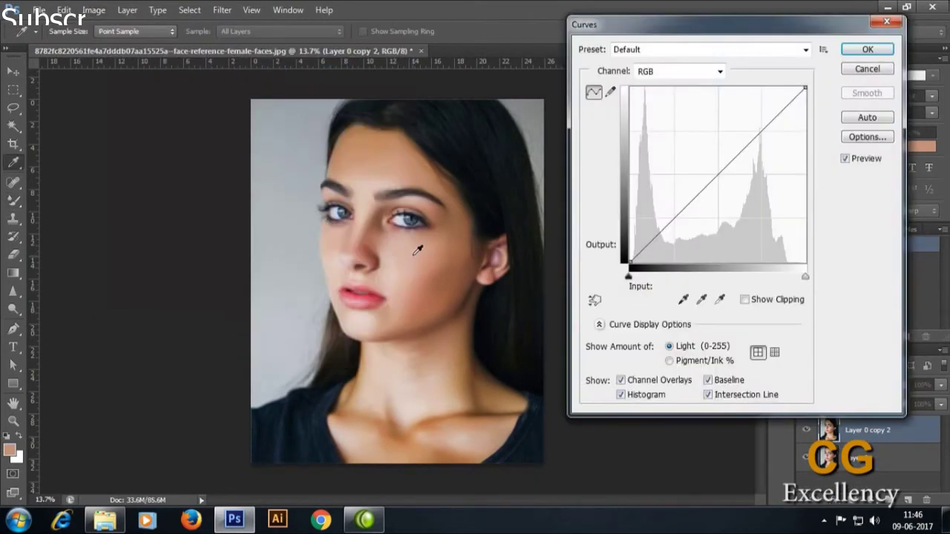
Lift the RGB curve upward to brighten the portrait, then switch to the Dodge tool
drag(755, 138, 698, 187)
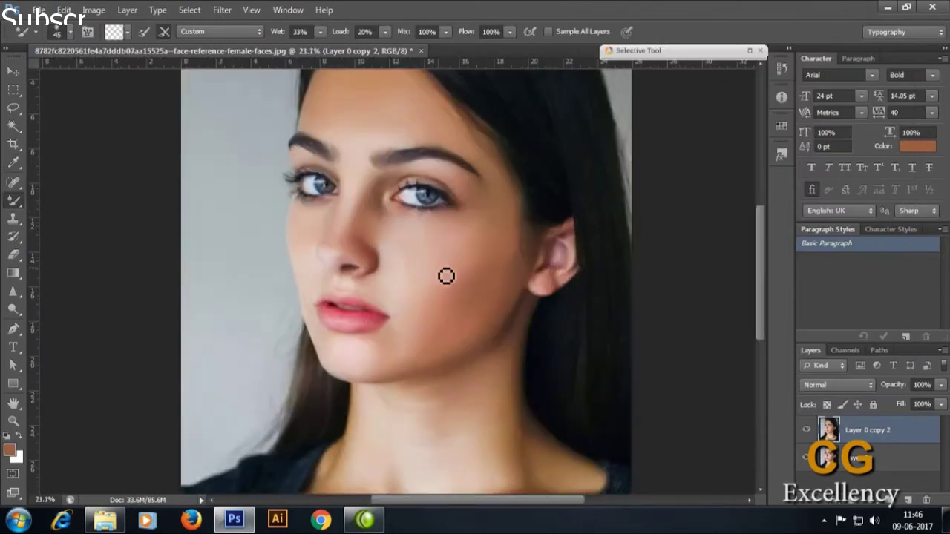
click(13, 309)
click(107, 308)
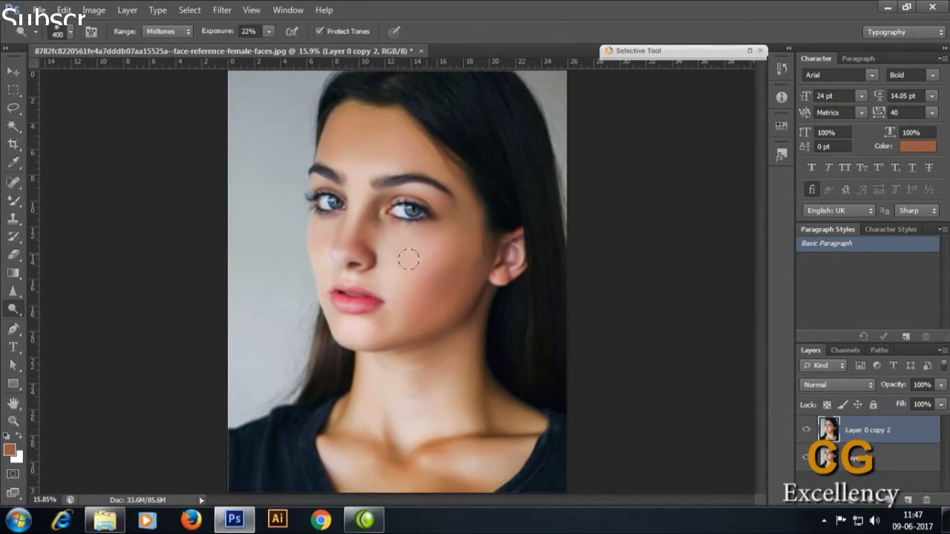
Drop Dodge exposure to 10%, undoing the test dodge and burn strokes on the cheek
drag(408, 258, 416, 284)
key(ctrl+z)
key(1)
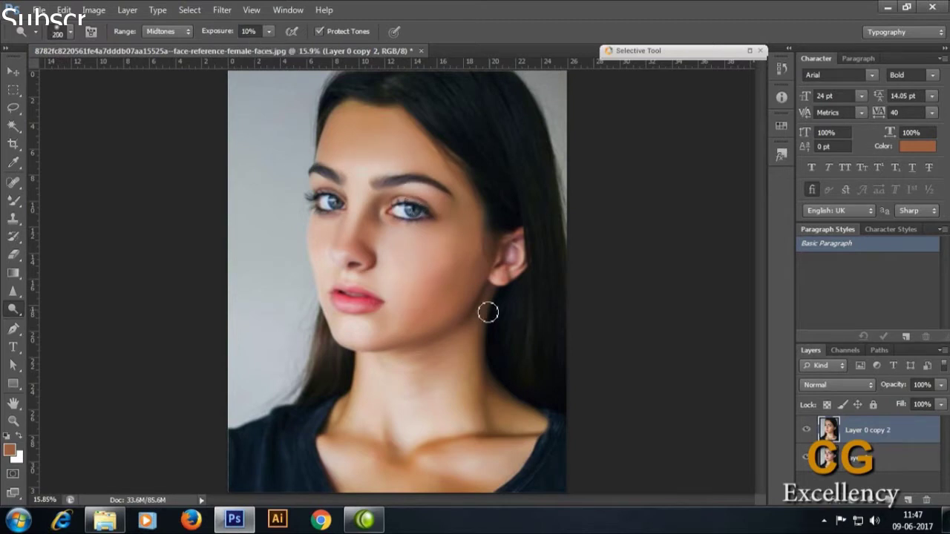
right_click(16, 310)
click(67, 321)
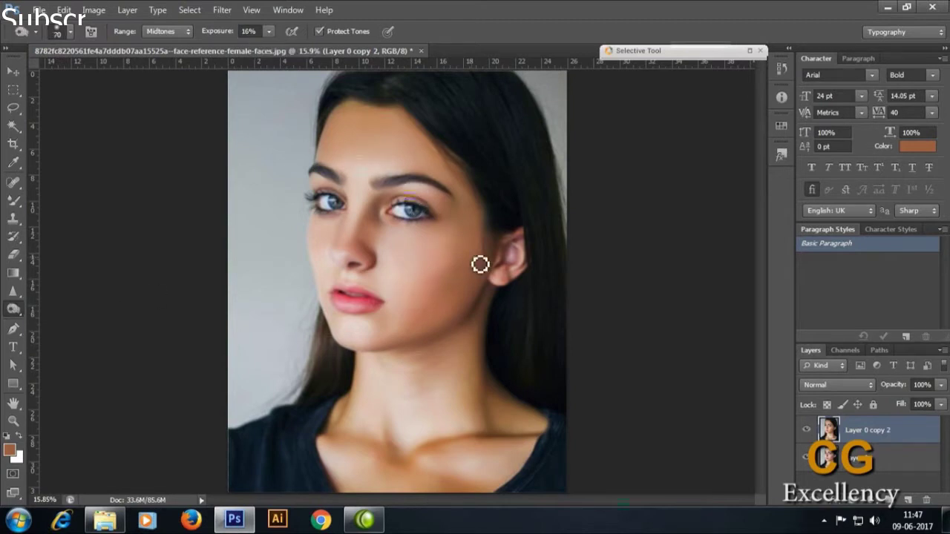
key(ctrl+z)
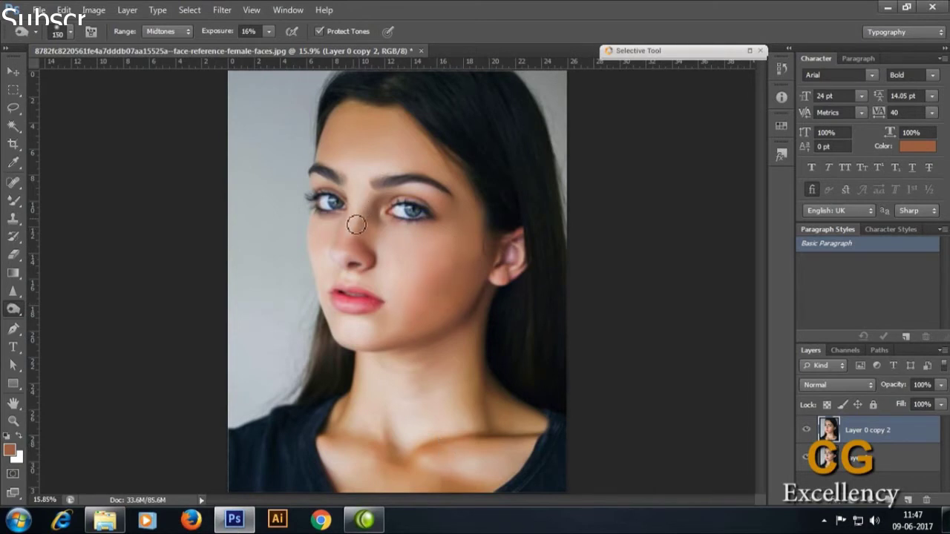
right_click(15, 310)
click(63, 309)
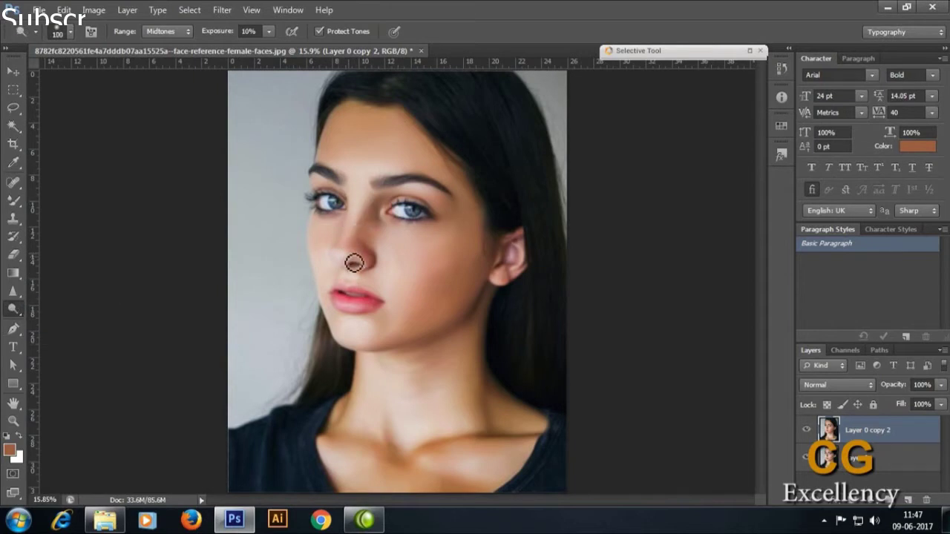
Dodge the lips, eye area, jaw and chin, resizing the brush to fit each
key(bracketleft)
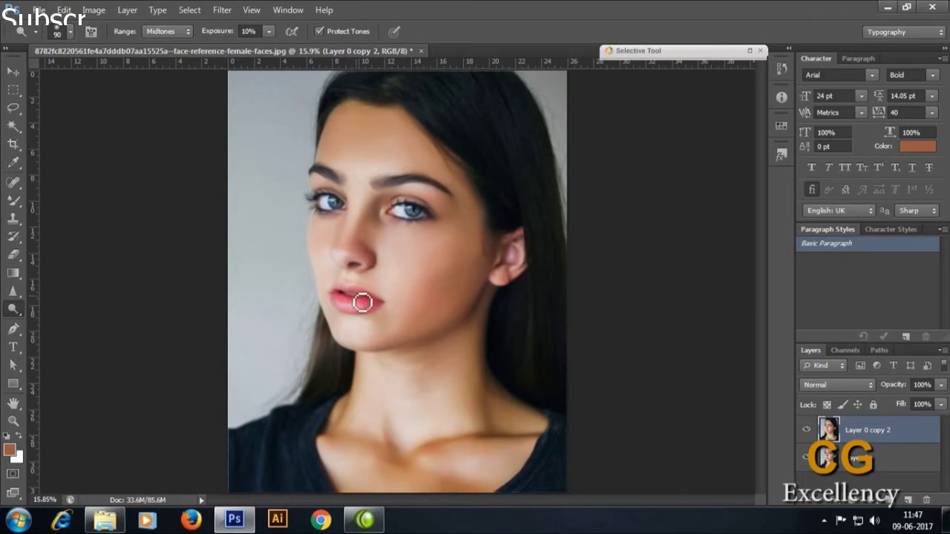
key(bracketleft)
key(bracketleft)
key(bracketleft)
key(bracketleft)
key(bracketleft)
key(bracketright)
key(bracketright)
key(bracketright)
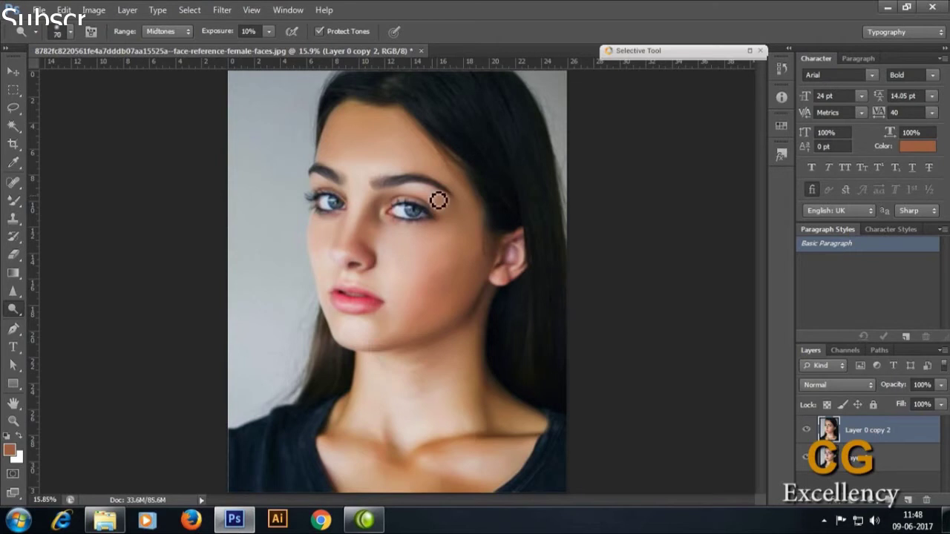
key(bracketright)
key(bracketright)
key(bracketright)
scroll(475, 293, up, 3)
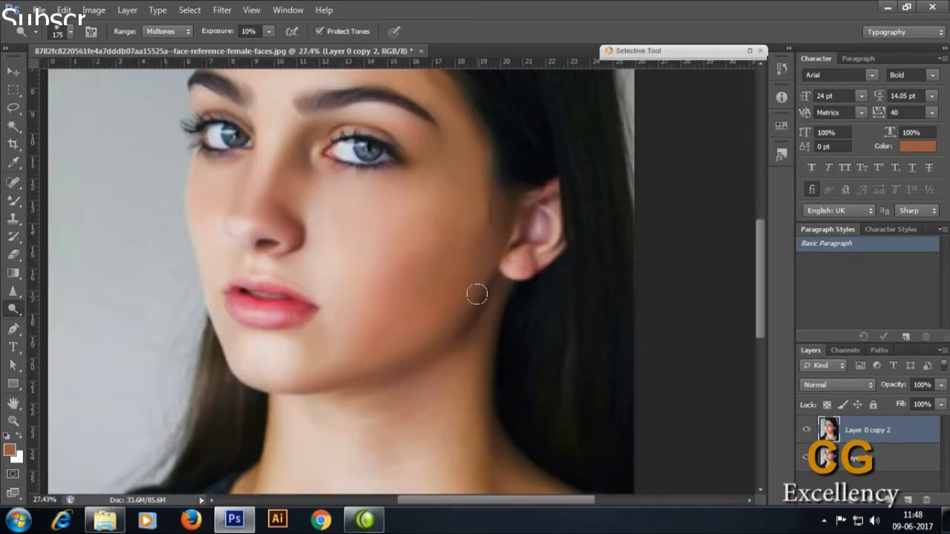
scroll(476, 294, down, 3)
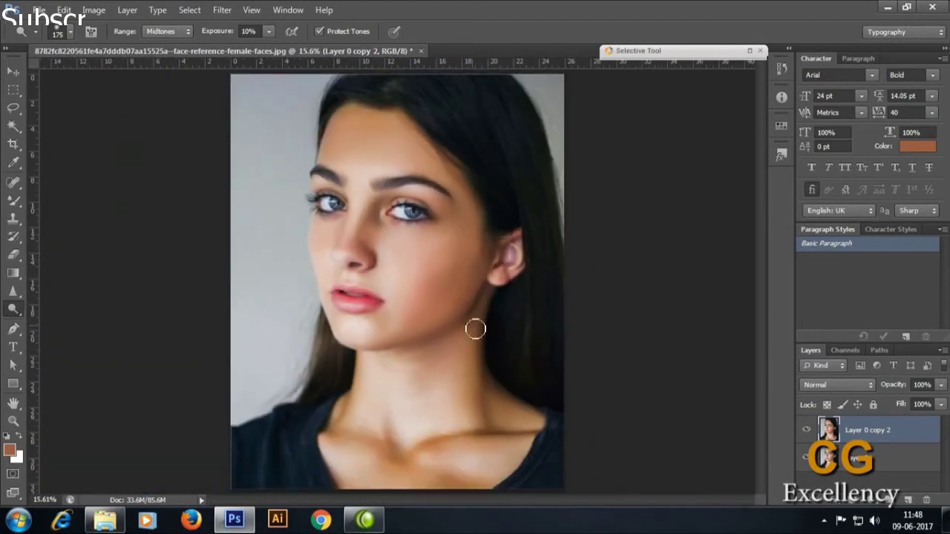
click(14, 108)
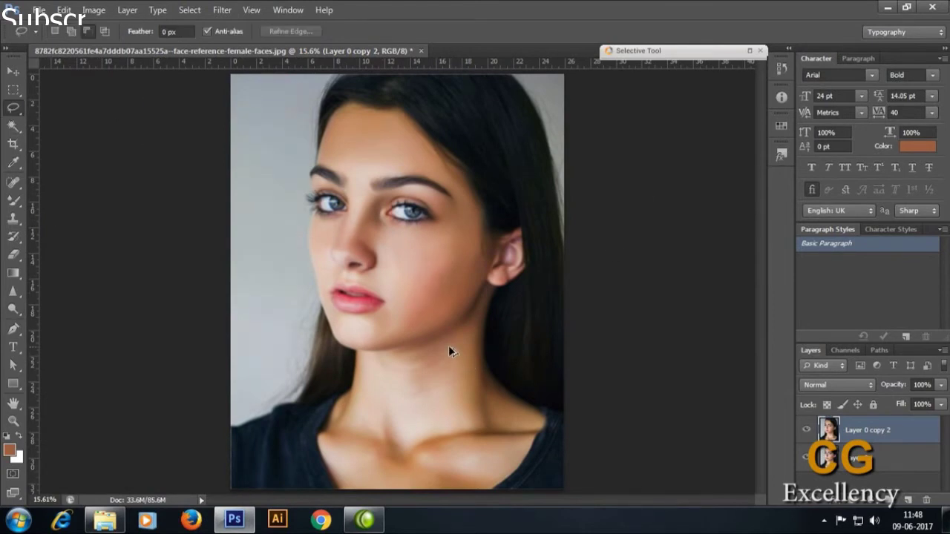
Delete Layer 0 copy 2 and toggle Layer 0 copy's visibility to compare before and after
key(ctrl+z)
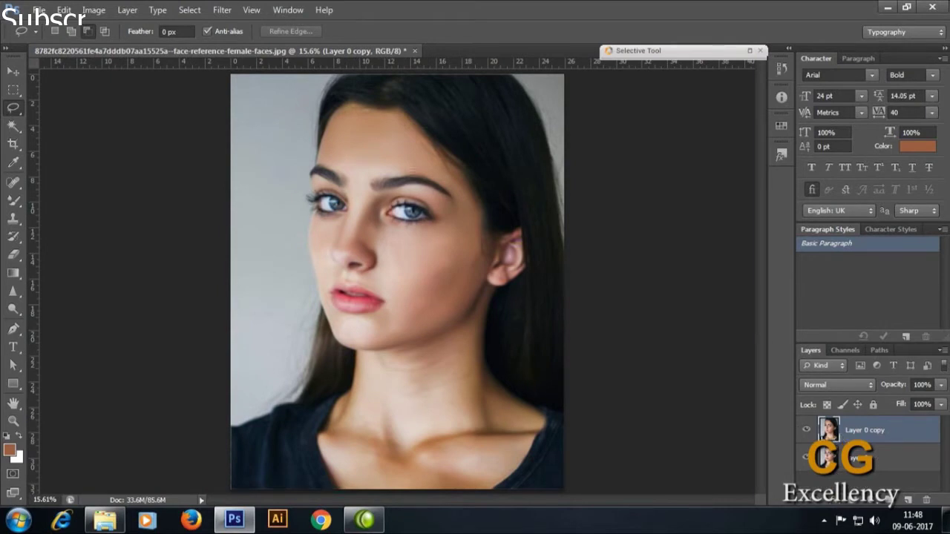
click(806, 430)
click(805, 430)
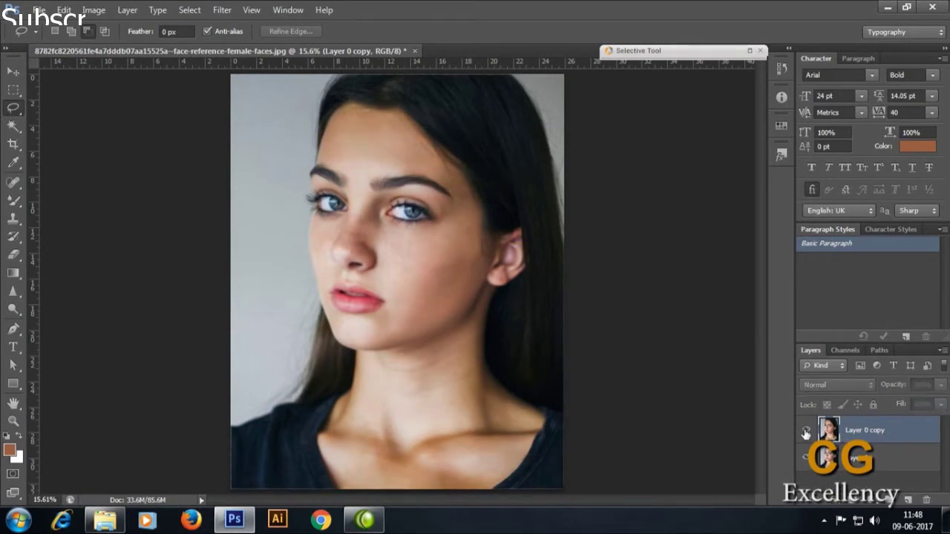
click(805, 430)
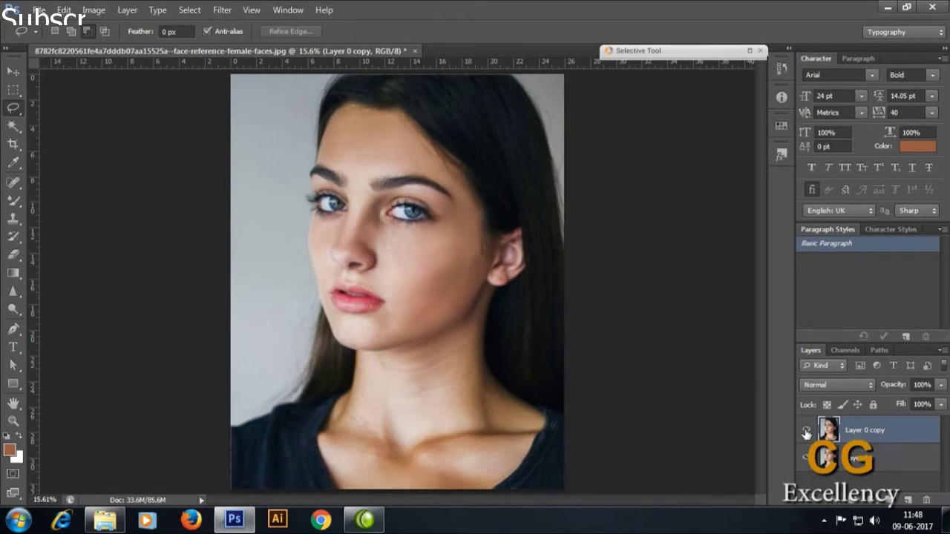
scroll(402, 250, up, 1)
scroll(402, 250, up, 2)
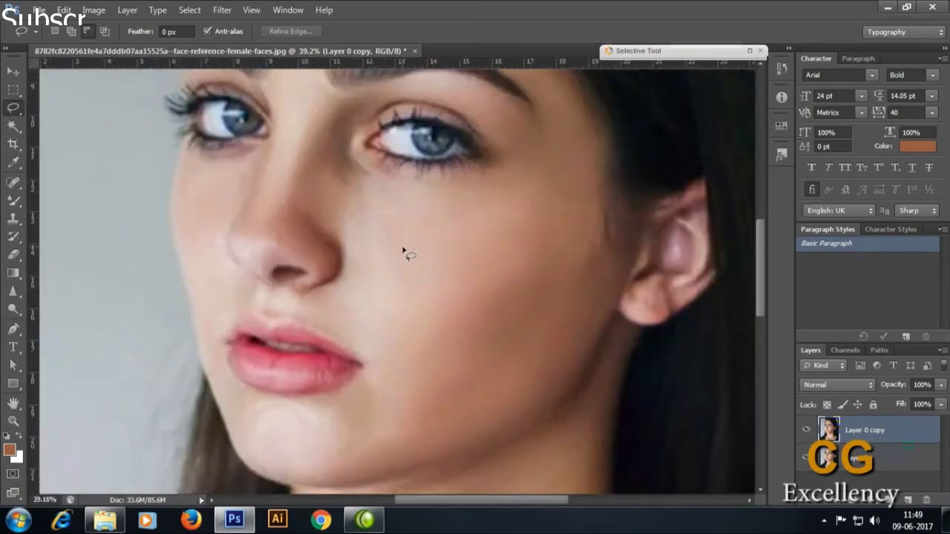
scroll(403, 237, down, 2)
scroll(419, 232, down, 1)
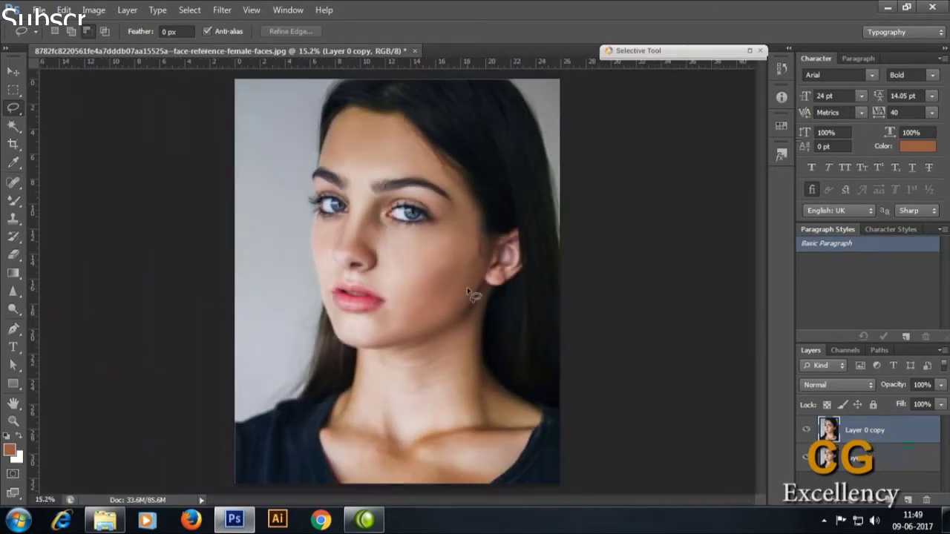
click(222, 10)
mouse_move(244, 287)
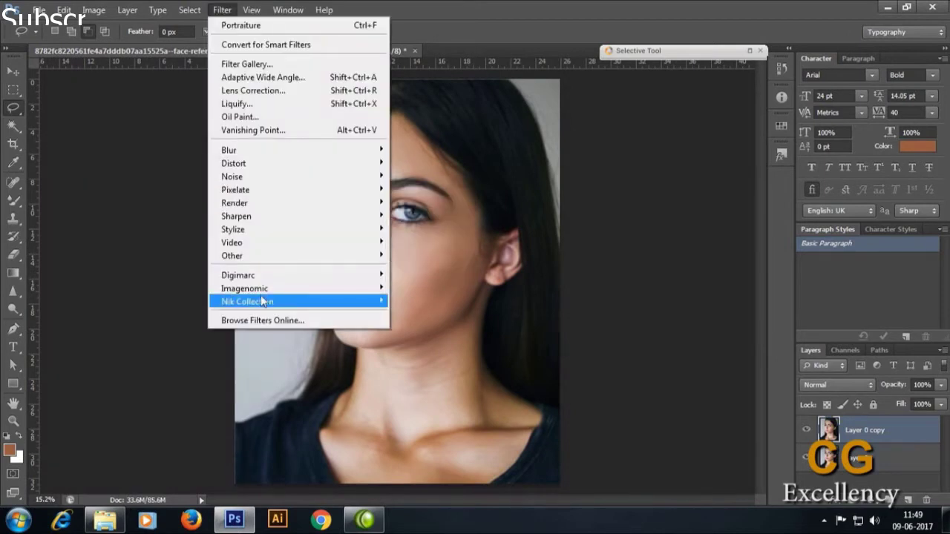
Launch Portraiture and try the Medium and Default presets, Softness 40 and a slight hue shift
click(421, 300)
click(575, 373)
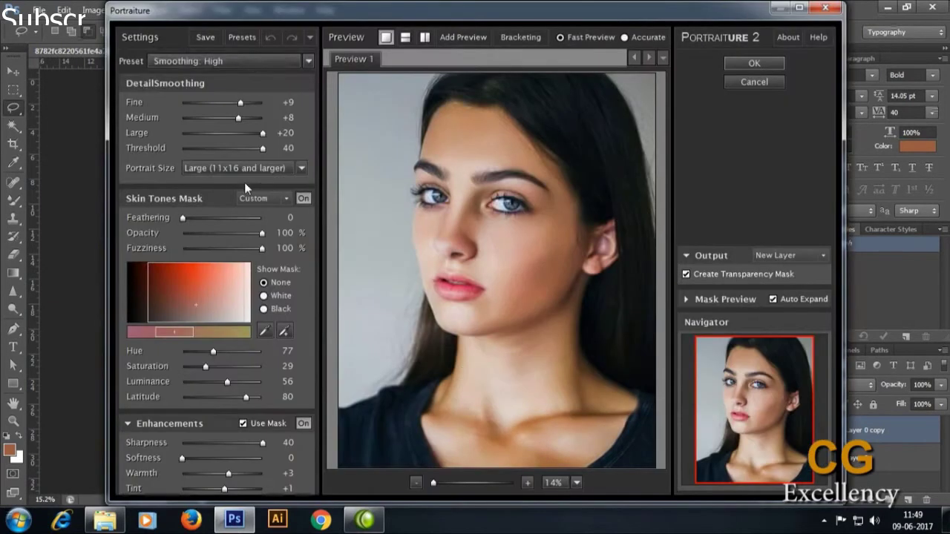
click(246, 63)
click(202, 189)
click(202, 61)
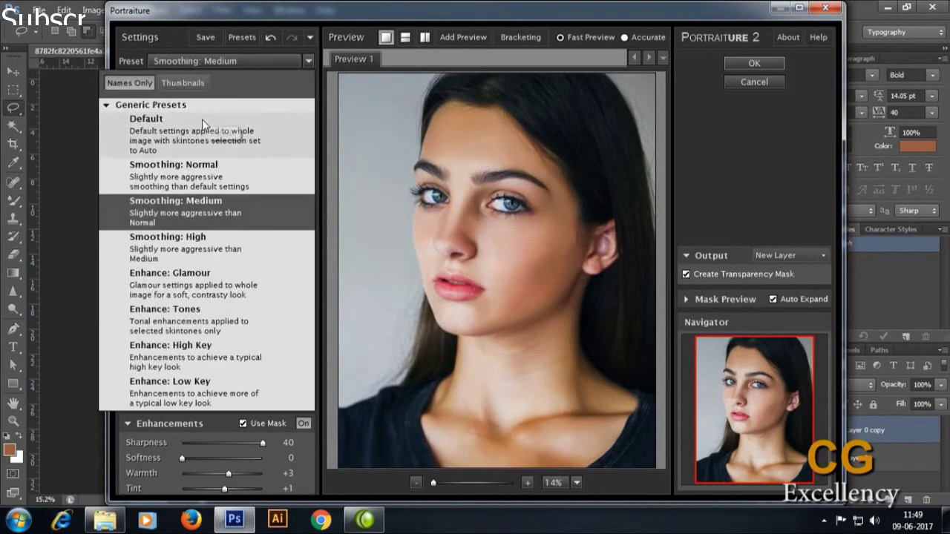
click(199, 137)
click(223, 61)
click(171, 117)
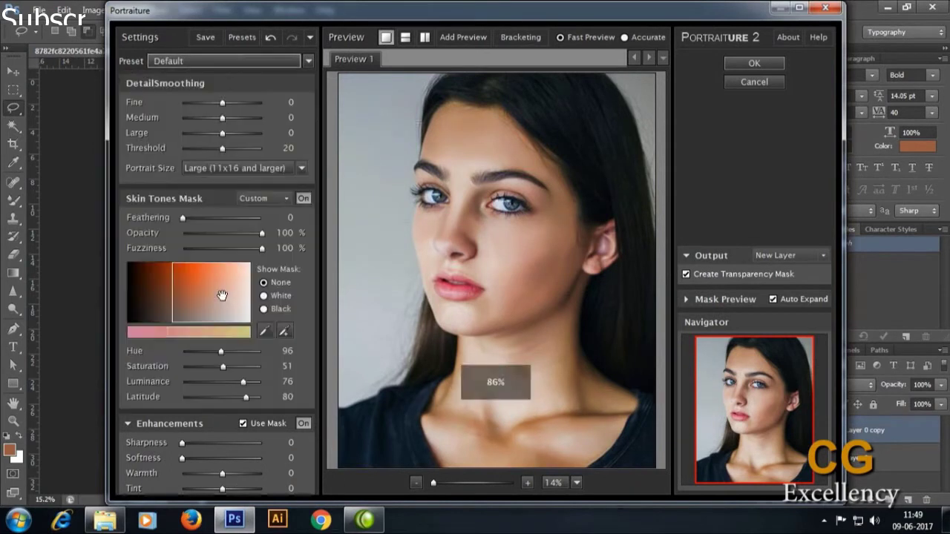
click(223, 61)
click(193, 200)
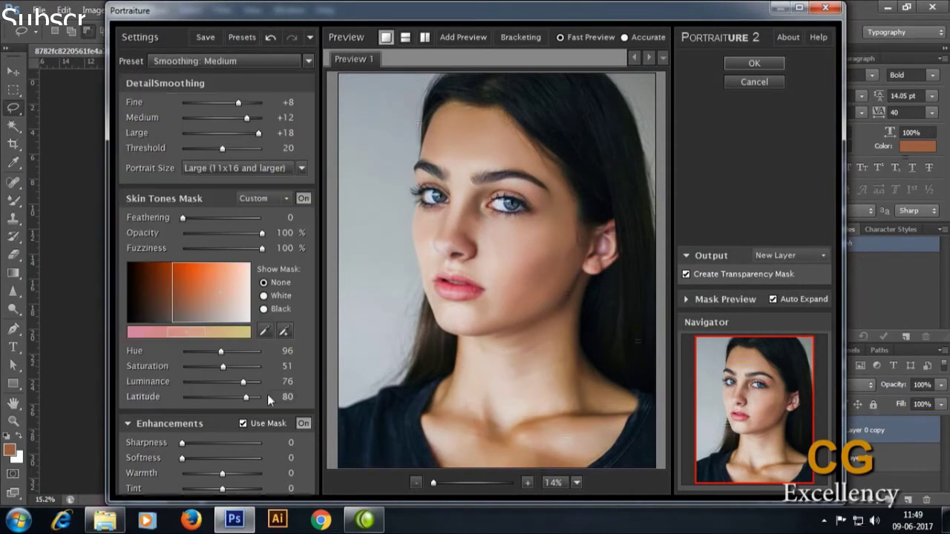
drag(182, 458, 263, 459)
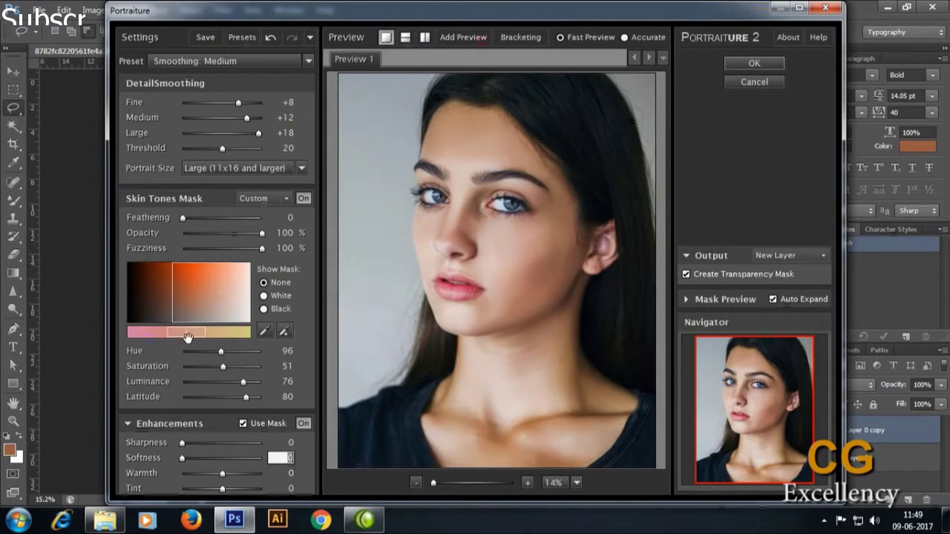
drag(188, 338, 196, 339)
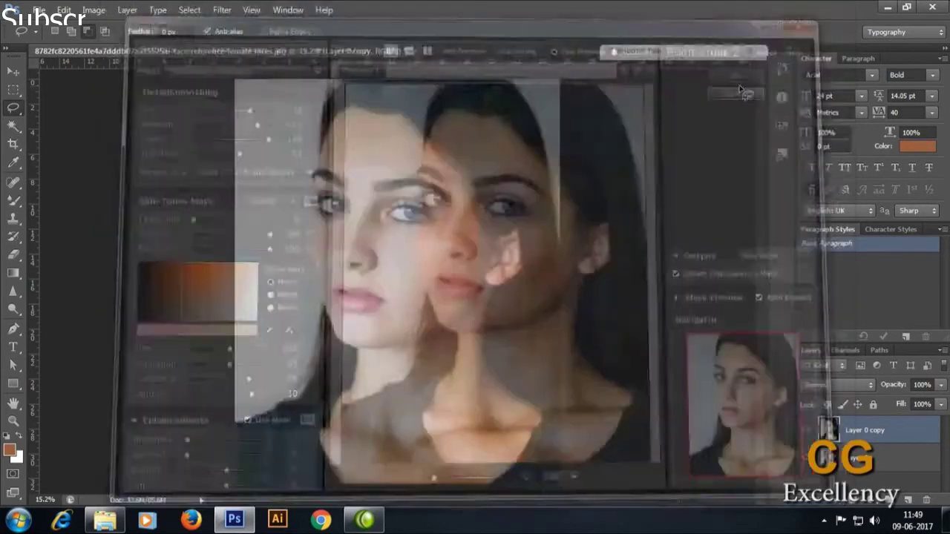
Relaunch Portraiture, raise Fine detail to +20 and apply it as a new layer
click(415, 312)
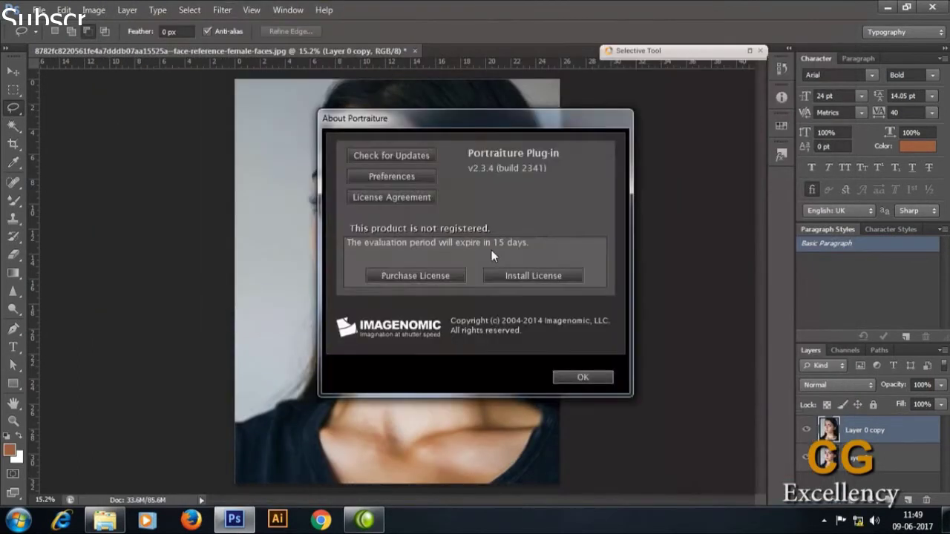
click(586, 380)
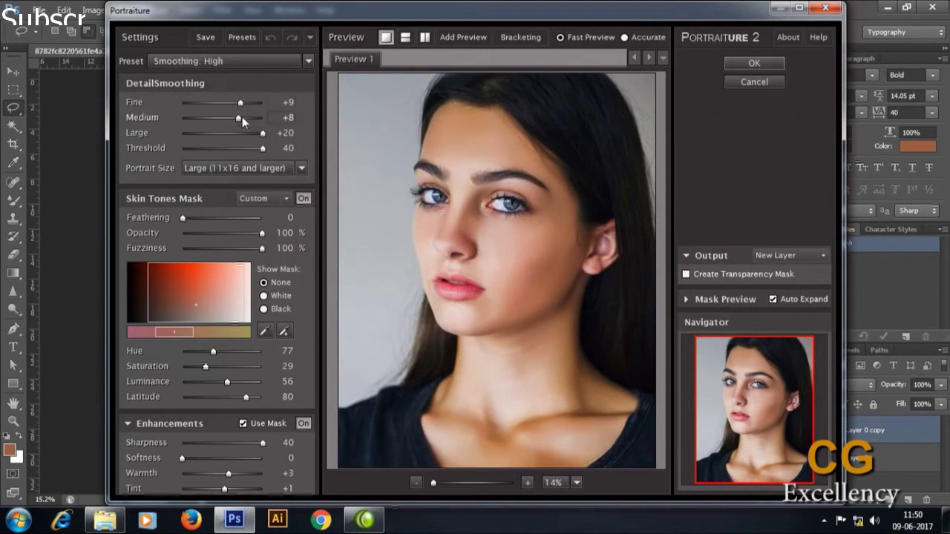
drag(241, 102, 281, 101)
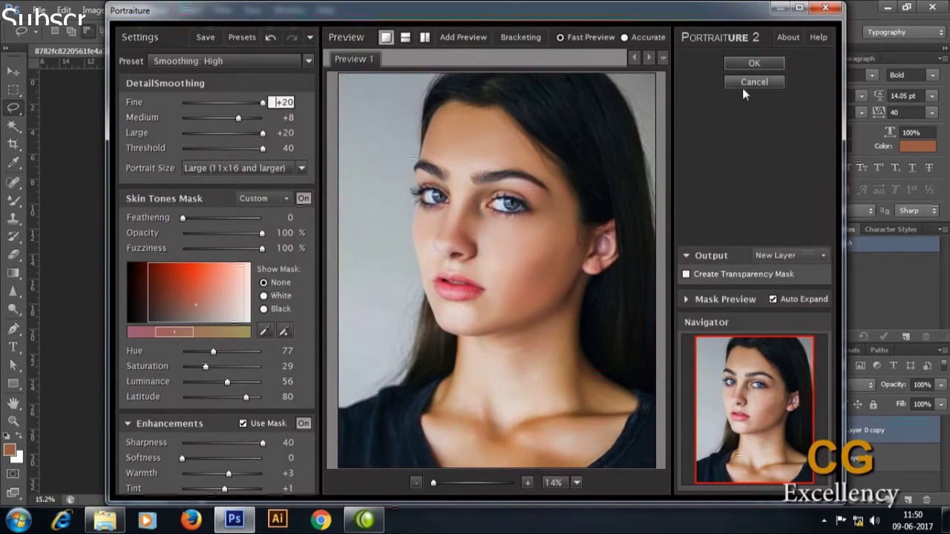
click(754, 63)
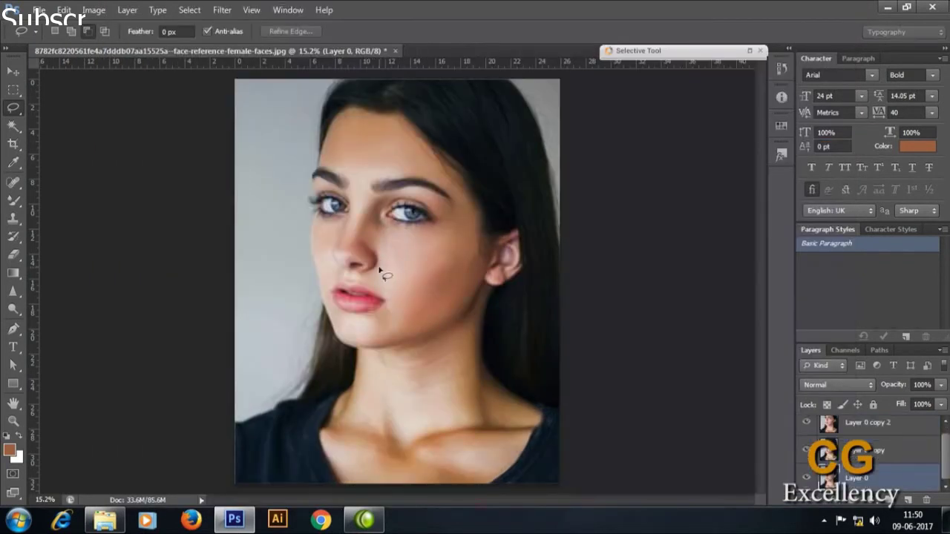
Select Layer 0 copy 2, zoom in, and lasso around the right eye's iris
click(860, 429)
click(807, 430)
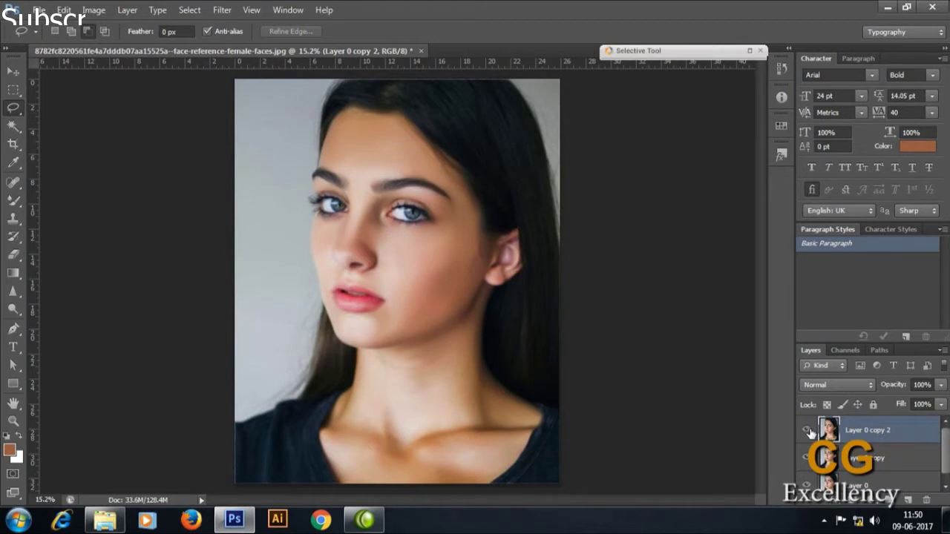
scroll(399, 215, up, 3)
scroll(401, 228, up, 2)
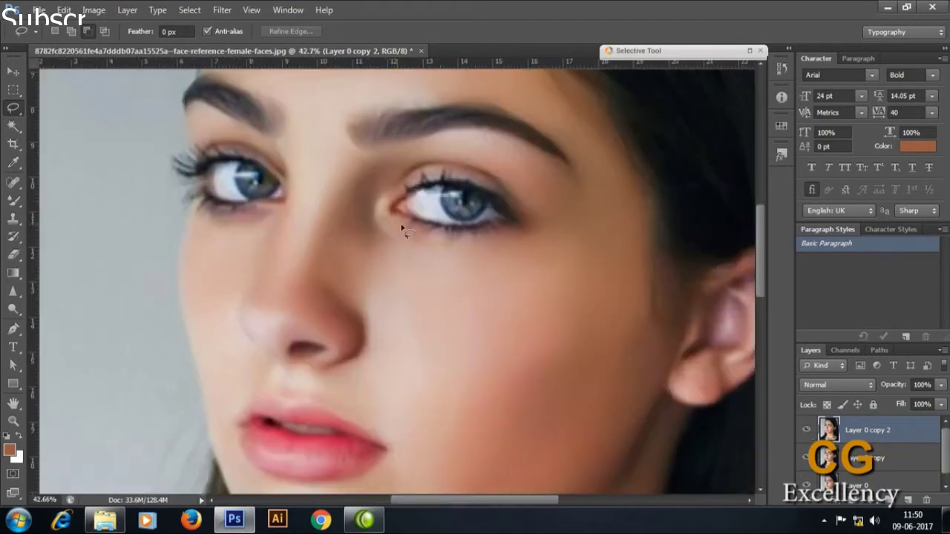
drag(478, 191, 445, 184)
right_click(445, 184)
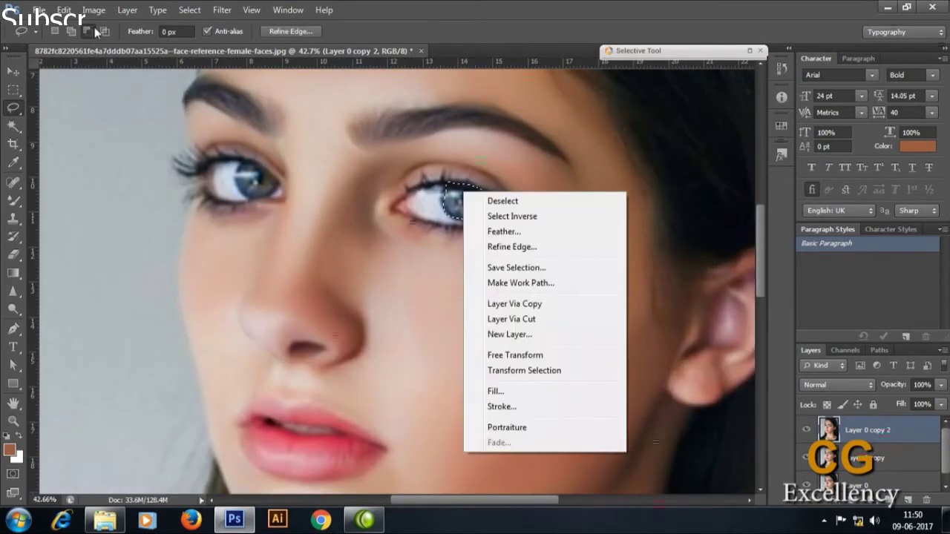
Add the left iris to the iris selection and feather it by 5 pixels
click(214, 118)
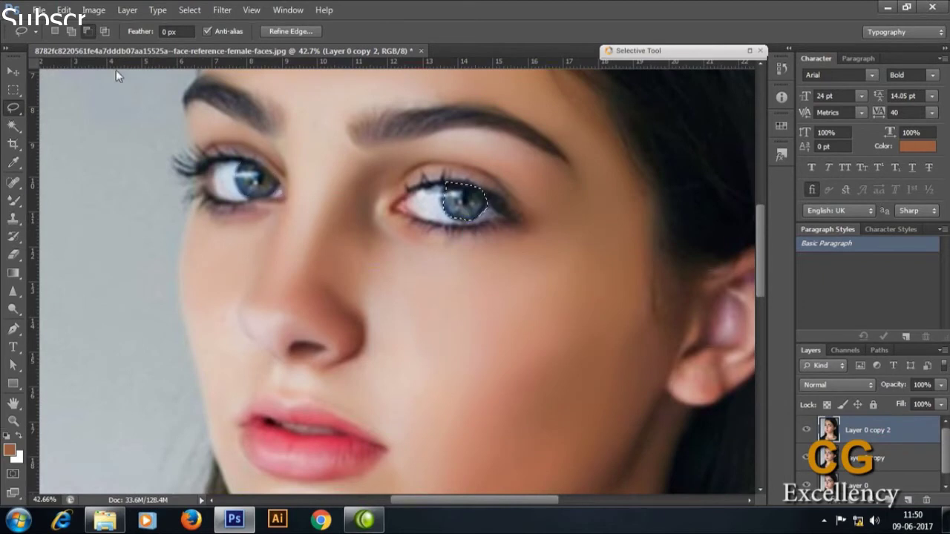
mouse_move(252, 164)
mouse_down()
mouse_move(276, 184)
mouse_move(236, 175)
mouse_move(258, 182)
mouse_move(258, 172)
mouse_up()
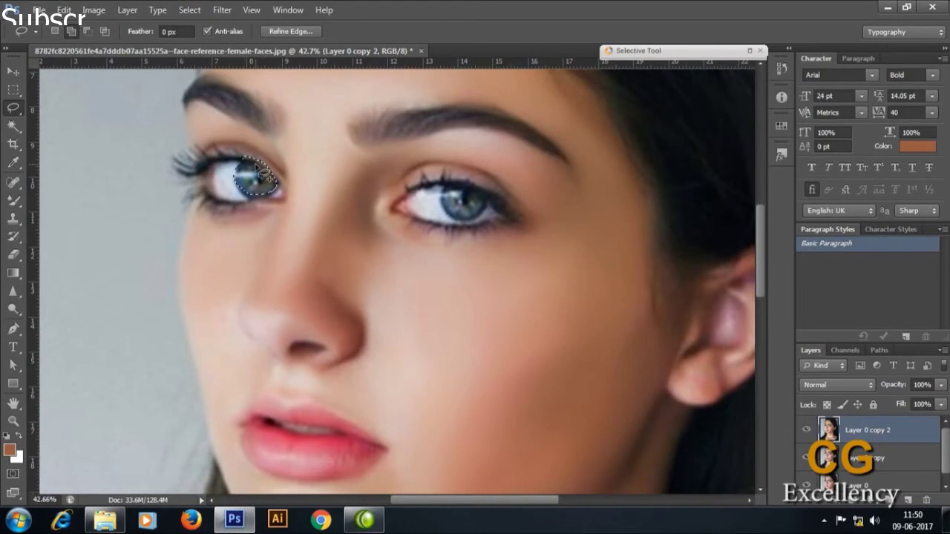
key(ctrl+z)
drag(261, 164, 260, 165)
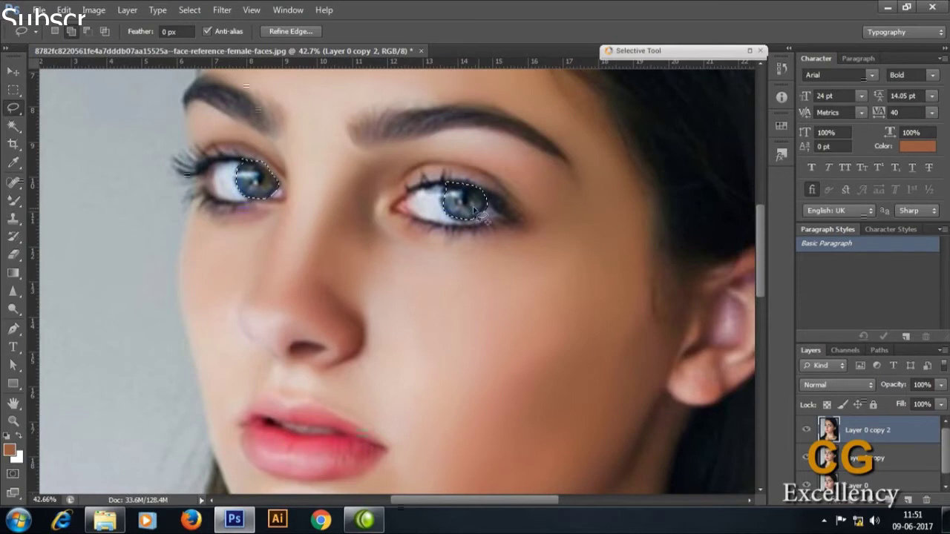
right_click(443, 186)
click(488, 225)
text(5)
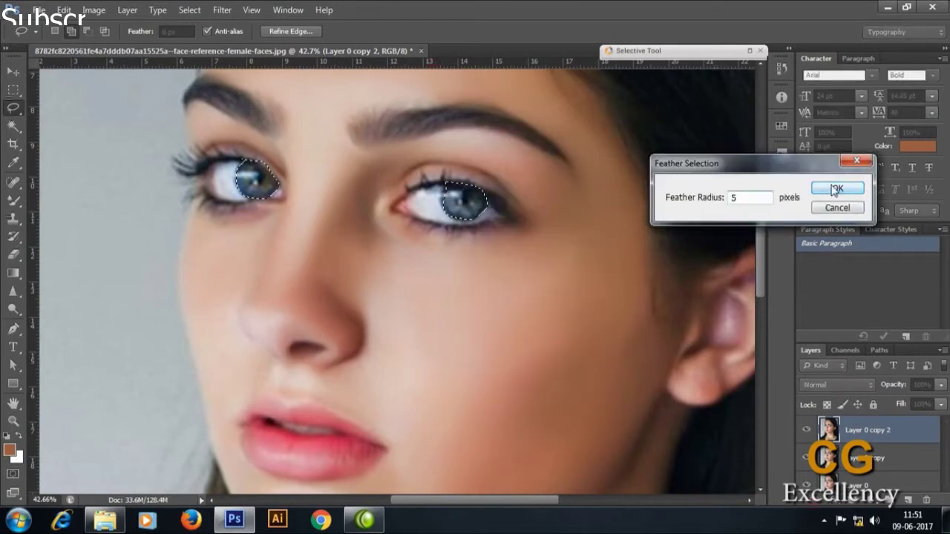
click(837, 190)
Smart Sharpen the irises at Amount 500% and Radius 2.0 px, removing Gaussian Blur
click(221, 10)
mouse_move(236, 216)
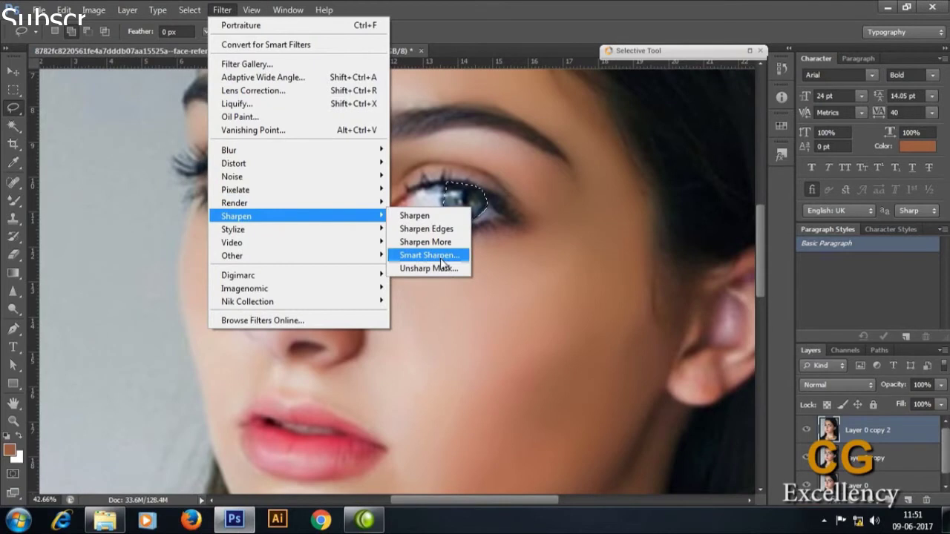
click(441, 256)
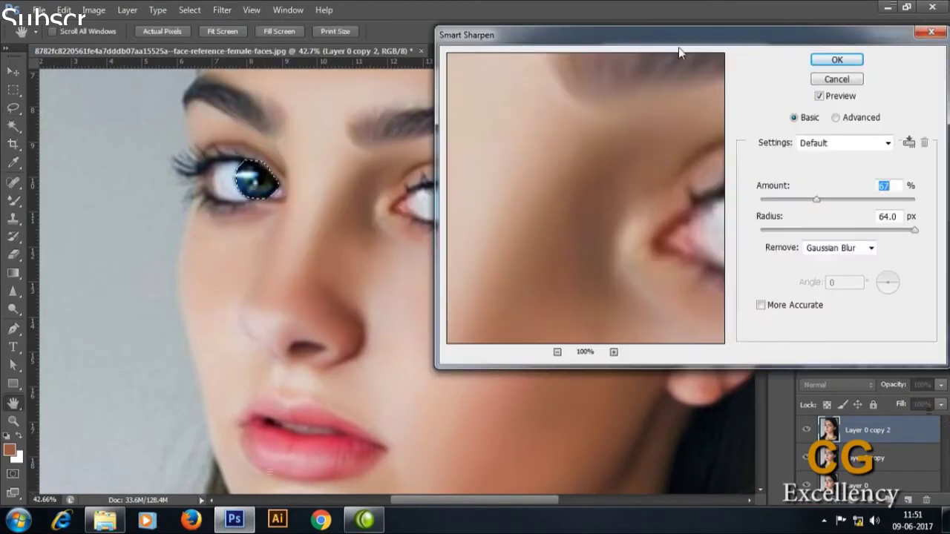
mouse_move(678, 47)
mouse_down()
mouse_move(772, 66)
mouse_move(236, 222)
mouse_up()
drag(420, 407, 374, 408)
click(449, 426)
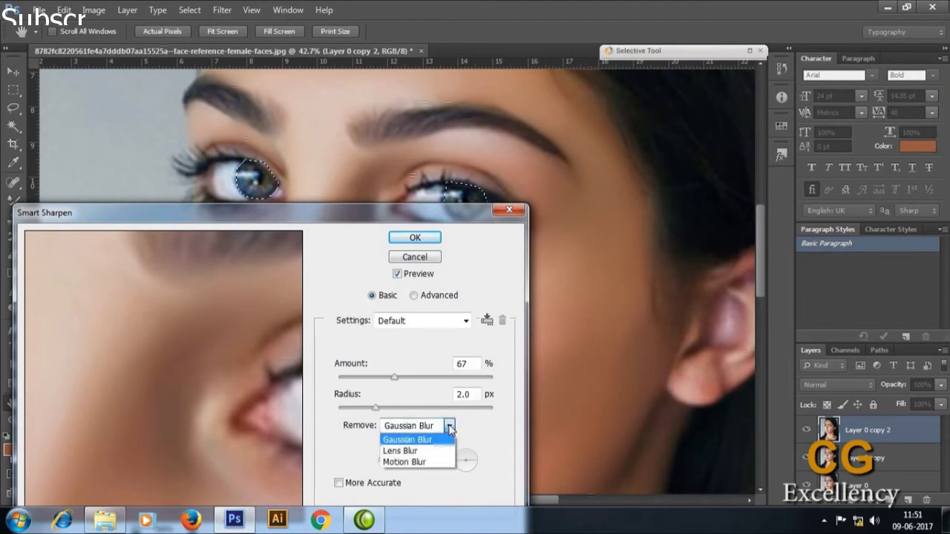
click(408, 439)
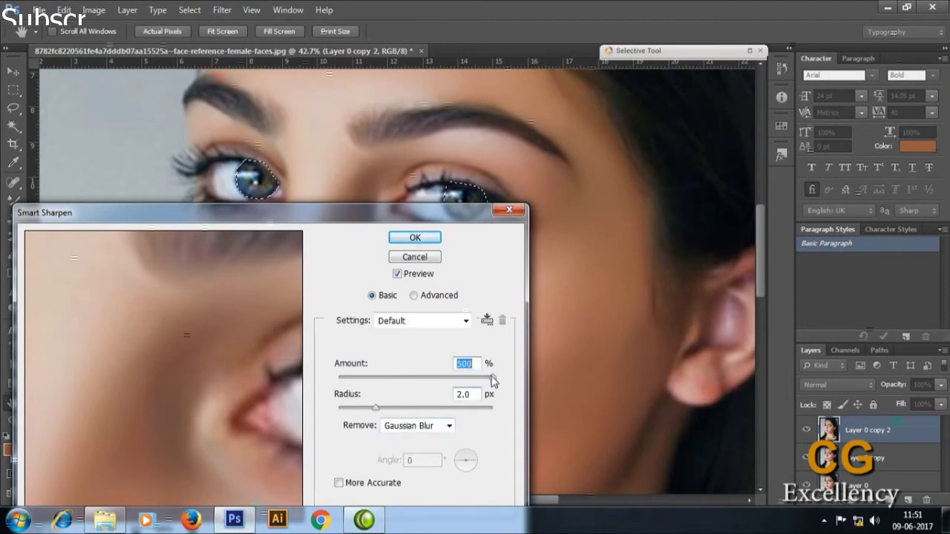
drag(394, 376, 404, 377)
click(415, 237)
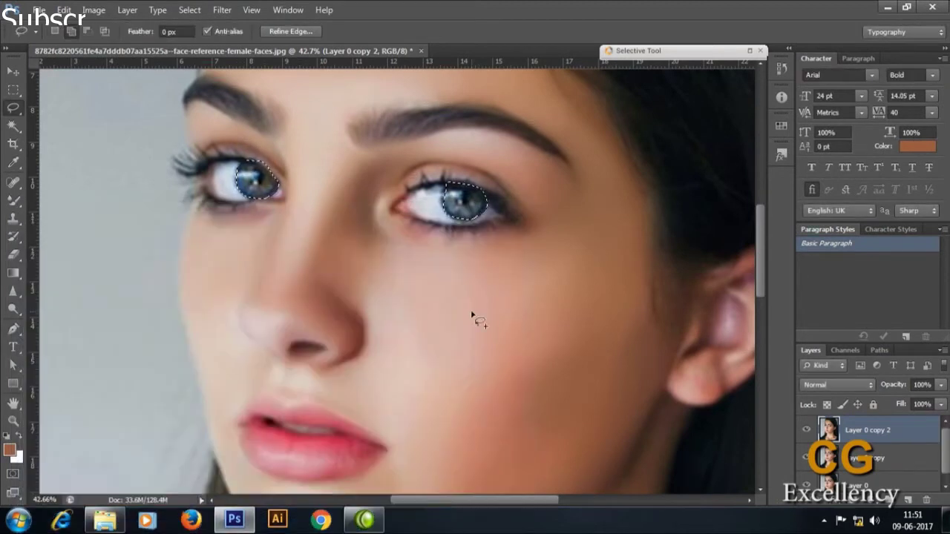
click(127, 10)
Raise the irises' contrast to 20 with Brightness/Contrast
click(297, 41)
drag(638, 162, 668, 162)
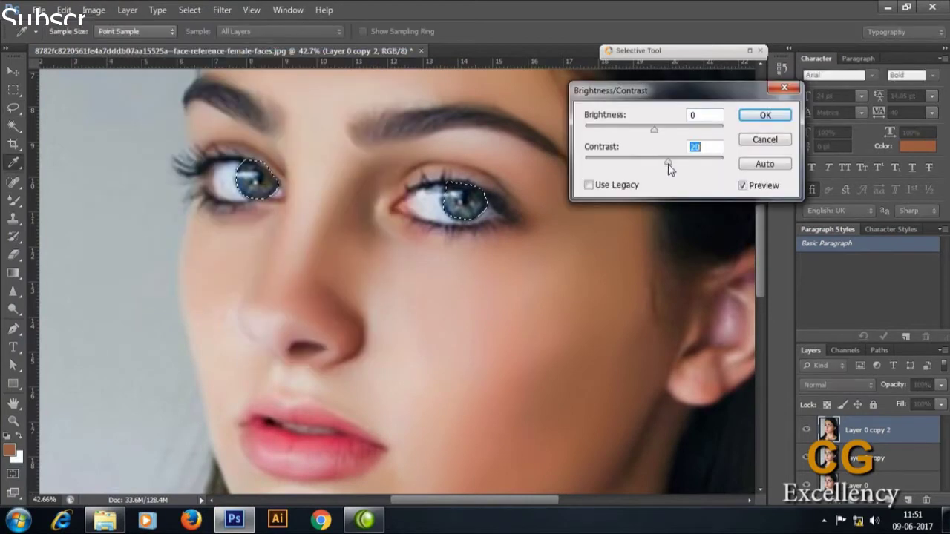
drag(654, 128, 661, 128)
click(761, 115)
Deselect the irises, then lasso both whole eyes and feather that selection
key(l)
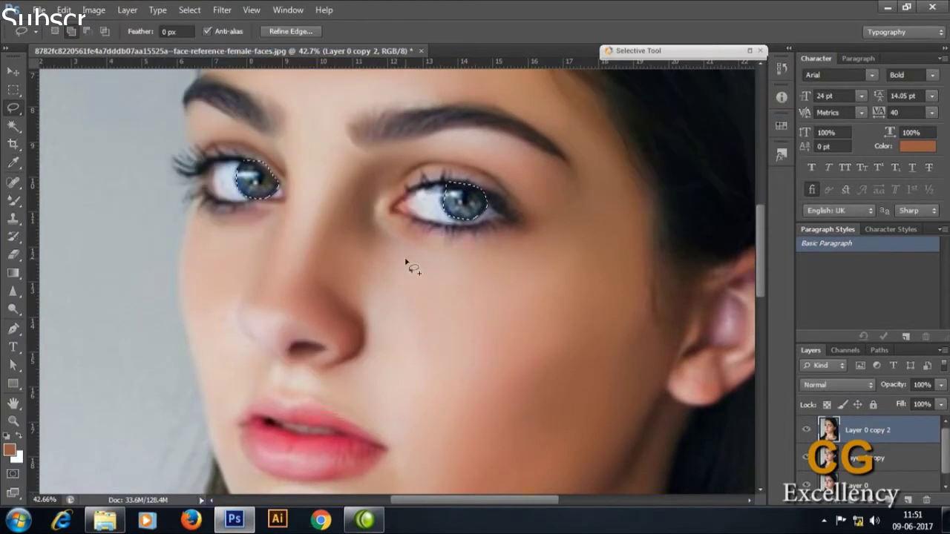
scroll(472, 255, down, 3)
key(ctrl+d)
scroll(596, 371, down, 1)
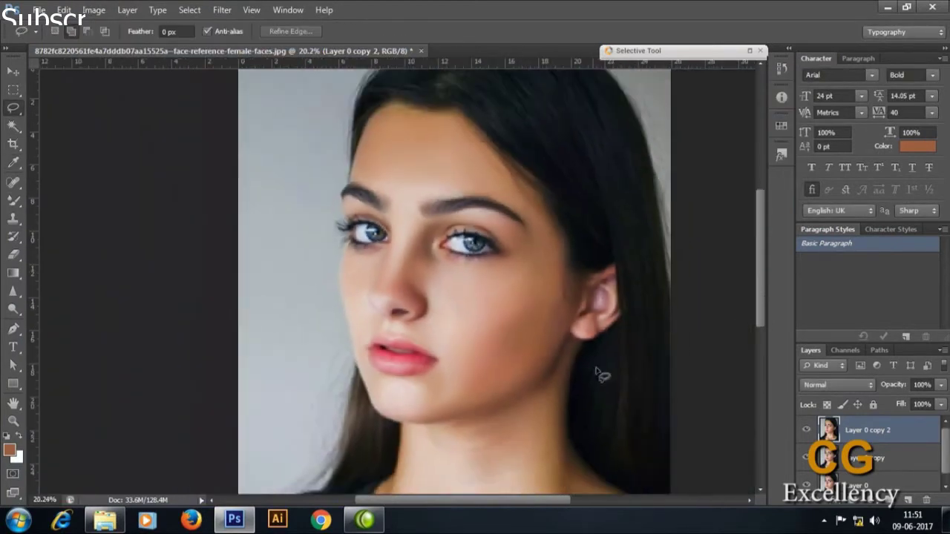
scroll(533, 337, up, 2)
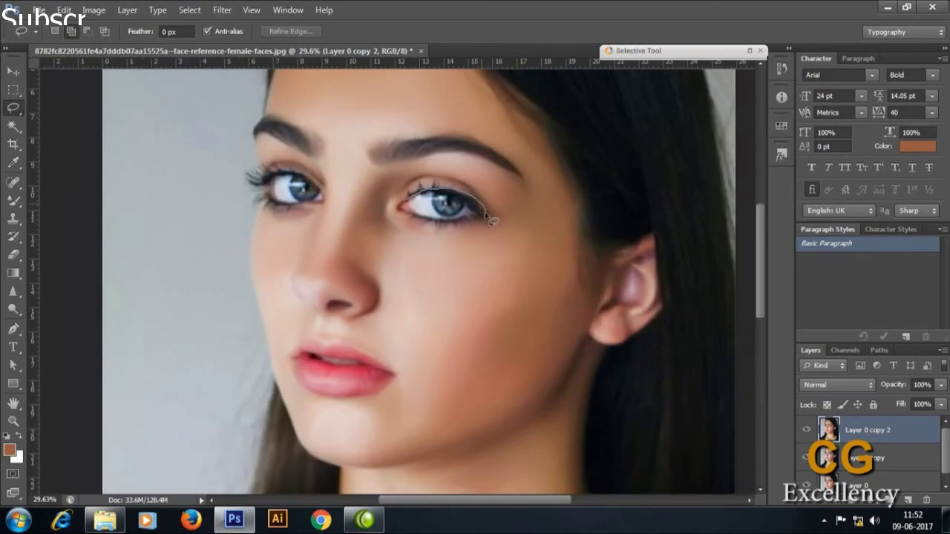
drag(401, 204, 405, 207)
drag(297, 212, 298, 185)
right_click(296, 184)
click(333, 231)
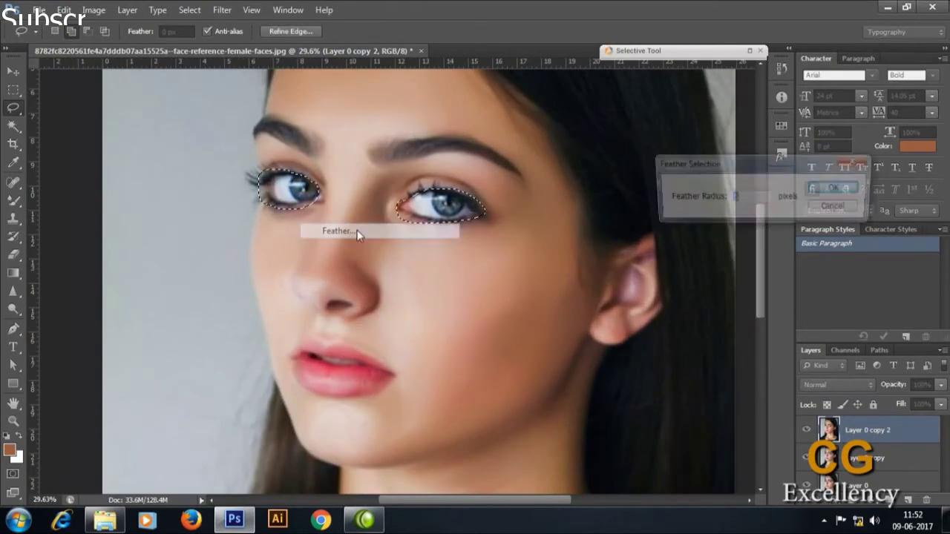
key(Return)
Brighten and deepen both eyes with an S-shaped Curves adjustment
click(93, 10)
click(117, 43)
click(290, 42)
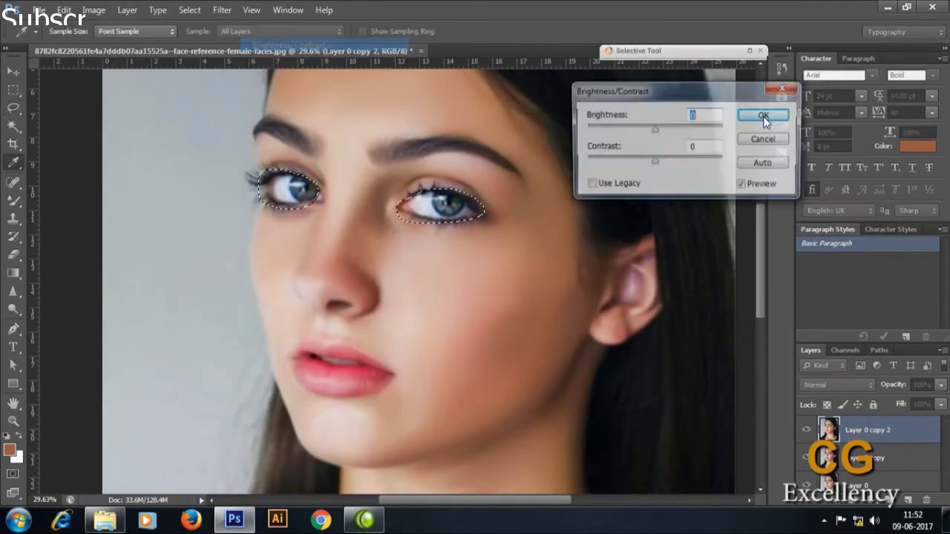
click(765, 139)
click(93, 9)
click(117, 43)
click(293, 70)
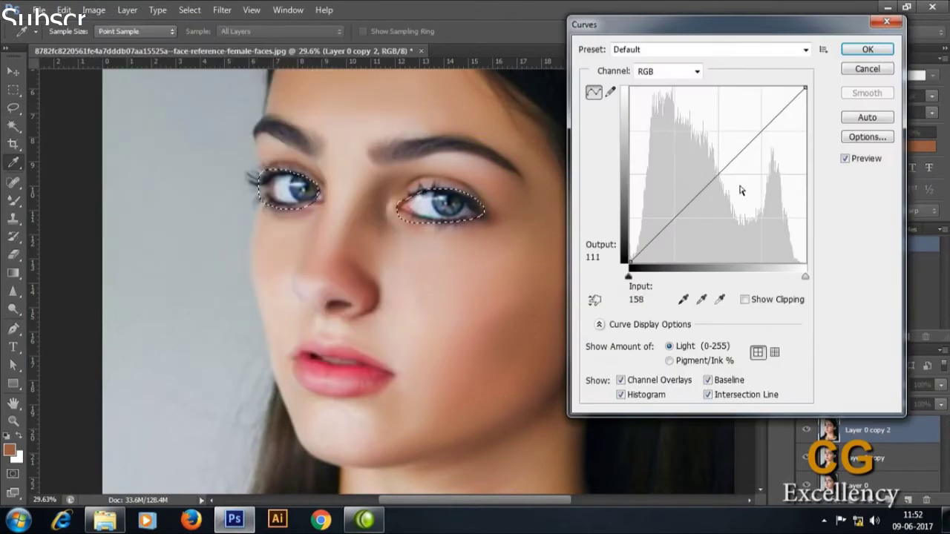
drag(712, 181, 712, 173)
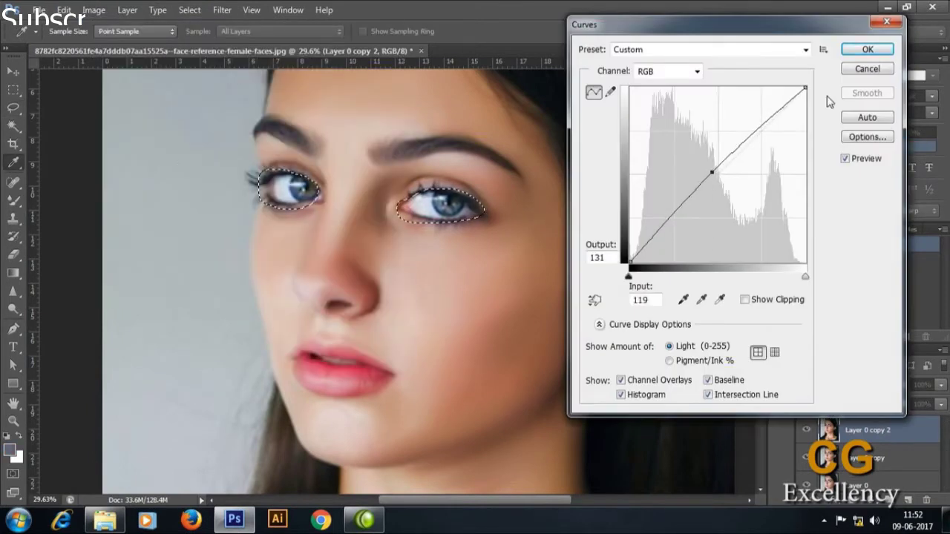
drag(672, 218, 672, 224)
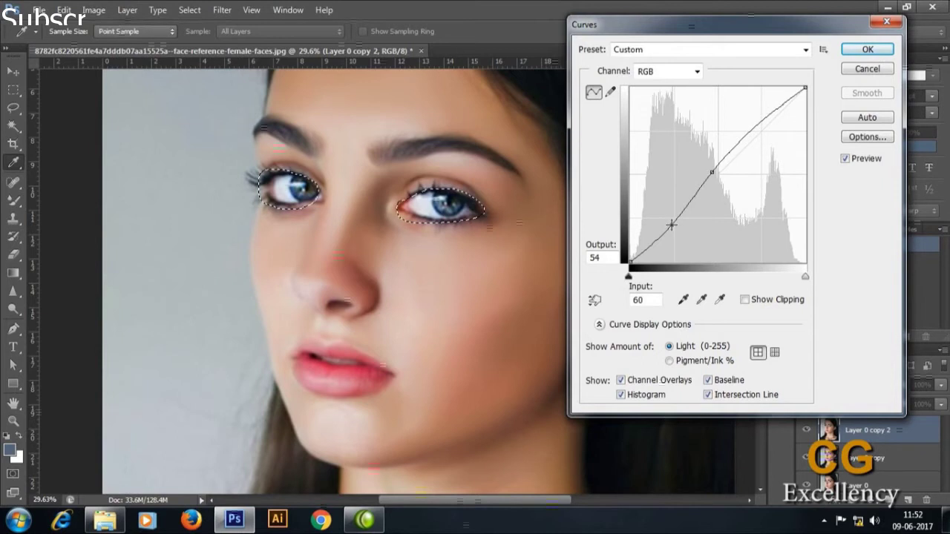
mouse_move(712, 171)
mouse_down()
mouse_move(720, 148)
mouse_move(722, 164)
mouse_up()
key(Return)
Deselect, then with the Clone Stamp sample clean skin and cover the inner eyebrow edge
key(ctrl+d)
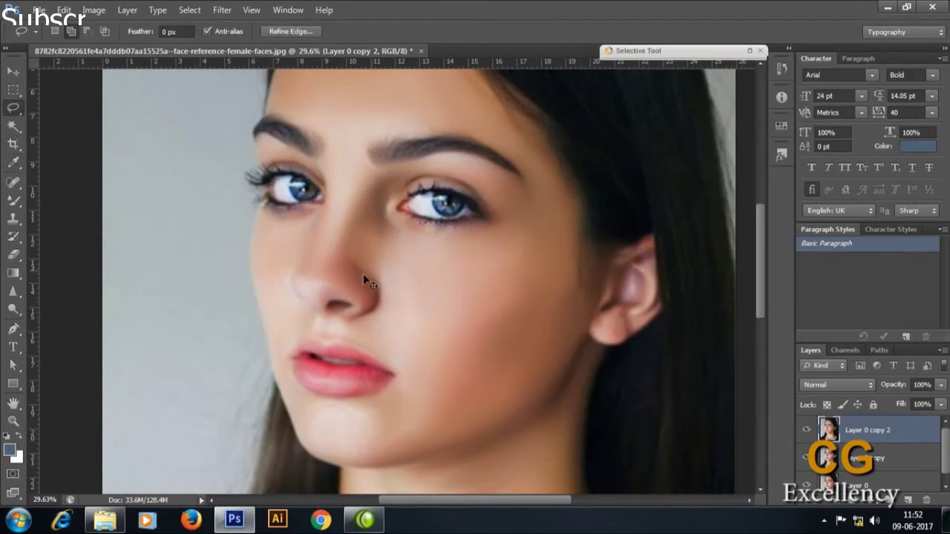
scroll(461, 300, down, 2)
scroll(428, 288, up, 2)
scroll(440, 282, down, 3)
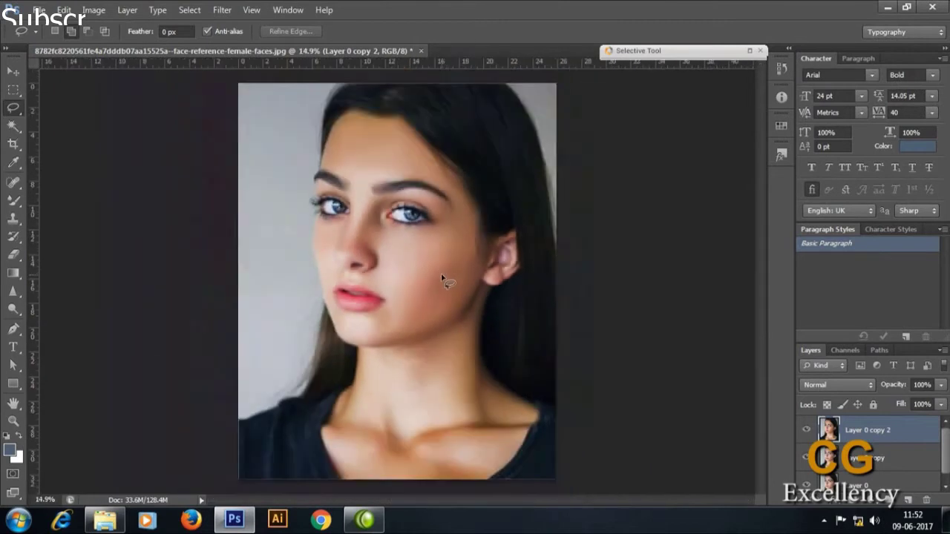
scroll(444, 279, up, 2)
click(13, 219)
click(81, 227)
scroll(409, 210, up, 2)
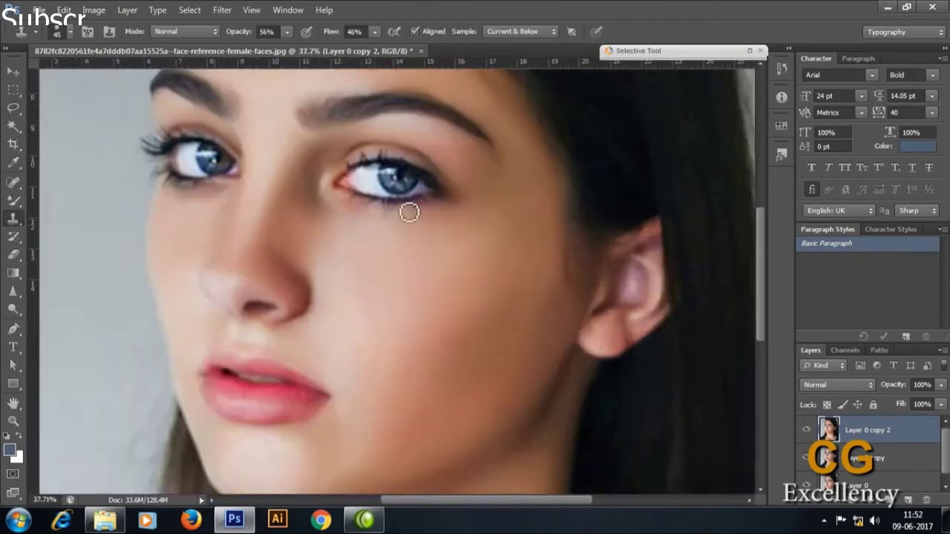
scroll(435, 275, up, 2)
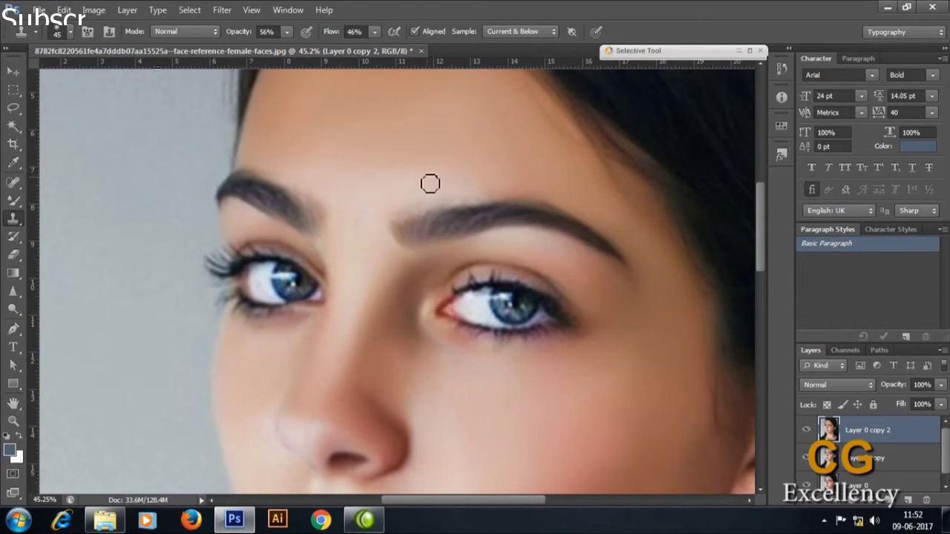
alt+click(407, 195)
mouse_move(435, 213)
mouse_down()
mouse_move(382, 233)
mouse_move(470, 201)
mouse_move(450, 211)
mouse_move(542, 195)
mouse_up()
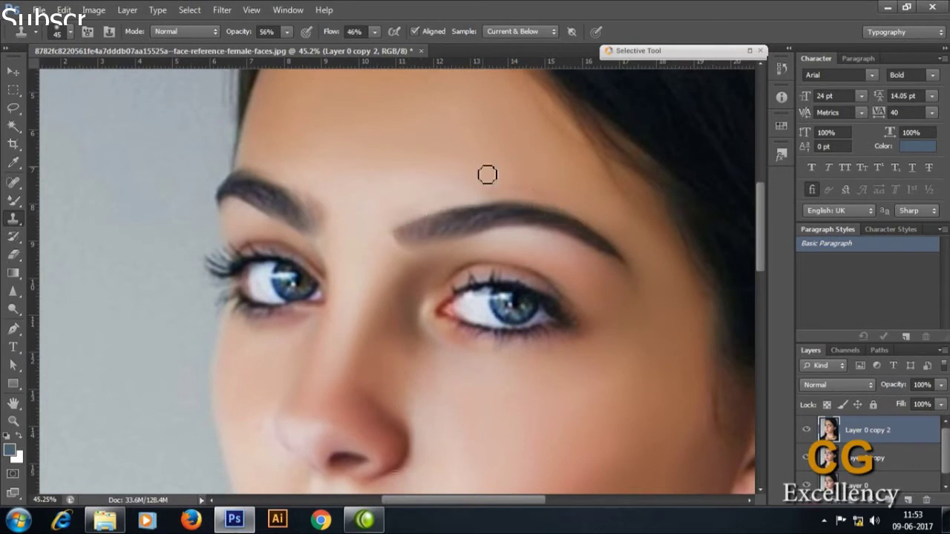
drag(401, 233, 394, 235)
click(395, 231)
click(390, 239)
Clone clean skin over the brow's lower edge, its tail, and the skin between the brows
drag(455, 250, 489, 245)
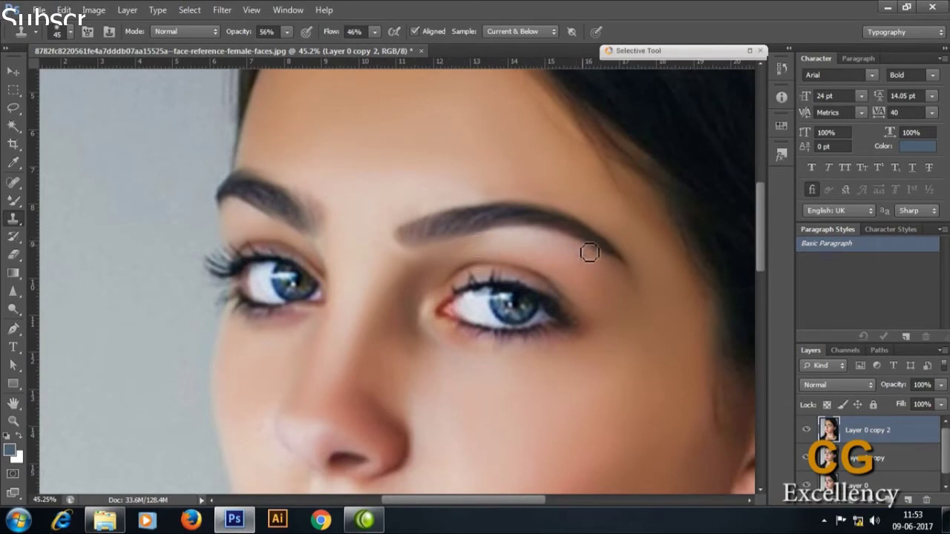
drag(590, 255, 609, 263)
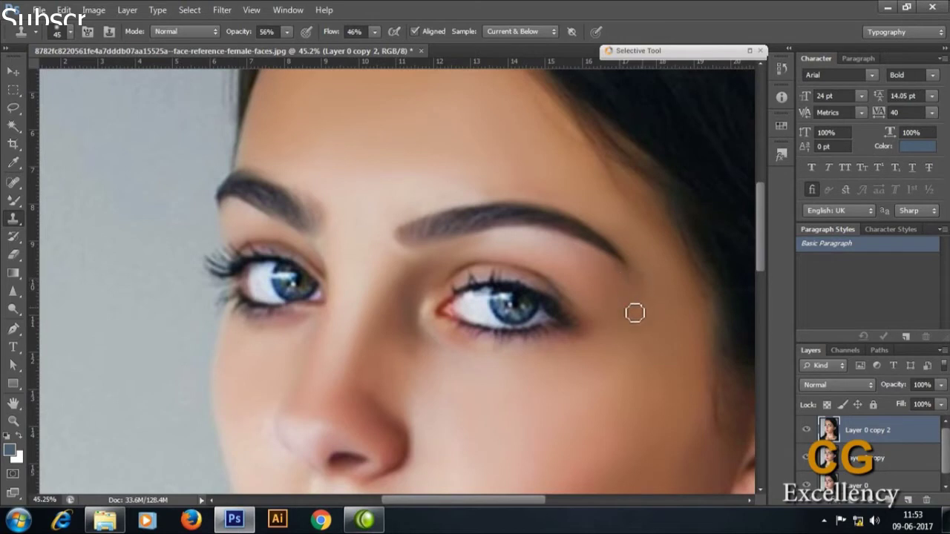
scroll(472, 247, left, 3)
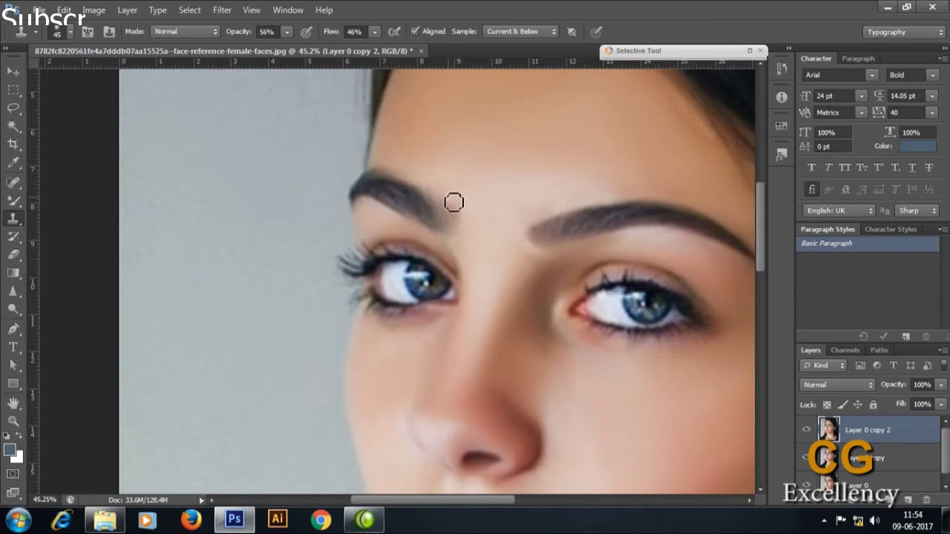
mouse_move(454, 202)
mouse_down()
mouse_move(446, 199)
mouse_move(472, 238)
mouse_up()
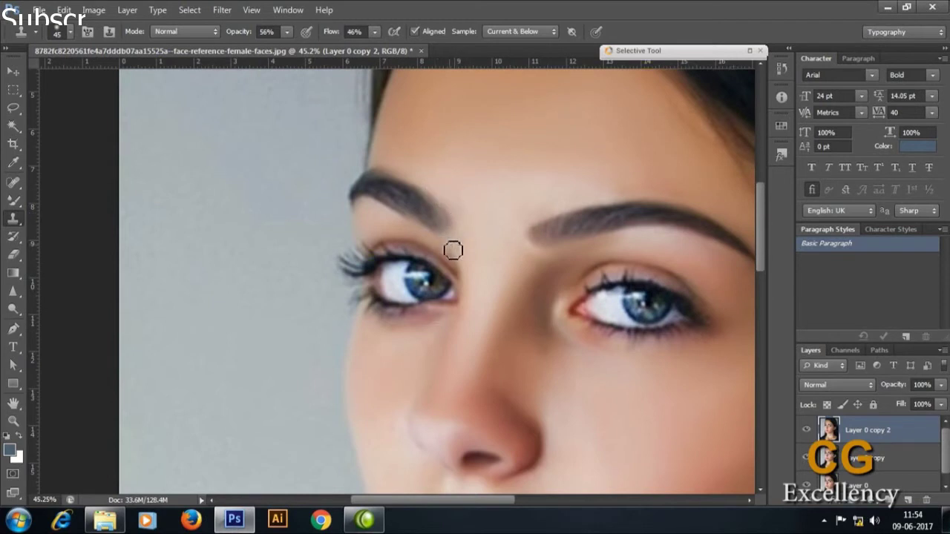
drag(422, 229, 382, 211)
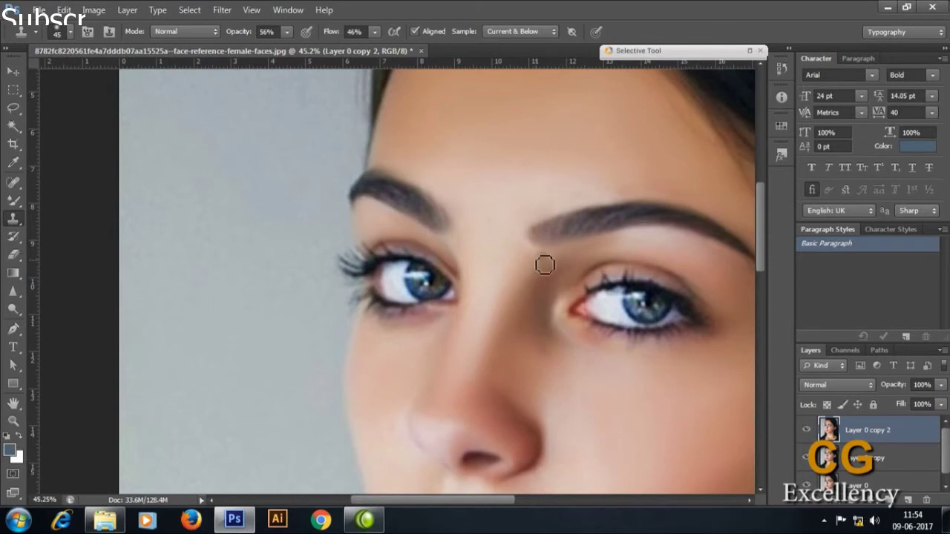
scroll(537, 233, down, 5)
scroll(489, 267, up, 3)
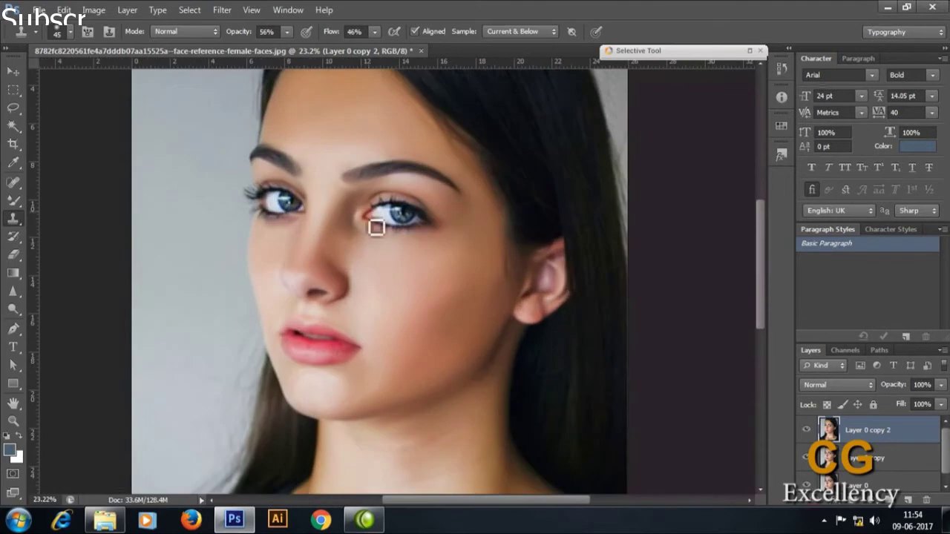
scroll(411, 237, down, 3)
scroll(460, 248, up, 2)
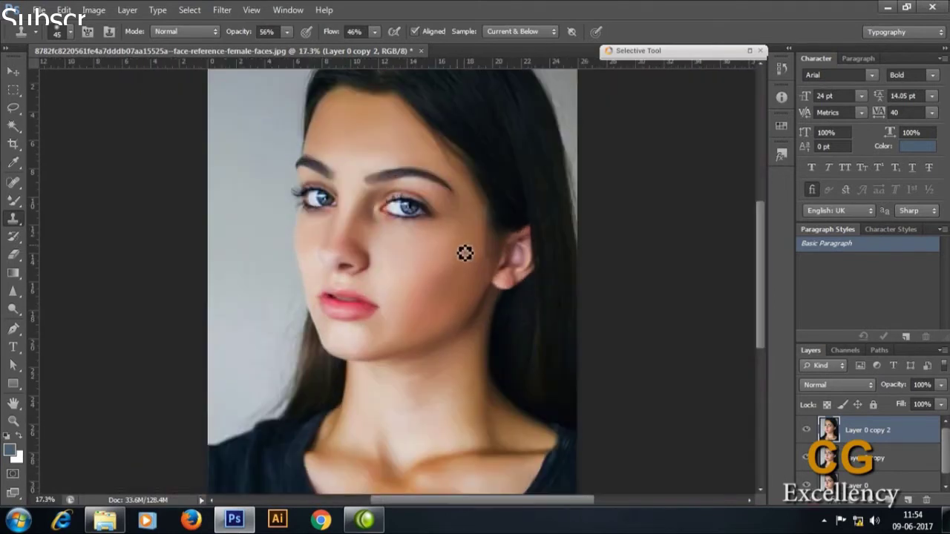
scroll(386, 202, down, 1)
click(12, 109)
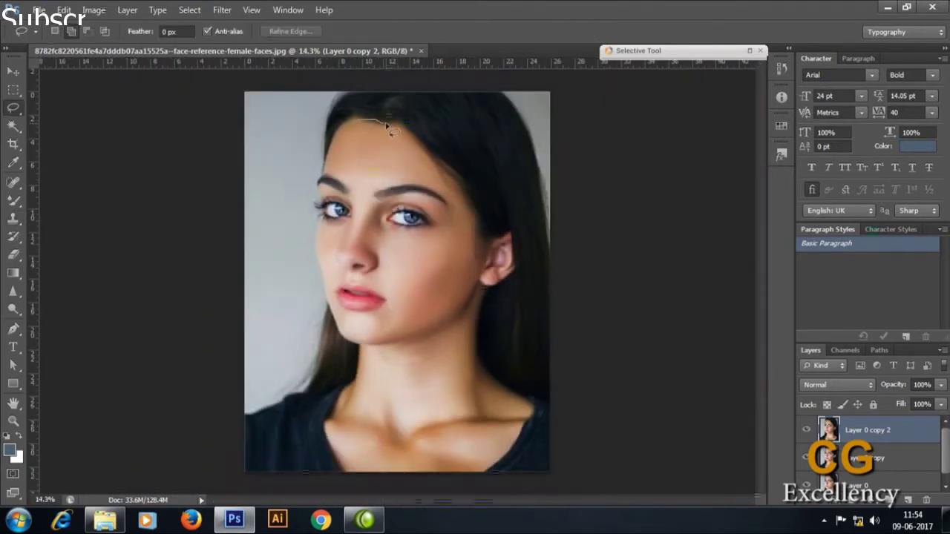
Lasso the hair from forehead to shoulder and along the top edge, adding the left-side hair
drag(386, 125, 482, 231)
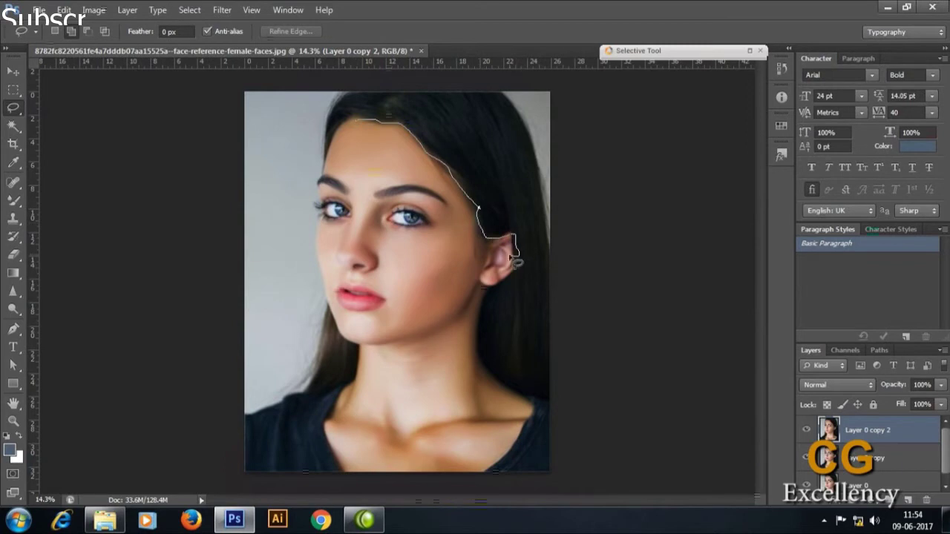
drag(509, 289, 508, 292)
key(ctrl+shift+s)
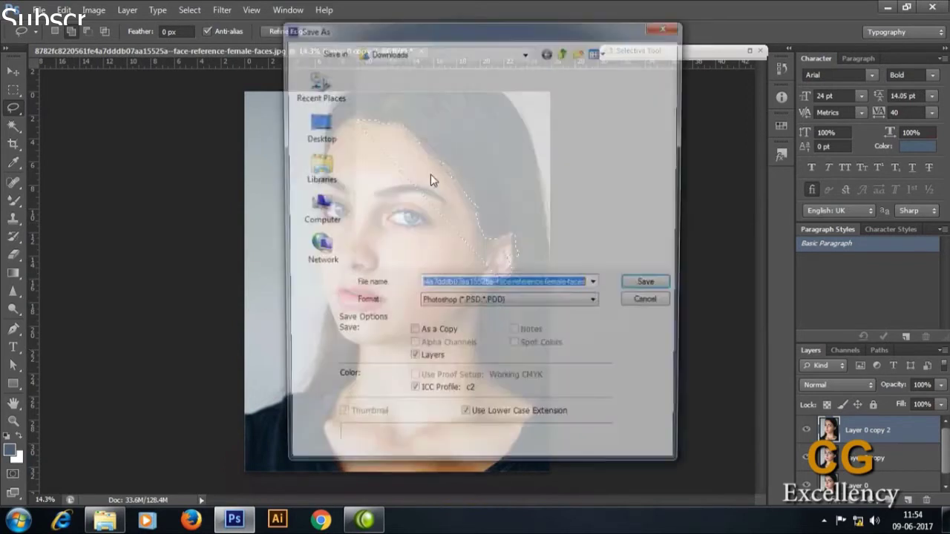
click(666, 33)
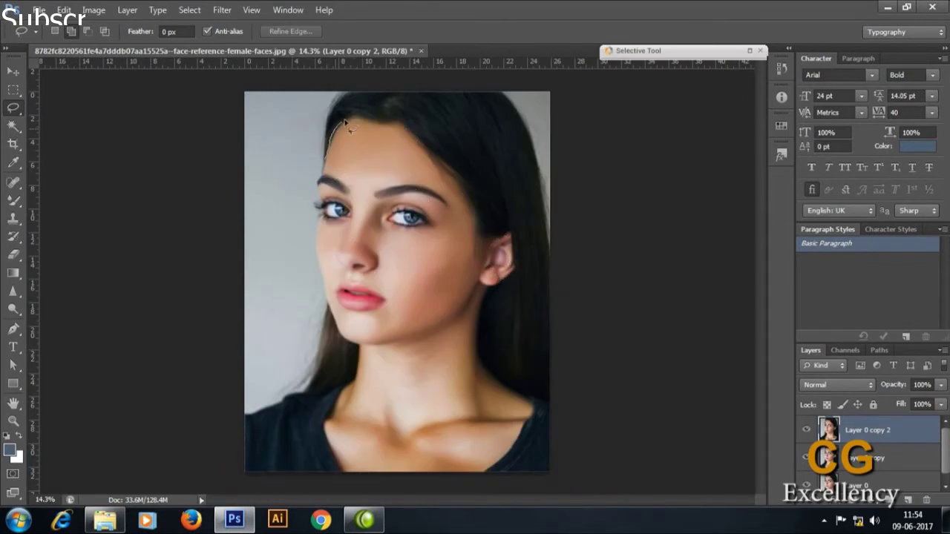
mouse_move(517, 264)
mouse_down()
mouse_move(547, 402)
mouse_move(539, 175)
mouse_up()
drag(516, 101, 342, 96)
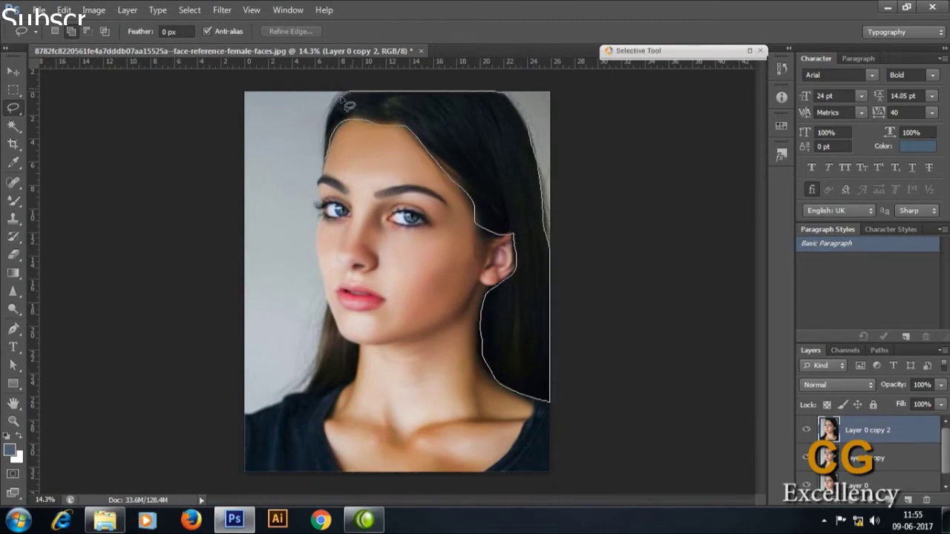
drag(327, 145, 327, 152)
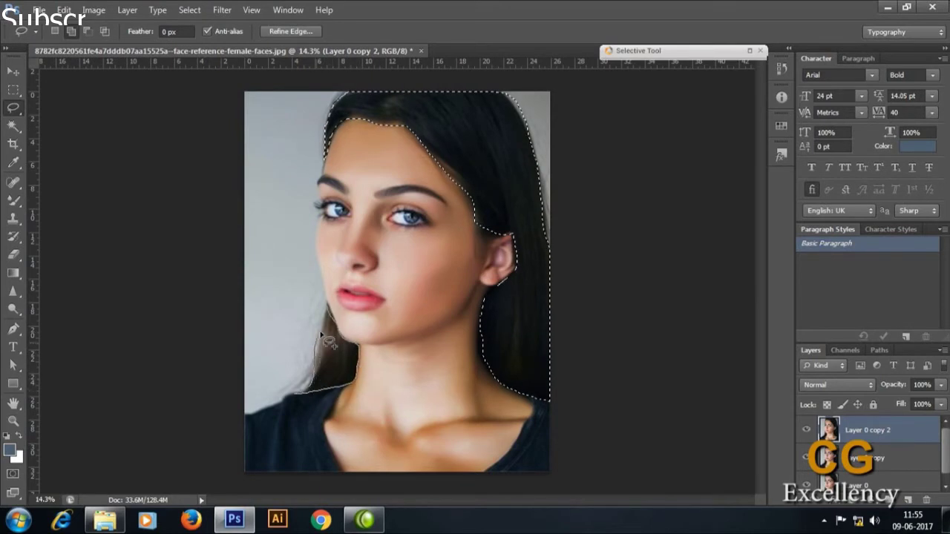
drag(326, 341, 328, 318)
Feather the hair selection by 20 px and push its midtones toward red in Color Balance
right_click(475, 401)
click(552, 176)
text(20)
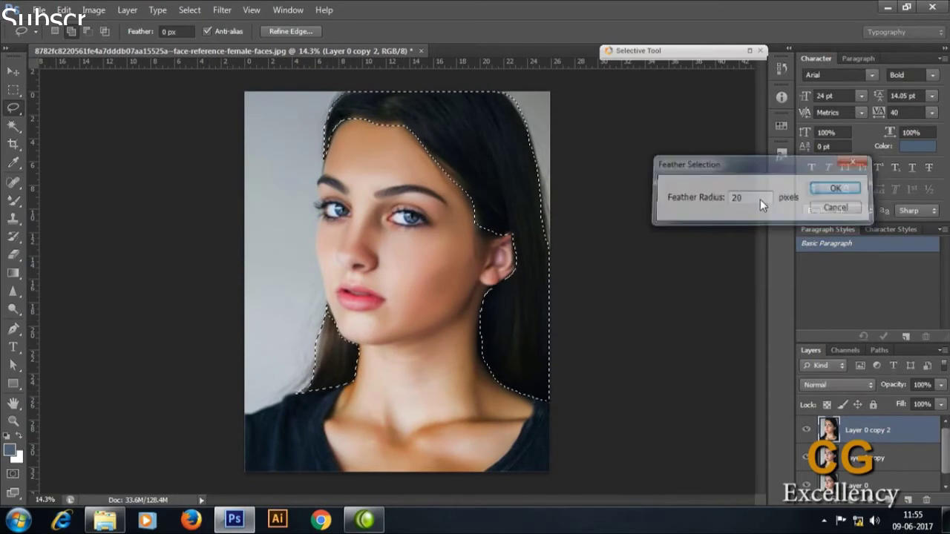
click(835, 188)
click(94, 9)
click(296, 142)
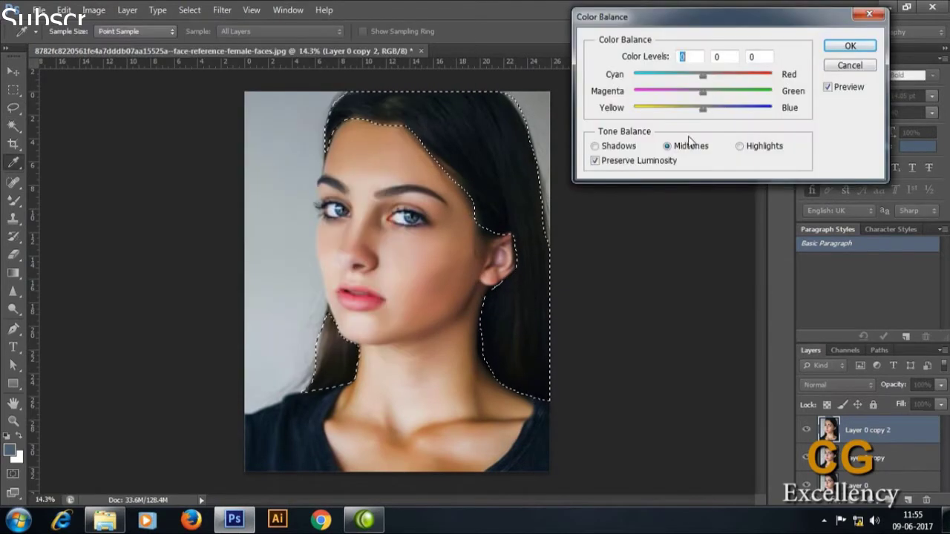
mouse_move(703, 76)
mouse_down()
mouse_move(730, 77)
mouse_move(720, 76)
mouse_up()
mouse_move(702, 109)
mouse_down()
mouse_move(693, 108)
mouse_move(698, 94)
mouse_move(723, 78)
mouse_up()
click(687, 93)
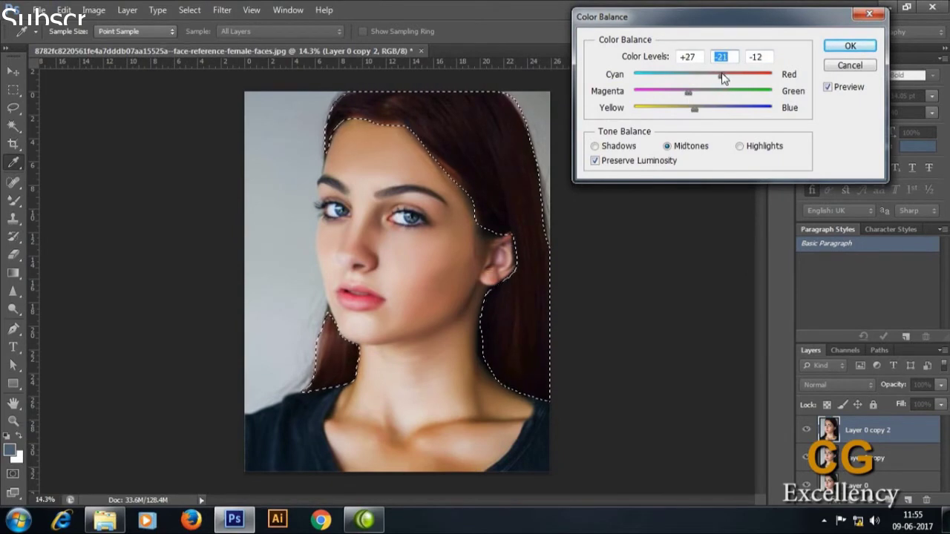
Feather the selection to 40 px and tint the hair with Color Balance +63, −10, −8
right_click(454, 150)
click(524, 156)
text(40)
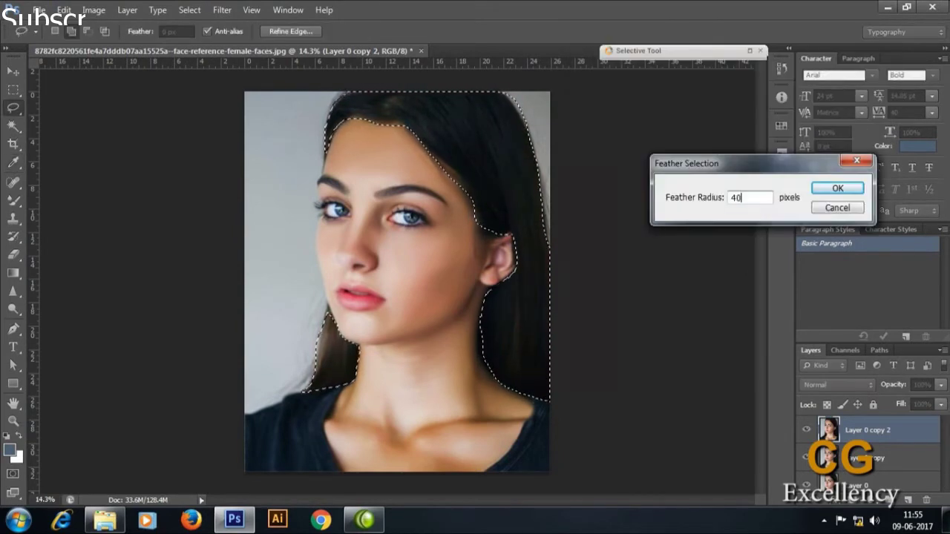
key(Return)
click(94, 10)
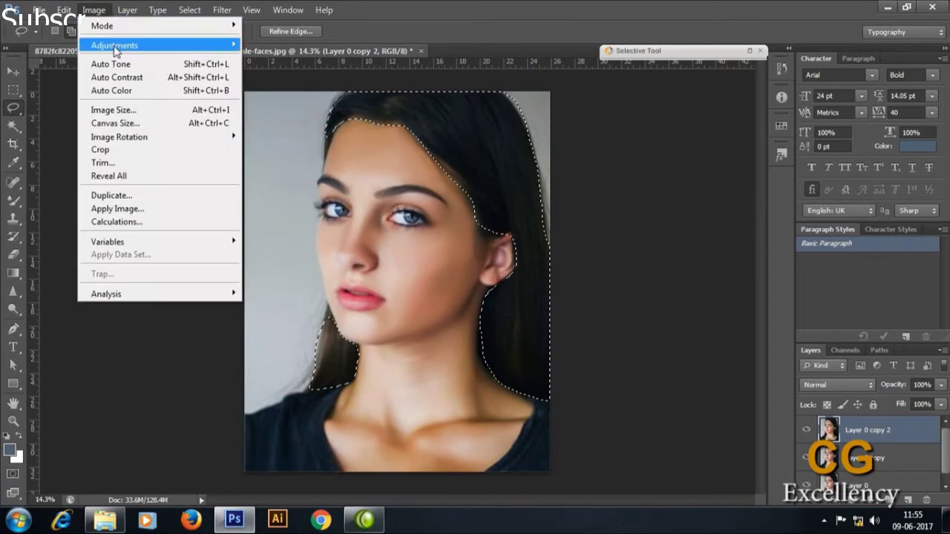
click(304, 124)
mouse_move(701, 77)
mouse_down()
mouse_move(709, 78)
mouse_move(692, 93)
mouse_move(745, 75)
mouse_up()
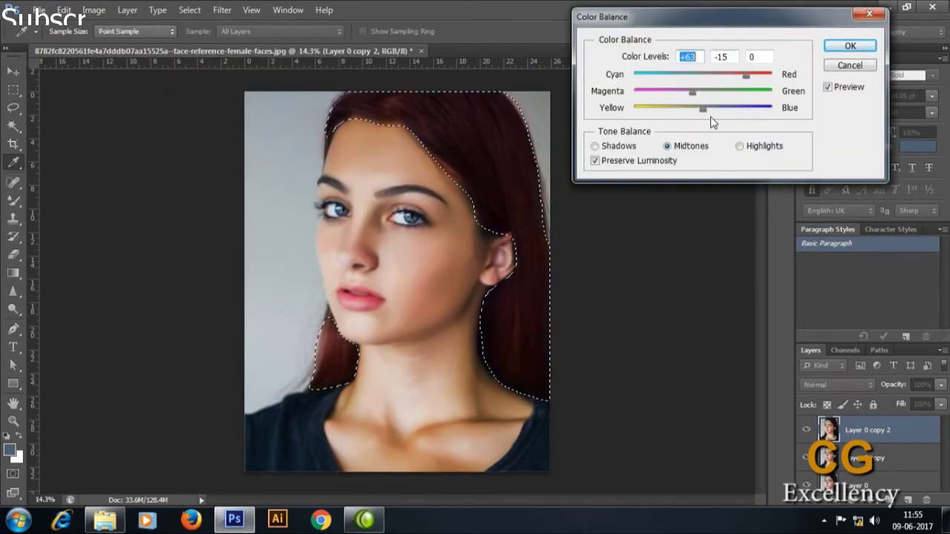
drag(680, 112, 695, 99)
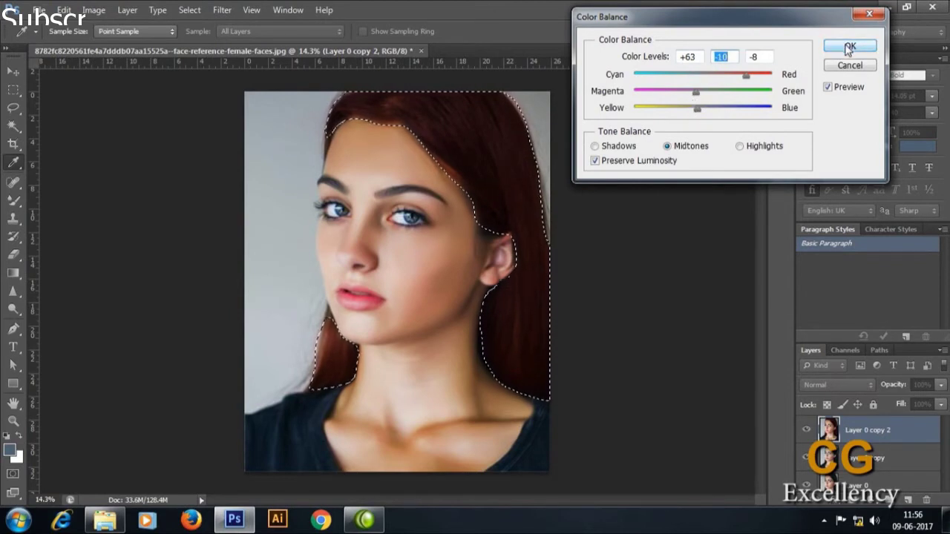
click(848, 47)
key(l)
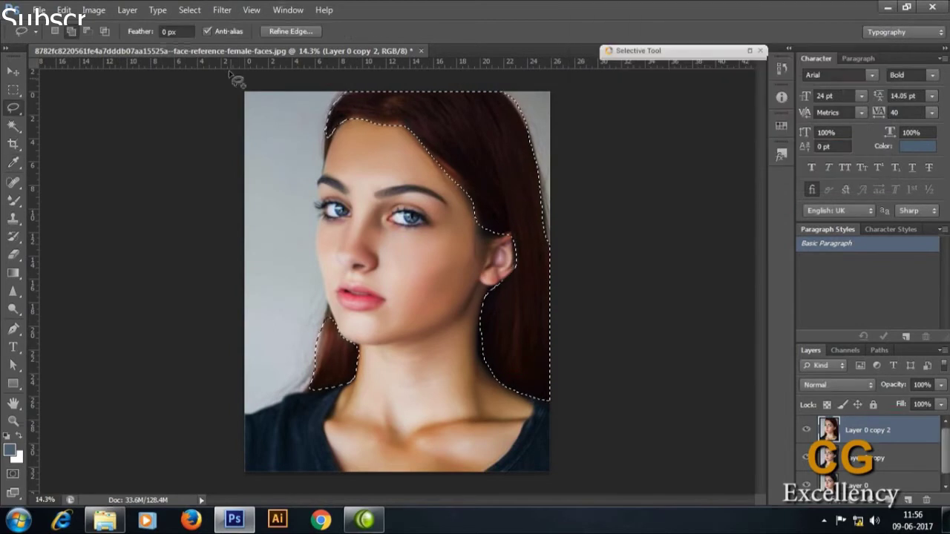
click(93, 9)
click(293, 85)
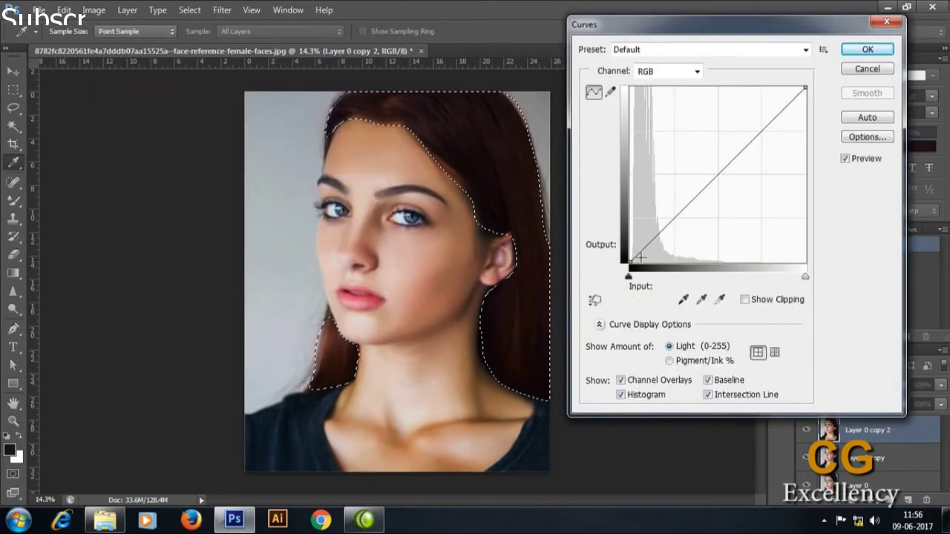
Subtly deepen the auburn hair with a two-point Curves tweak, then deselect
drag(639, 257, 644, 239)
mouse_move(733, 144)
mouse_down()
mouse_move(747, 146)
mouse_move(758, 172)
mouse_move(756, 163)
mouse_up()
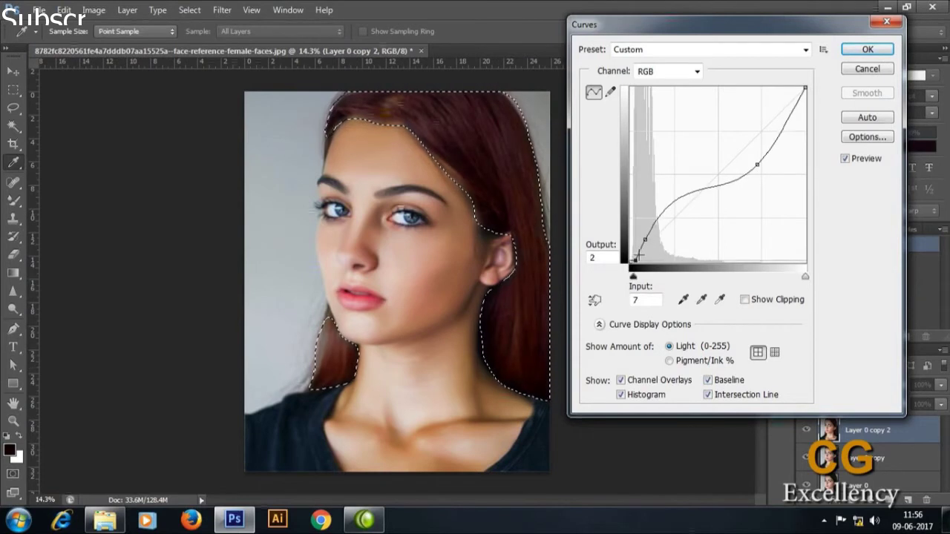
drag(756, 164, 756, 145)
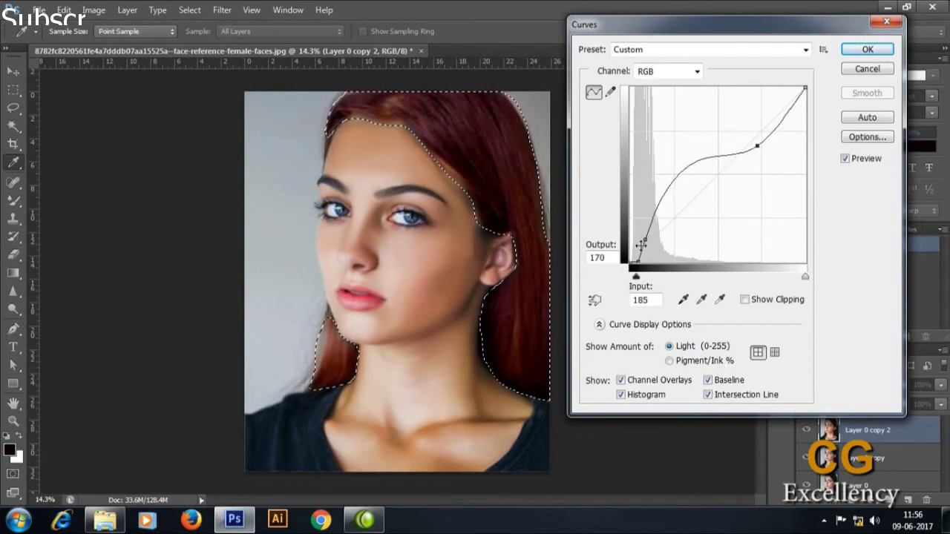
mouse_move(641, 245)
mouse_down()
mouse_move(658, 231)
mouse_move(635, 262)
mouse_up()
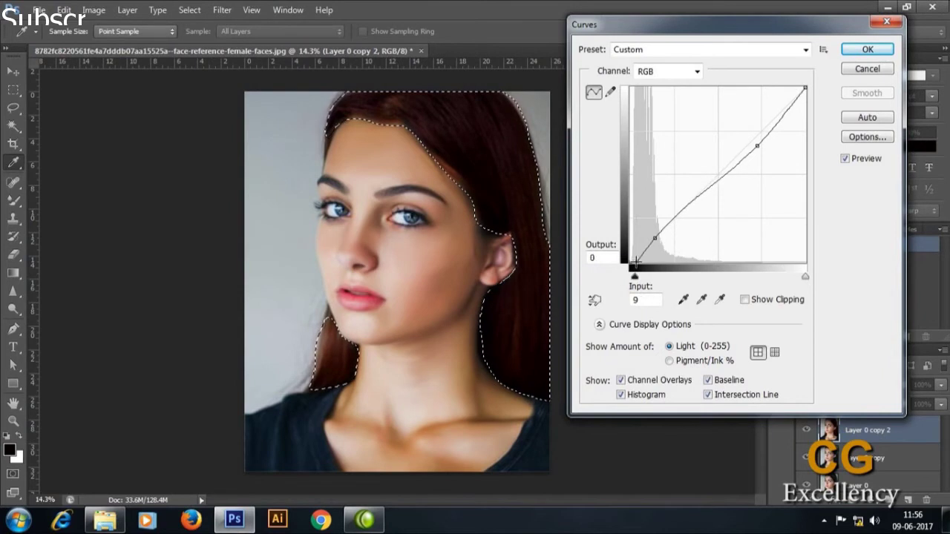
click(867, 50)
key(ctrl+d)
Zoom and scroll around the portrait to review the recoloured hair
key(ctrl+minus)
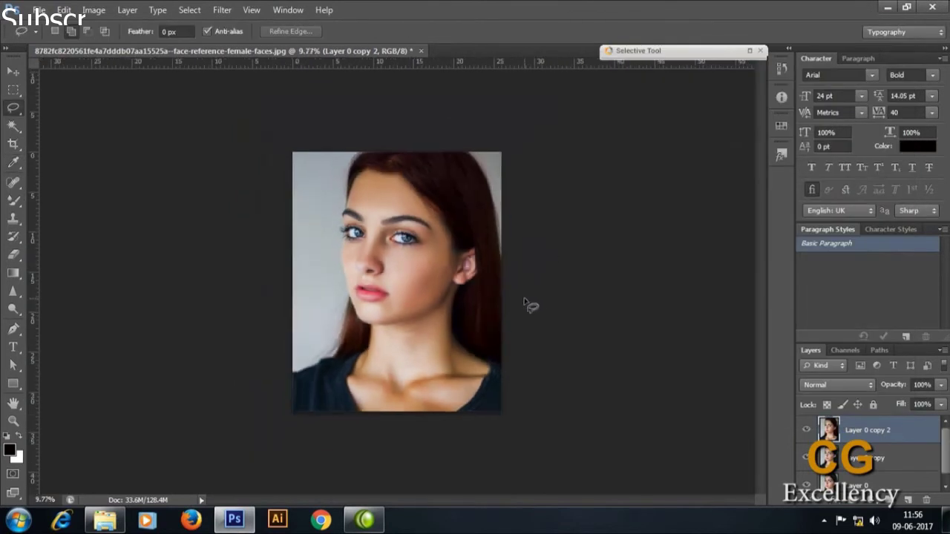
key(ctrl+plus)
key(ctrl+minus)
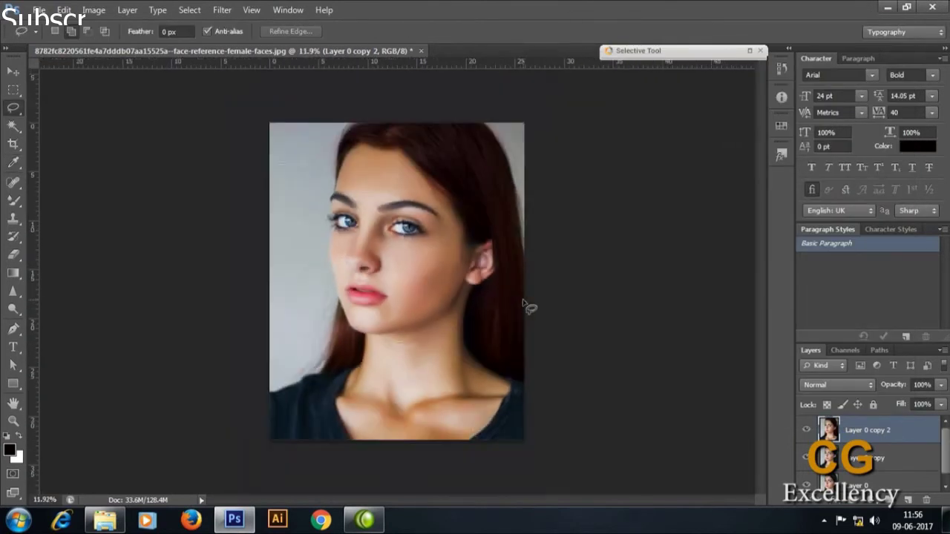
scroll(423, 247, up, 3)
scroll(424, 247, down, 1)
scroll(424, 247, down, 1)
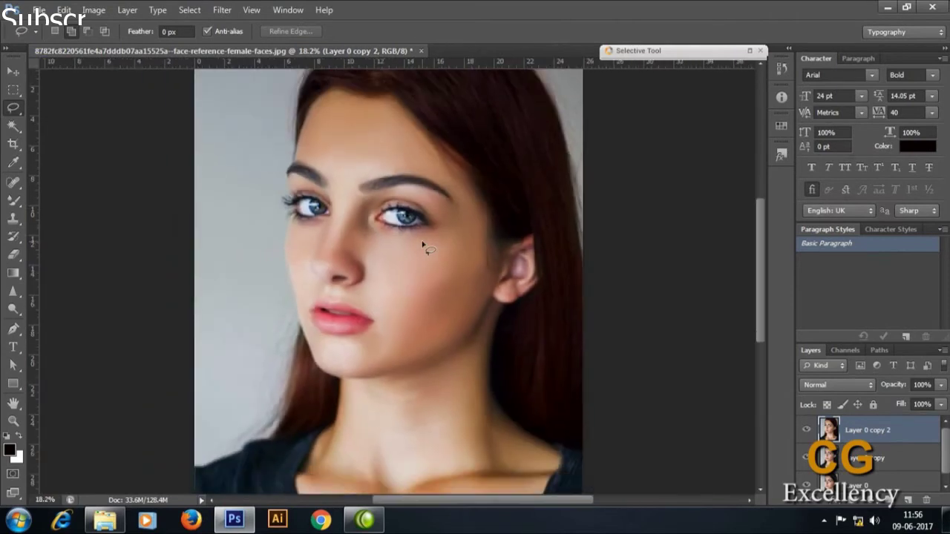
scroll(426, 249, up, 2)
scroll(431, 250, down, 2)
scroll(432, 252, up, 4)
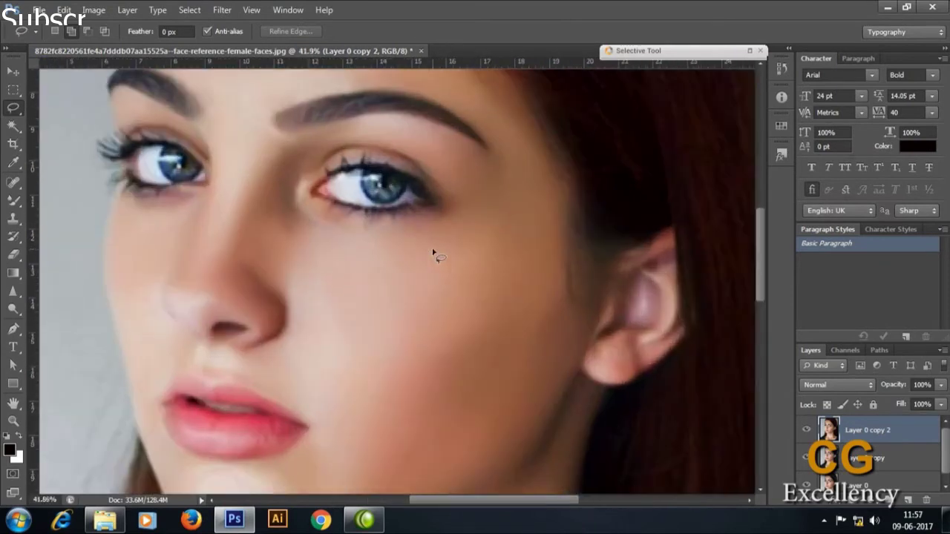
Trace a closed Pen path along the right eye's upper eyelid and refine its anchors
click(13, 328)
click(69, 326)
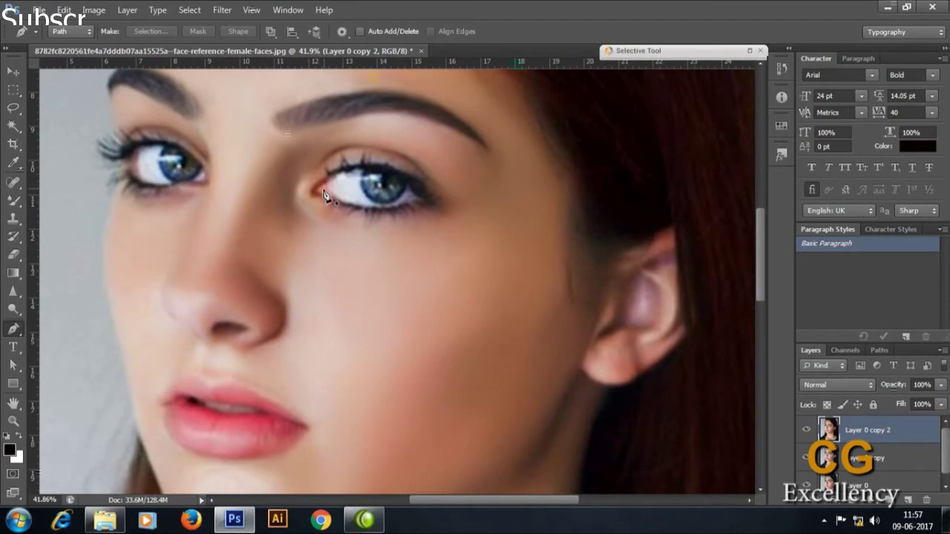
click(315, 193)
drag(434, 209, 483, 262)
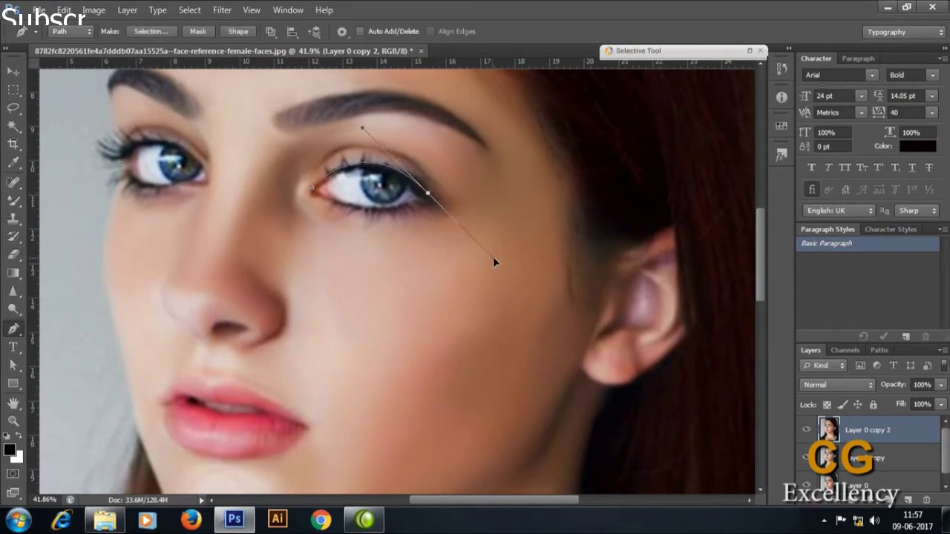
drag(483, 261, 483, 260)
alt+click(429, 196)
click(447, 203)
click(315, 191)
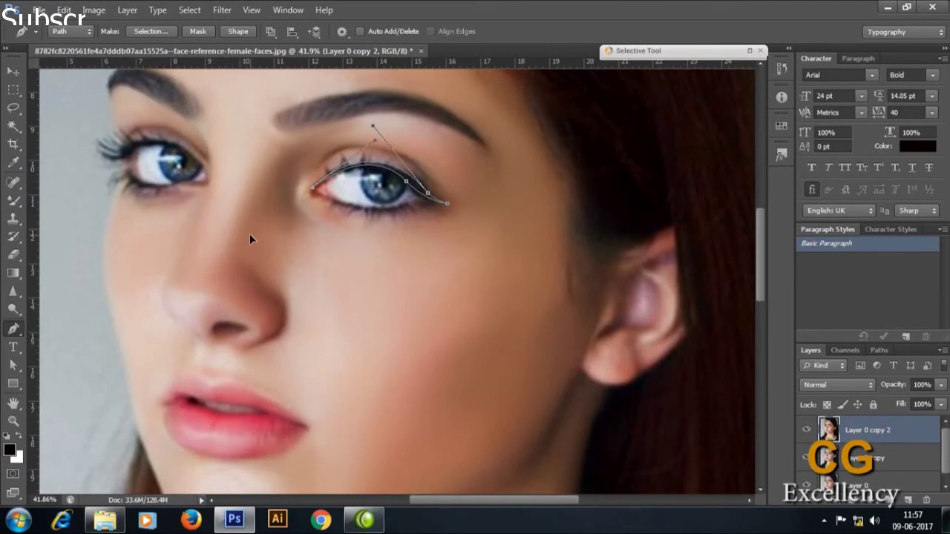
drag(13, 364, 78, 376)
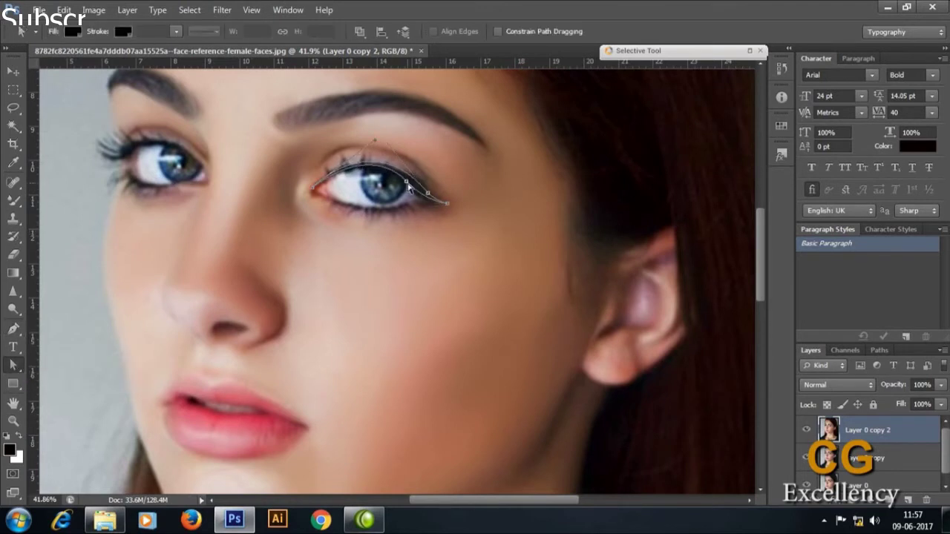
drag(408, 184, 411, 182)
drag(438, 211, 427, 191)
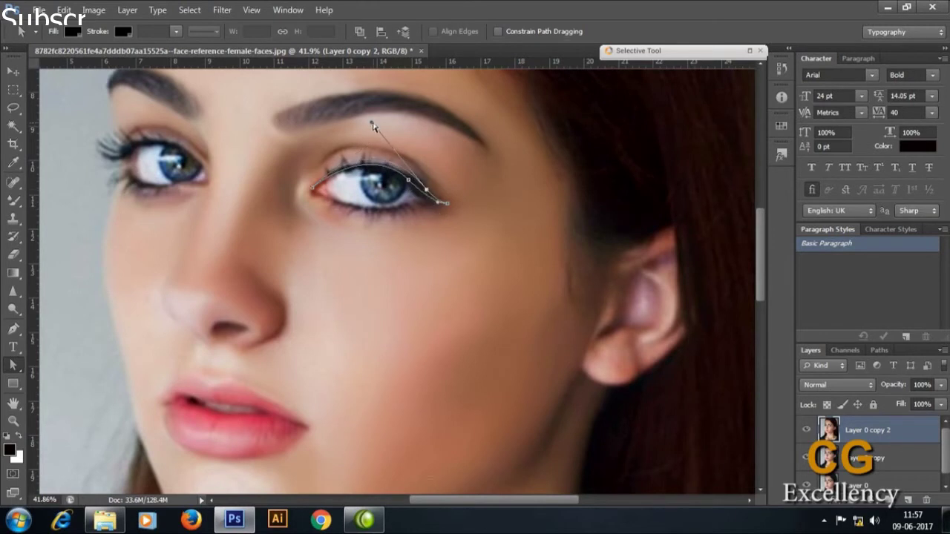
Trace the other upper eyelid, load both paths as a selection, and add a new empty layer
click(13, 328)
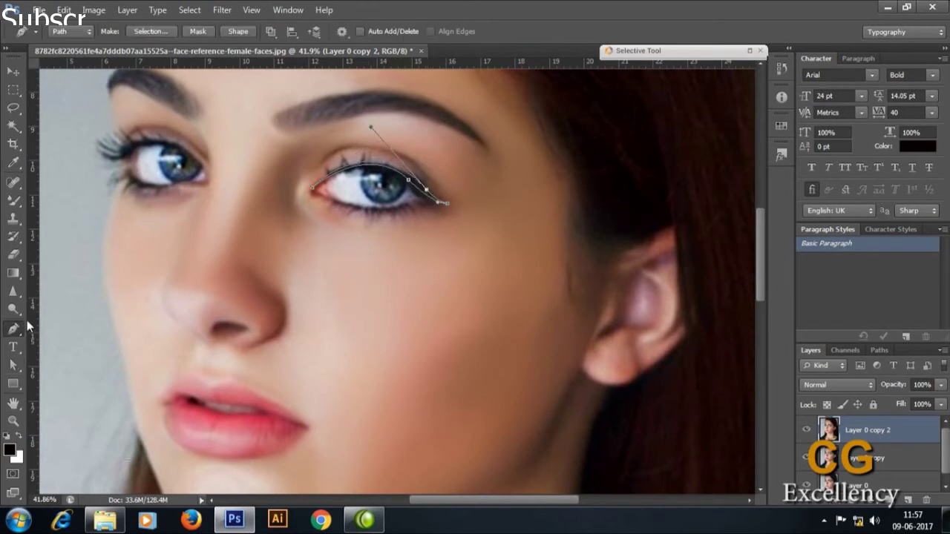
key(Escape)
alt+click(120, 154)
drag(208, 172, 258, 227)
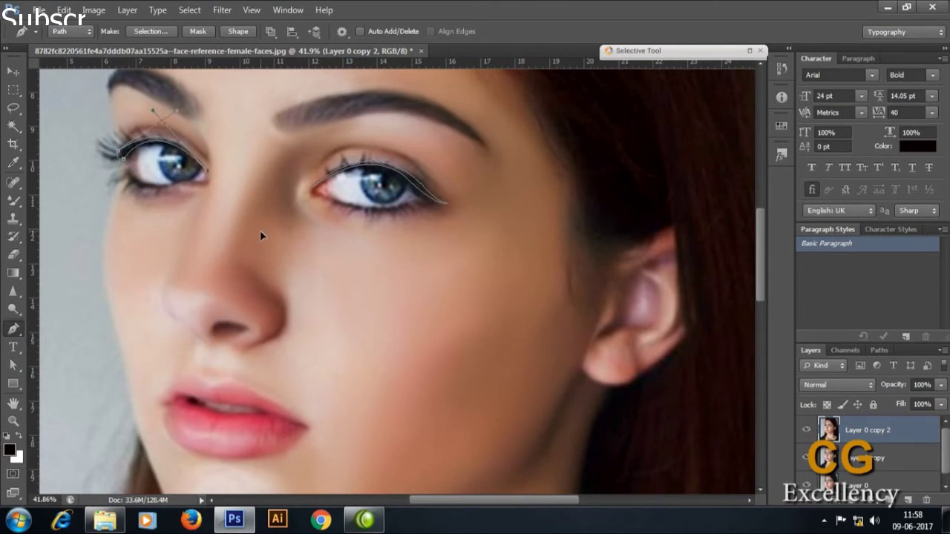
ctrl+click(260, 231)
key(ctrl+Return)
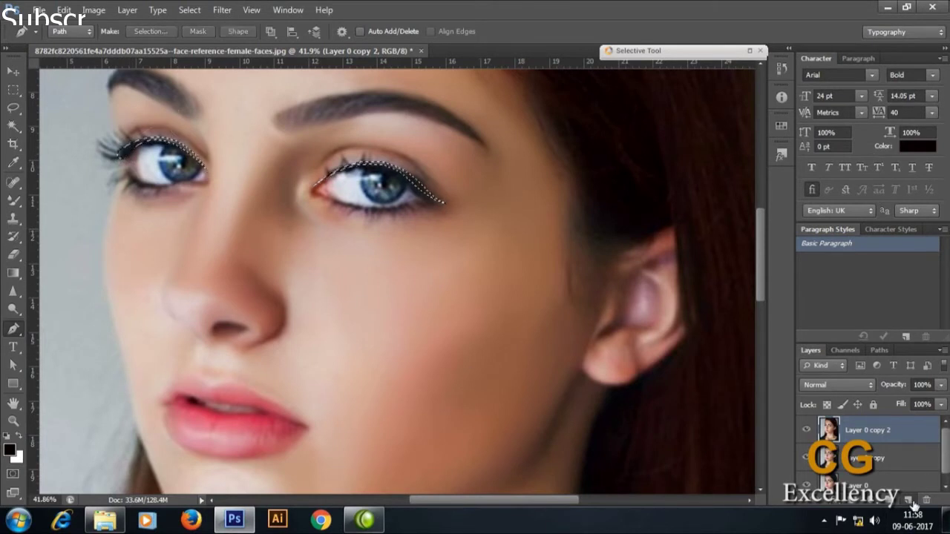
click(911, 499)
key(v)
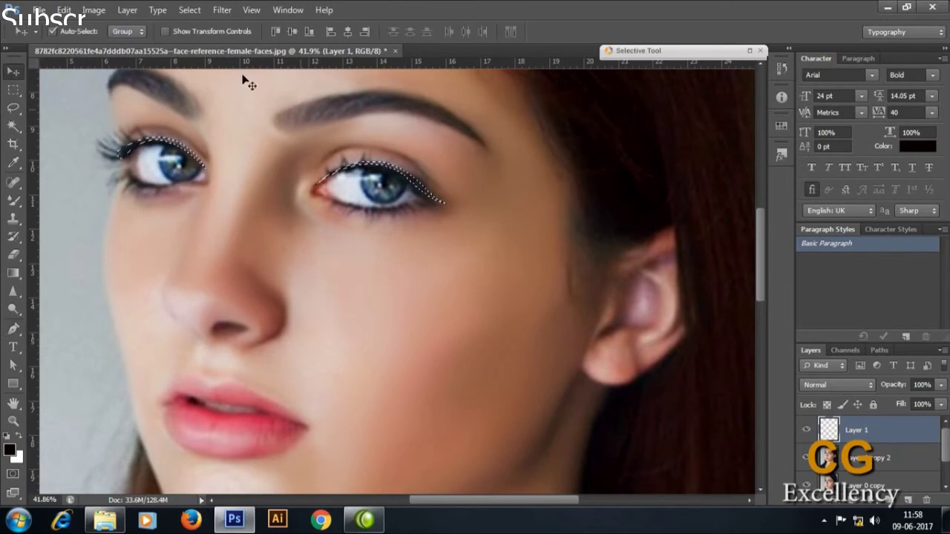
Fill the eyelid selection on Layer 1 with dark colour, then deselect
click(93, 10)
click(883, 458)
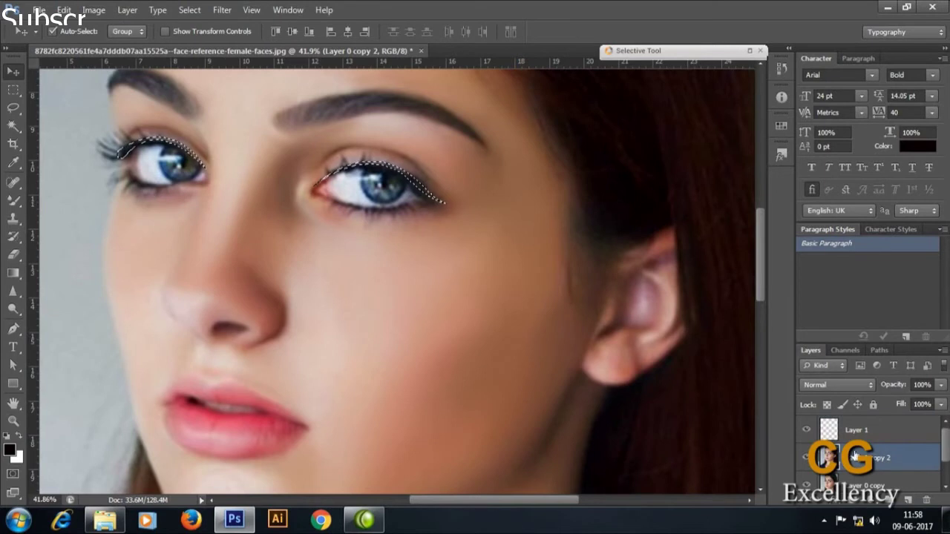
click(882, 432)
key(alt+BackSpace)
key(ctrl+d)
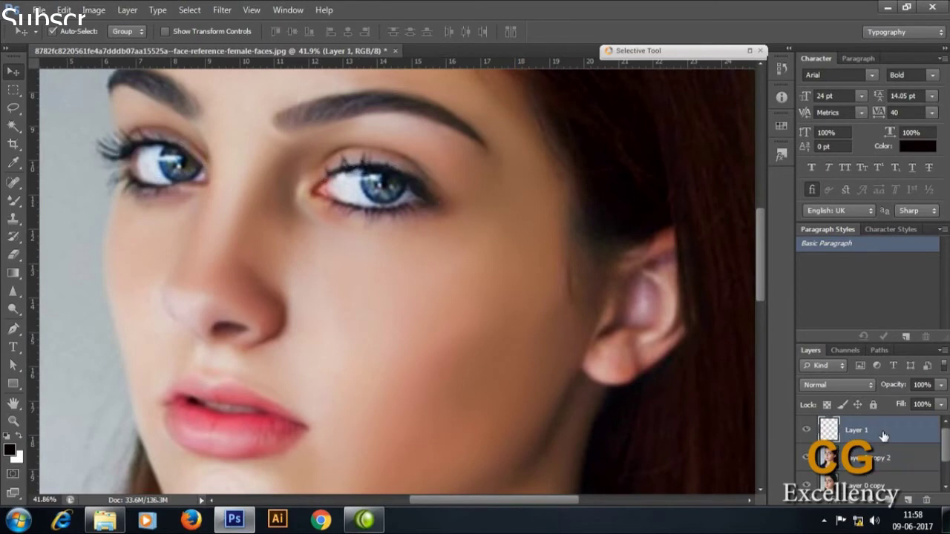
Adjust the eyeliner layer's midtones with Levels
click(94, 9)
mouse_move(114, 45)
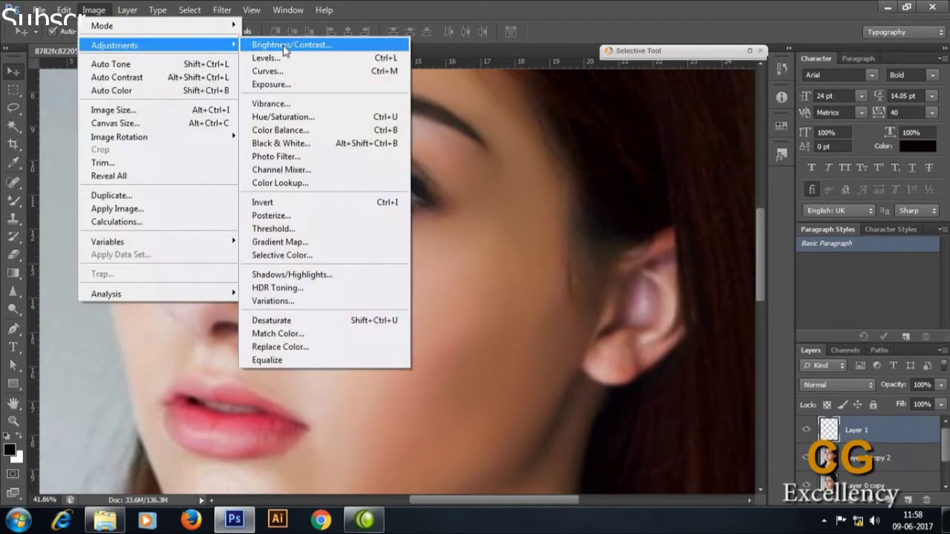
click(265, 58)
drag(707, 195, 752, 196)
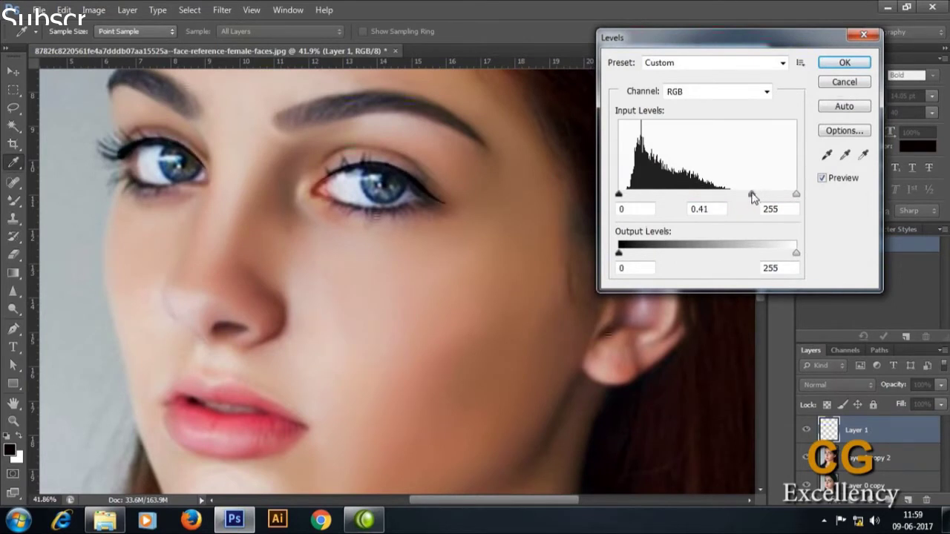
click(843, 63)
Apply Smart Blur to the eyeliner with the threshold raised to 38.8
click(220, 11)
mouse_move(228, 150)
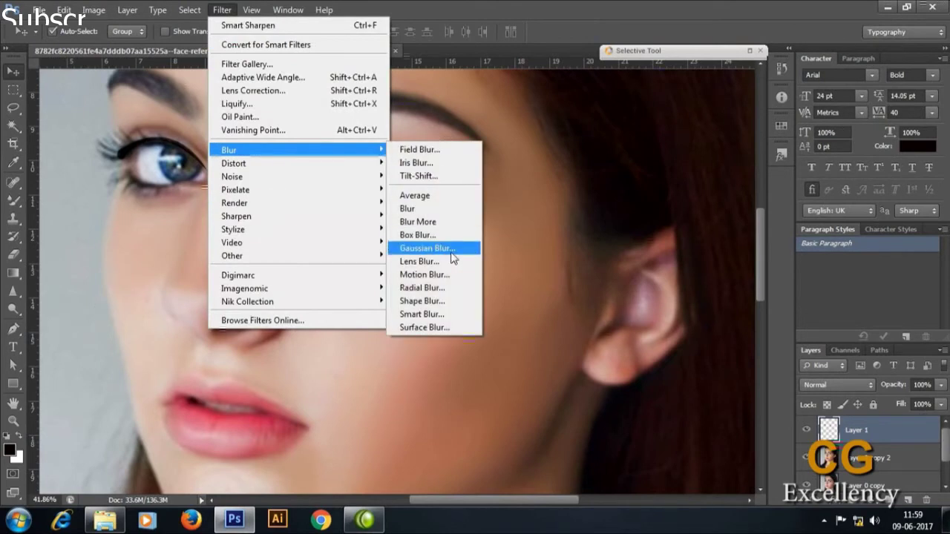
click(442, 315)
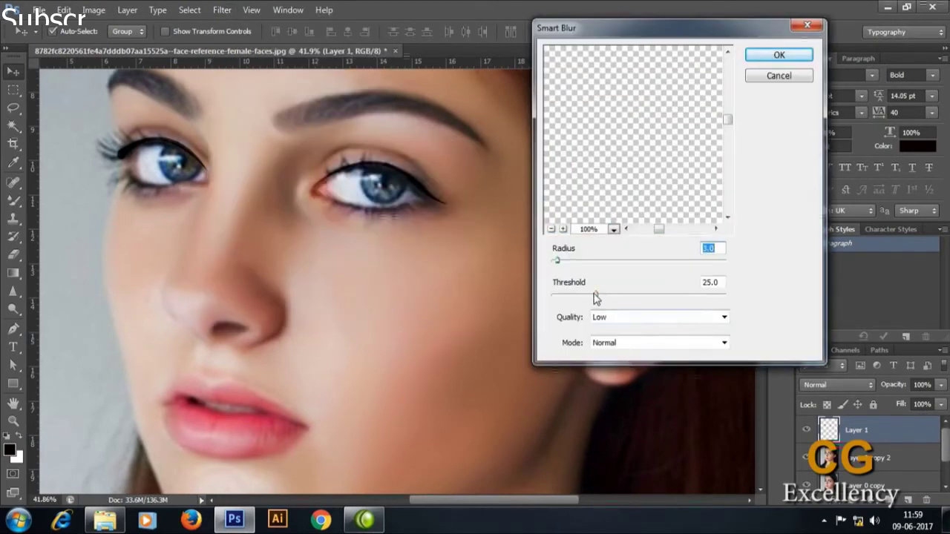
drag(594, 296, 621, 296)
drag(564, 265, 619, 262)
click(778, 54)
Soften the eyeliner with a 4.3-pixel Gaussian Blur
click(220, 10)
click(427, 248)
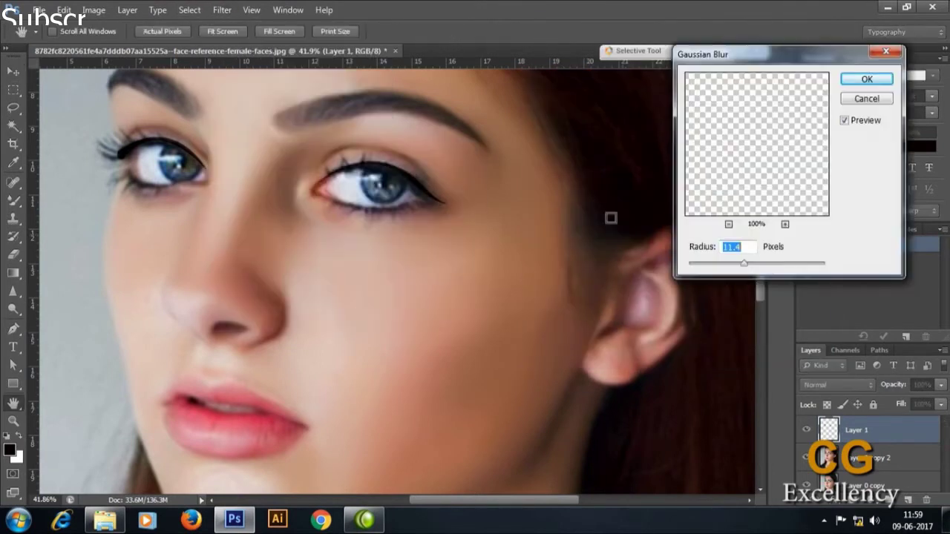
drag(739, 266, 721, 267)
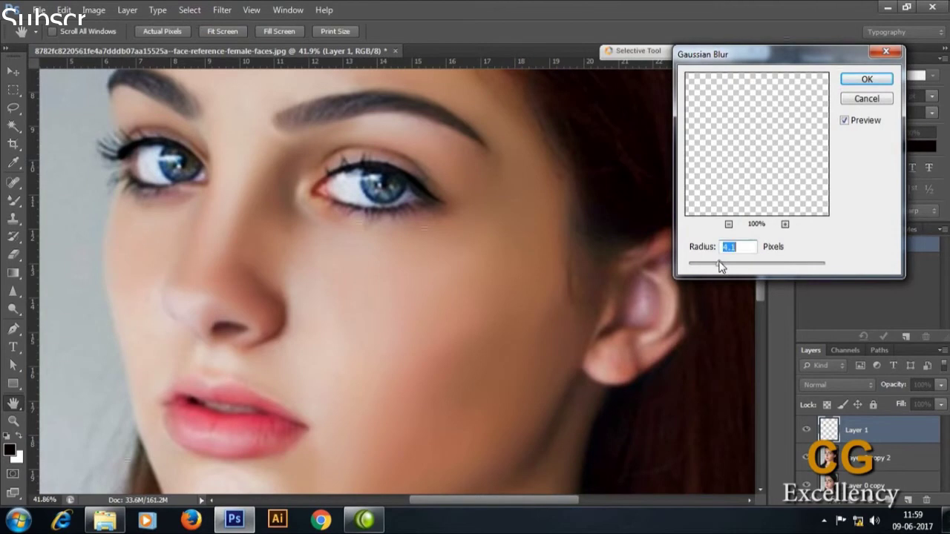
click(866, 78)
key(v)
scroll(397, 247, down, 2)
Set Layer 1 to Soft Light after trying Linear Light, at 84% opacity
scroll(509, 270, down, 3)
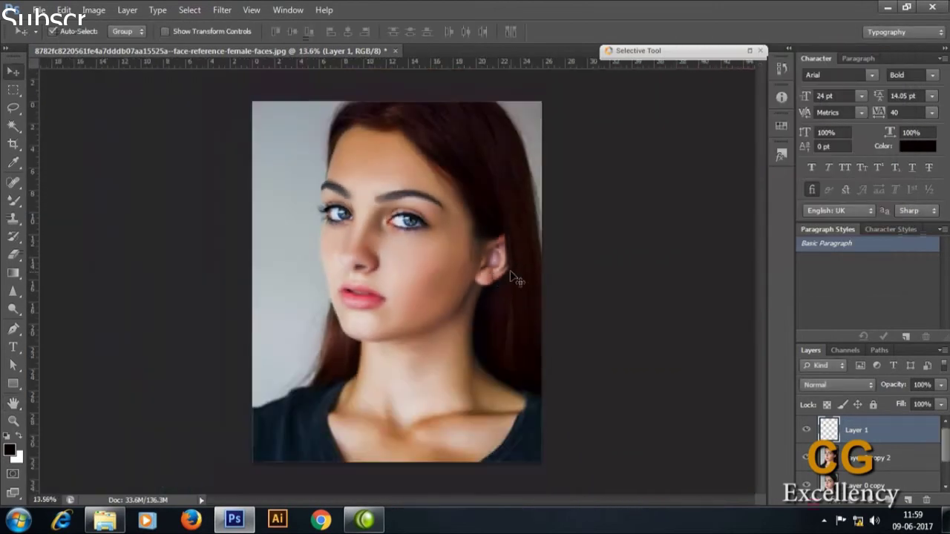
scroll(497, 276, up, 2)
click(862, 384)
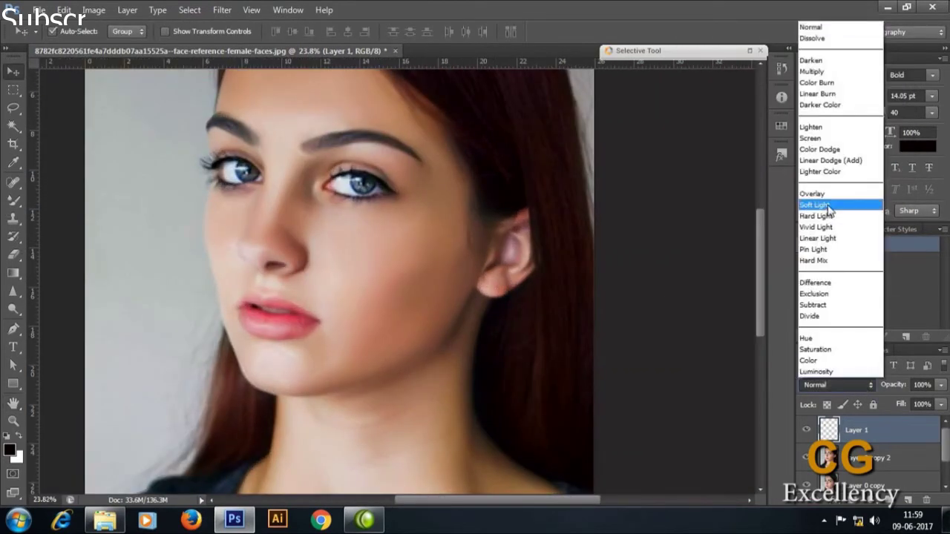
click(828, 205)
click(860, 385)
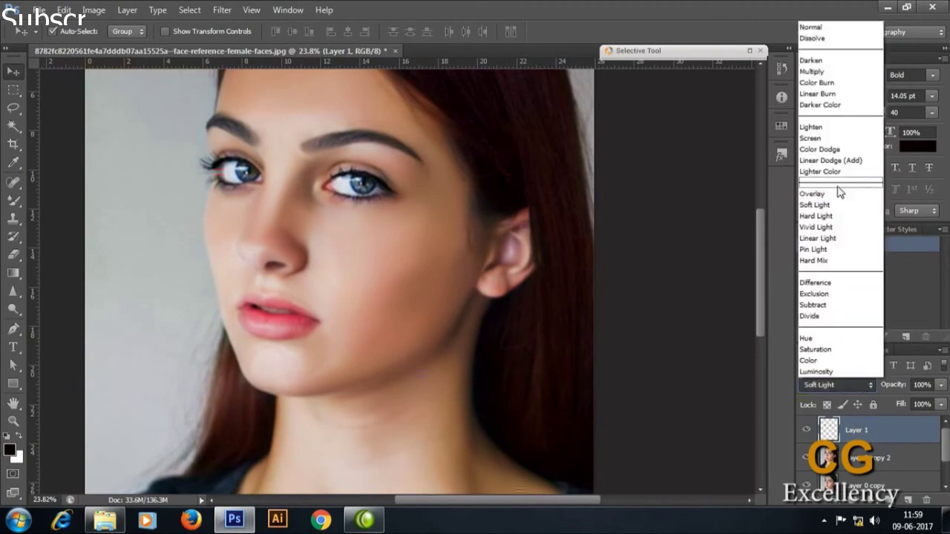
click(834, 242)
click(862, 384)
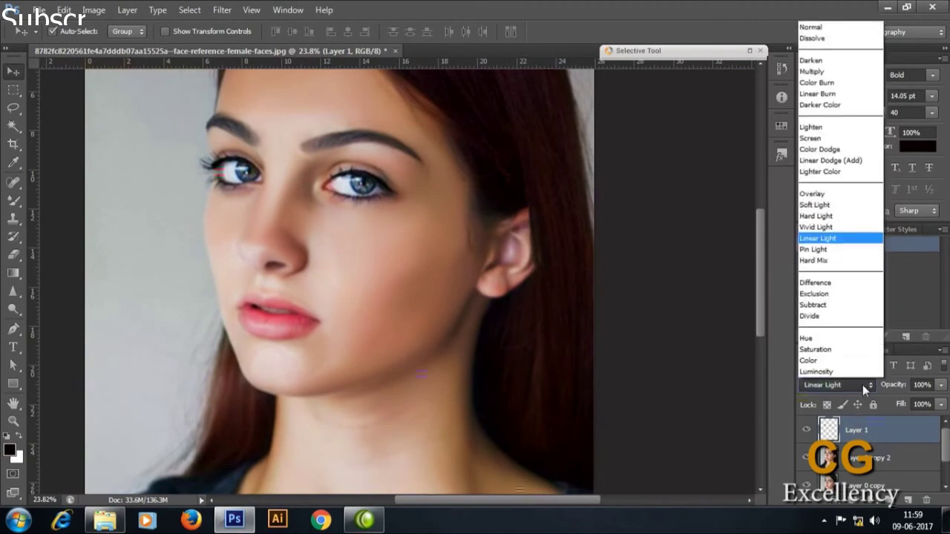
click(830, 207)
click(940, 385)
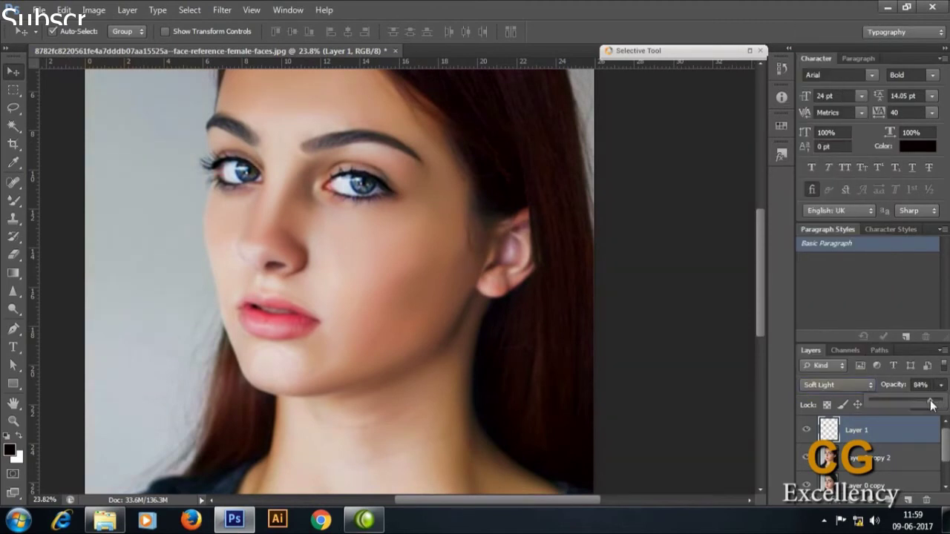
scroll(420, 317, down, 2)
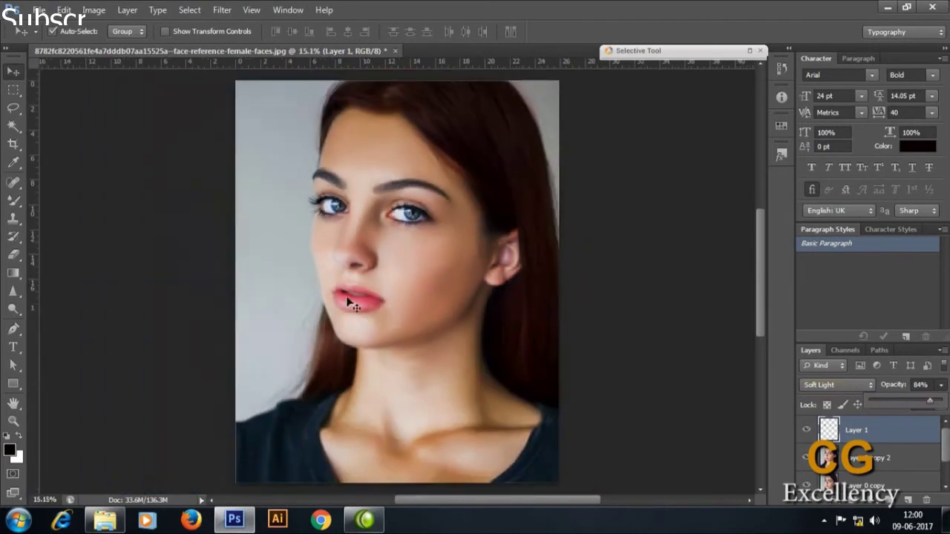
scroll(420, 317, up, 1)
scroll(420, 317, down, 3)
scroll(454, 324, up, 3)
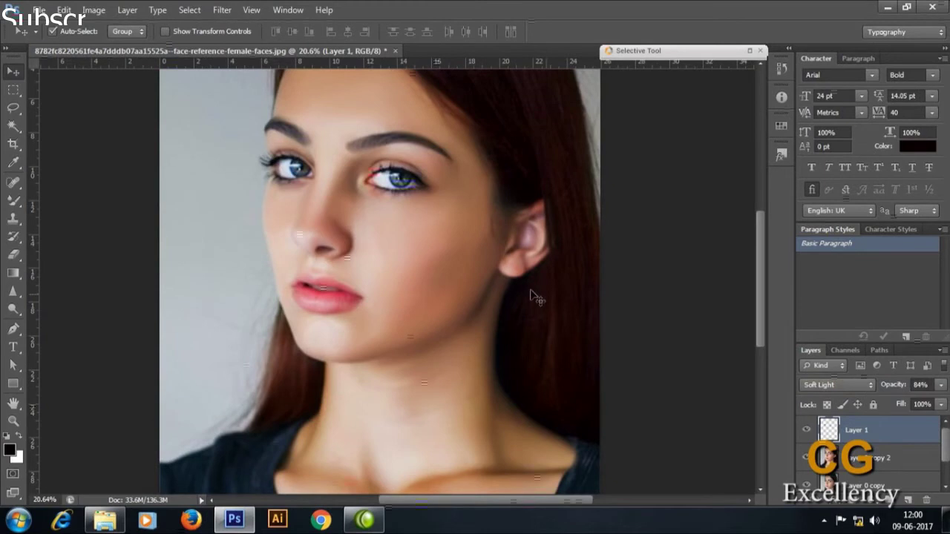
Darken both eyebrows on Layer 0 copy 2 with a size-20 Burn brush
click(14, 310)
click(71, 319)
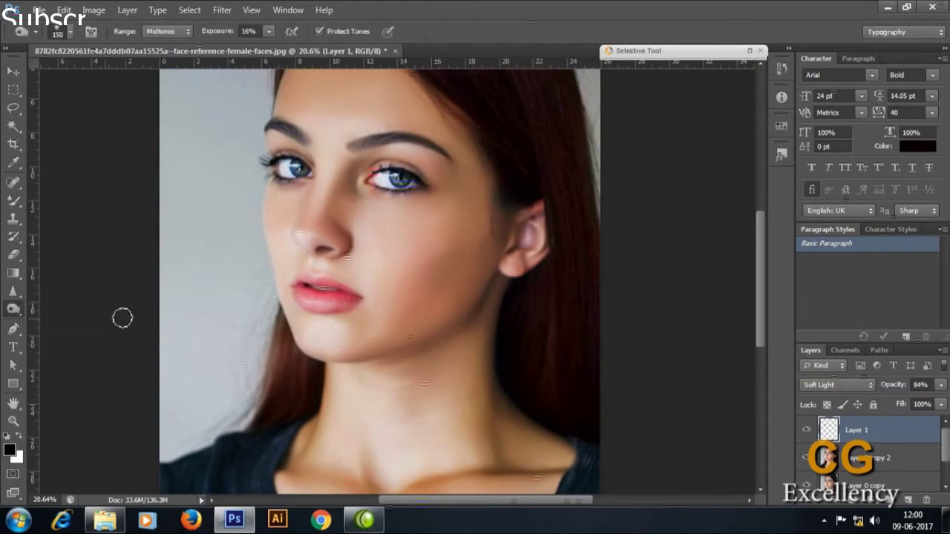
scroll(382, 180, up, 2)
scroll(416, 208, up, 2)
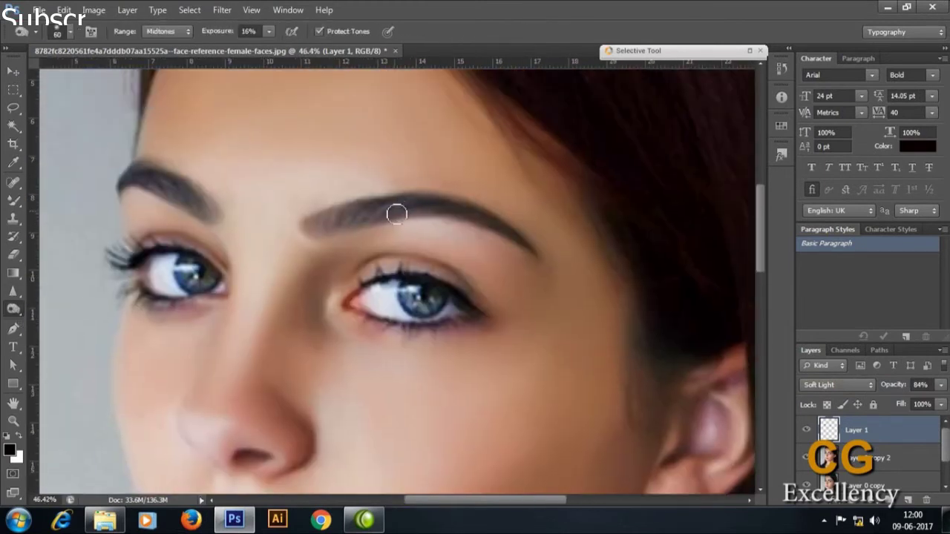
key(bracketleft)
key(bracketleft)
key(bracketleft)
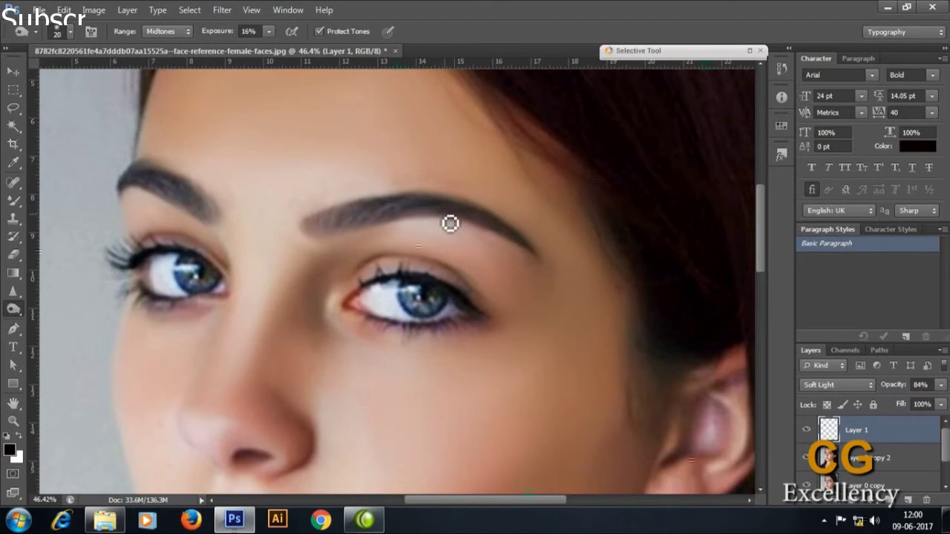
click(831, 456)
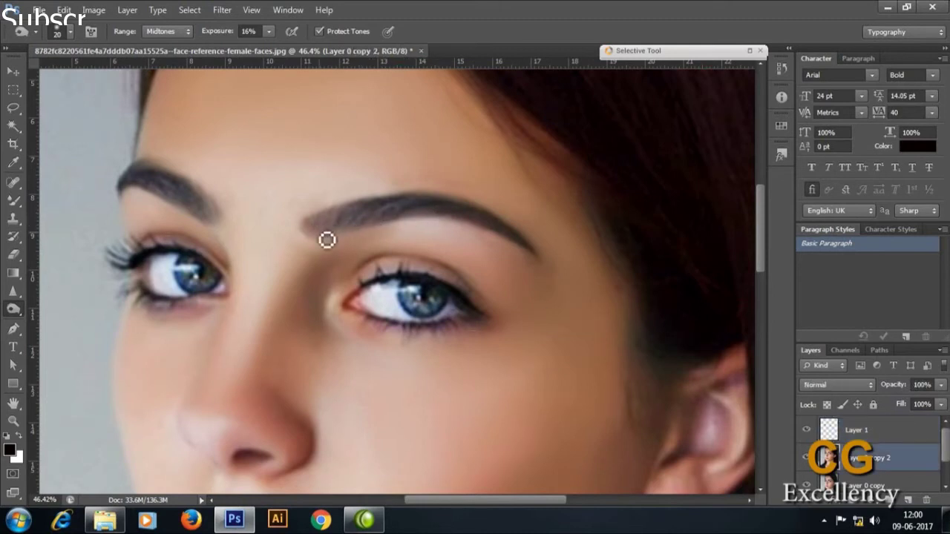
mouse_move(348, 220)
mouse_down()
mouse_move(439, 218)
mouse_move(411, 210)
mouse_up()
mouse_move(152, 188)
mouse_down()
mouse_move(178, 193)
mouse_move(180, 204)
mouse_move(148, 182)
mouse_move(204, 201)
mouse_move(172, 188)
mouse_move(193, 208)
mouse_move(170, 204)
mouse_up()
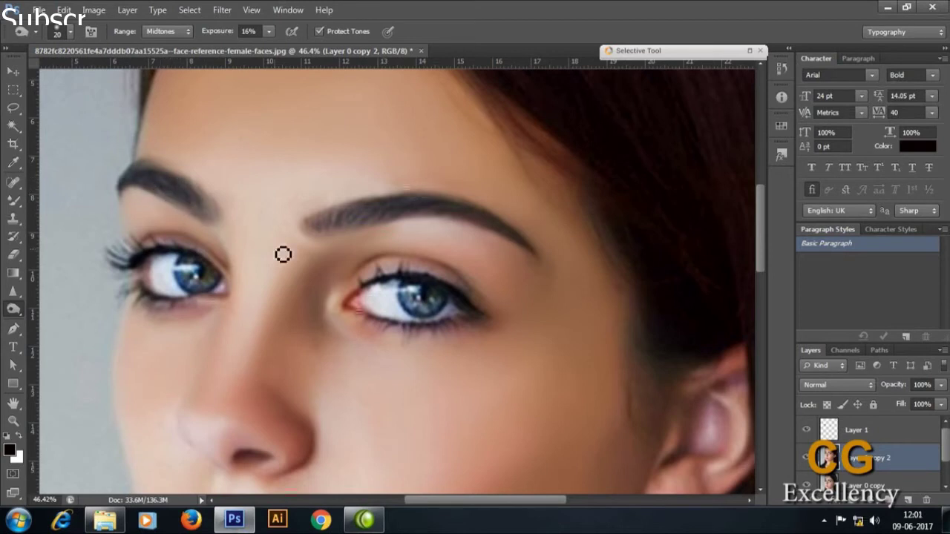
Zoom out and start a Pen path along the upper lip from its corner
key(ctrl+0)
scroll(466, 258, up, 1)
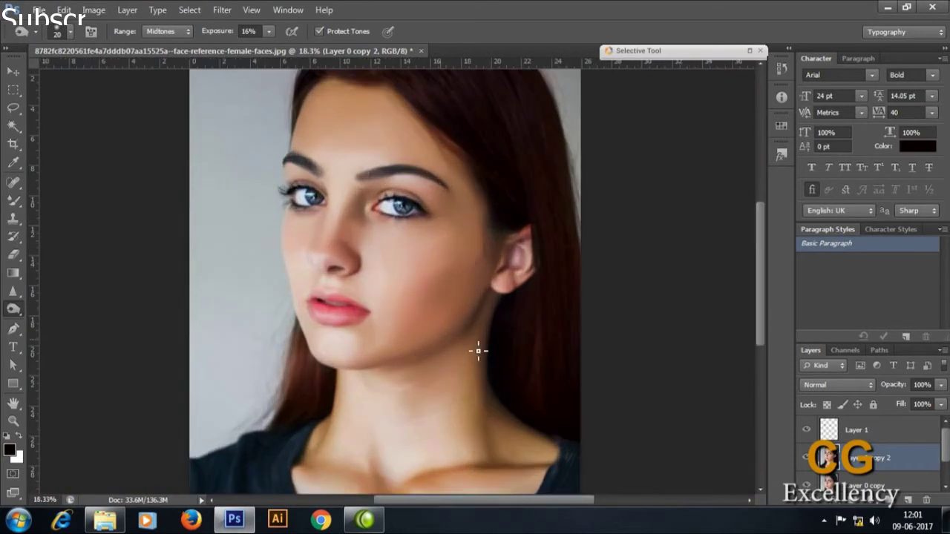
scroll(416, 373, up, 3)
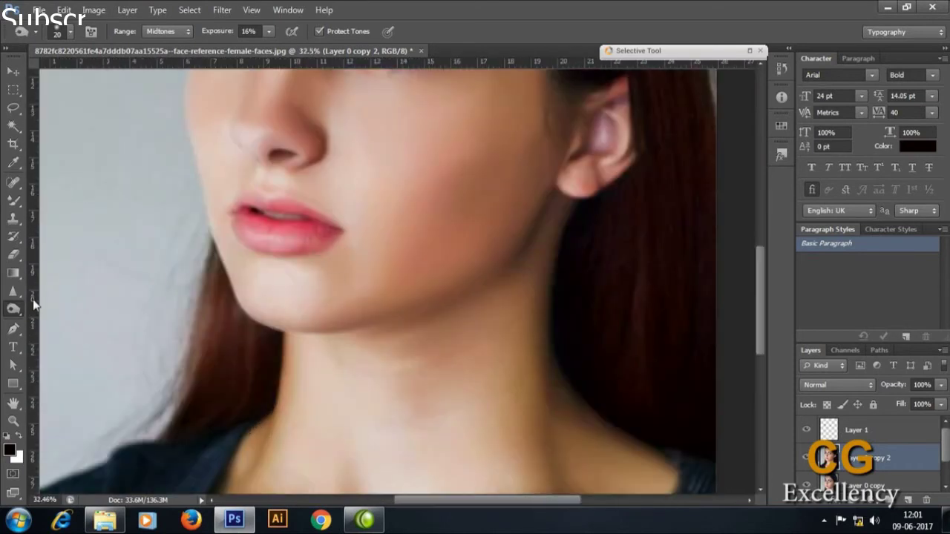
click(13, 328)
click(231, 209)
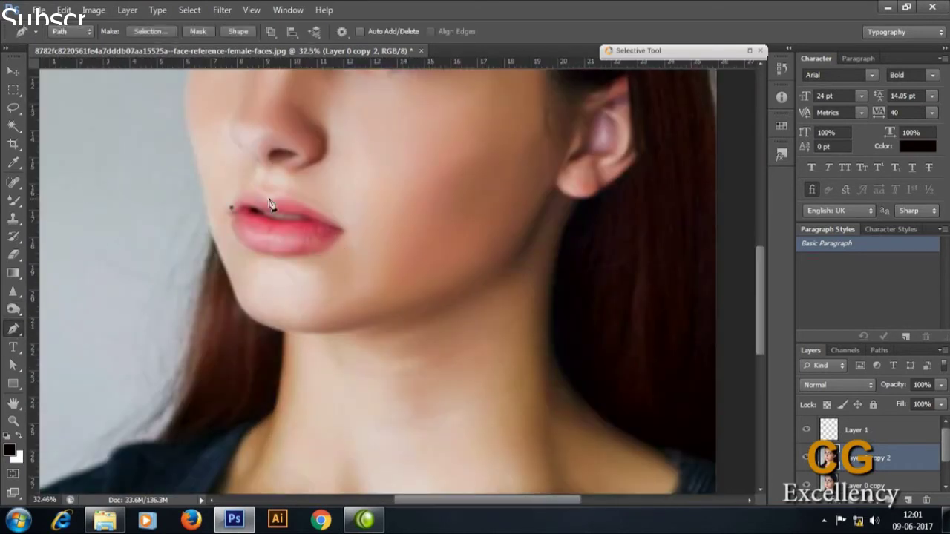
alt+click(265, 194)
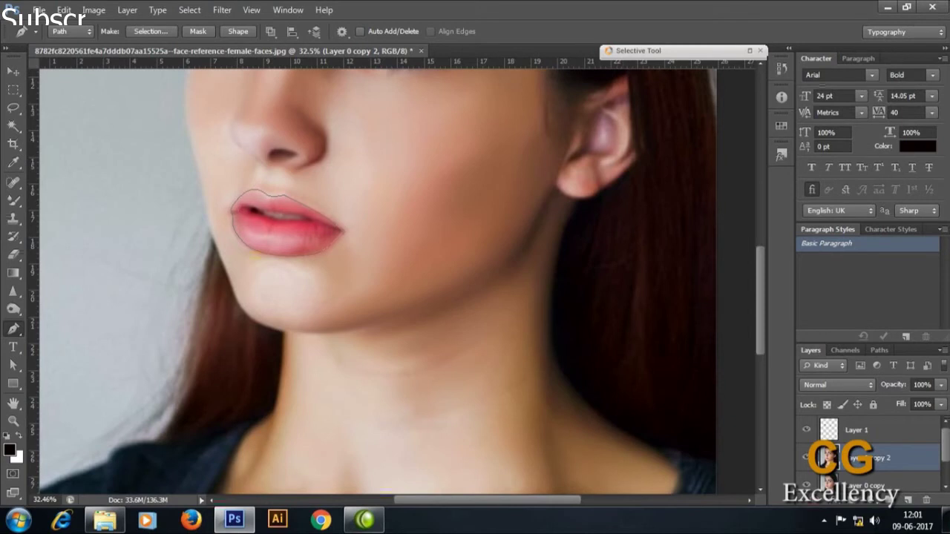
Copy the lips onto Layer 2 and set Color Balance Yellow/Blue to -19
key(ctrl+Return)
key(ctrl+j)
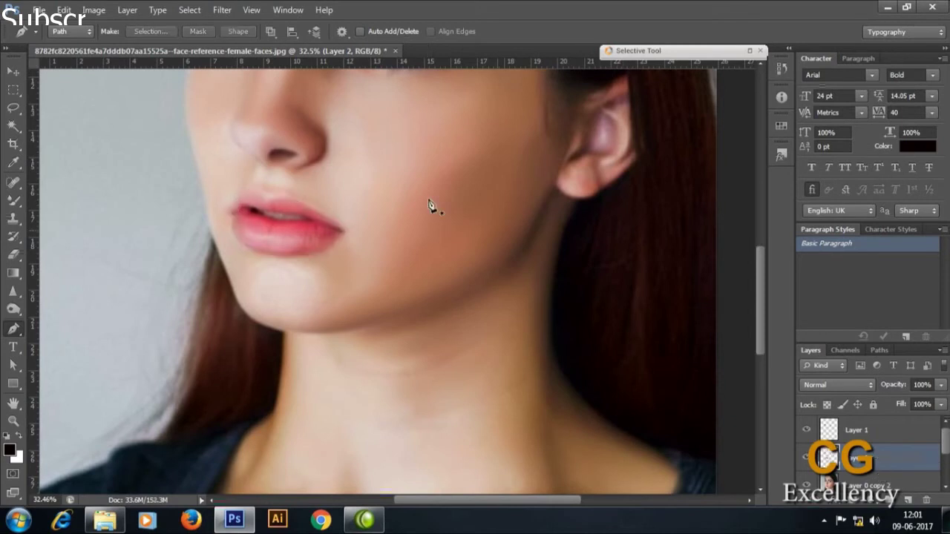
click(93, 10)
click(349, 180)
mouse_move(702, 107)
mouse_down()
mouse_move(690, 110)
mouse_move(688, 96)
mouse_move(677, 95)
mouse_move(702, 92)
mouse_up()
click(690, 111)
click(850, 46)
key(ctrl+0)
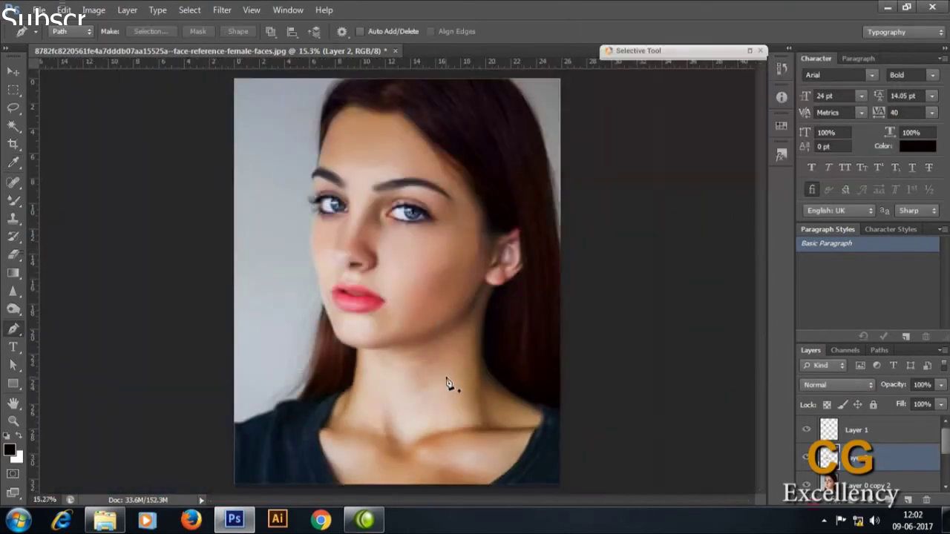
scroll(419, 378, up, 3)
Stroke the lip selection 2 px wide in dark red 852239, sampled from the lips
click(93, 10)
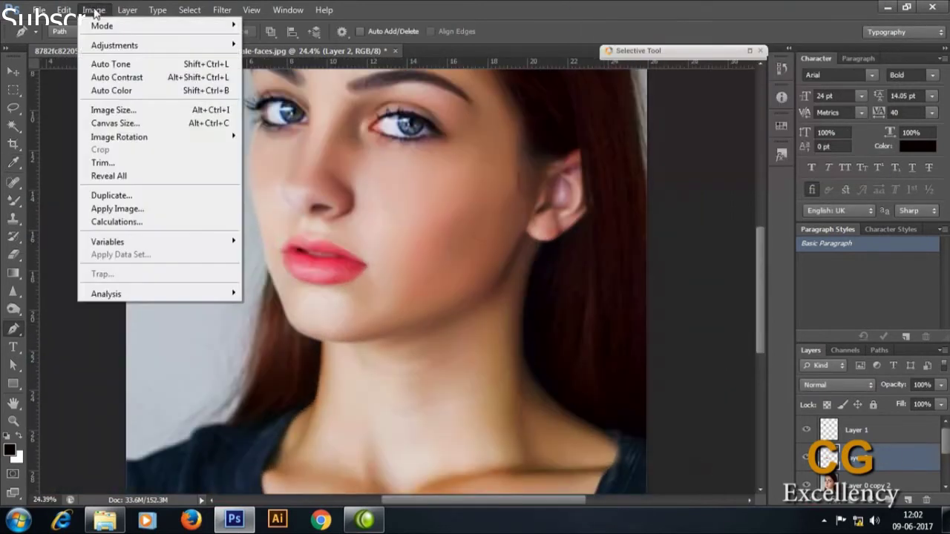
click(104, 207)
click(341, 267)
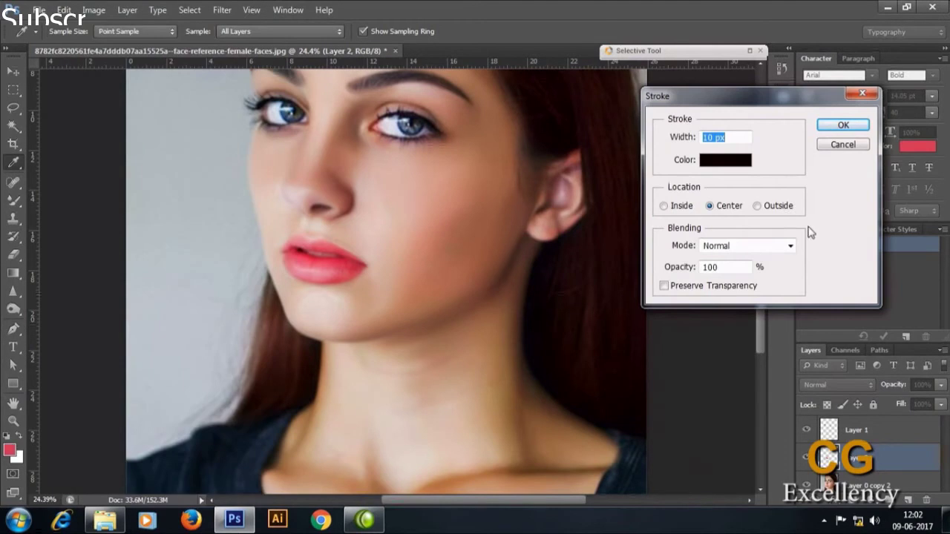
click(711, 163)
click(343, 268)
drag(628, 354, 638, 391)
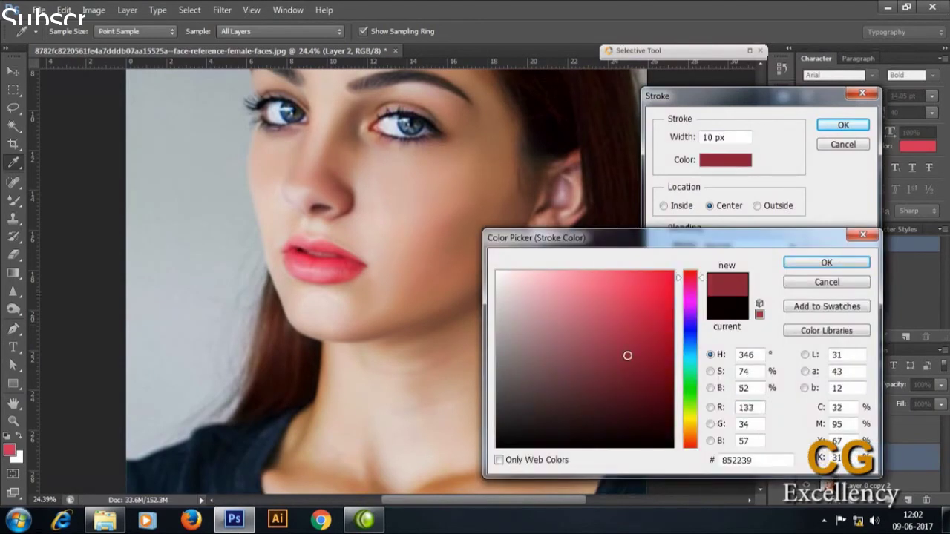
click(828, 265)
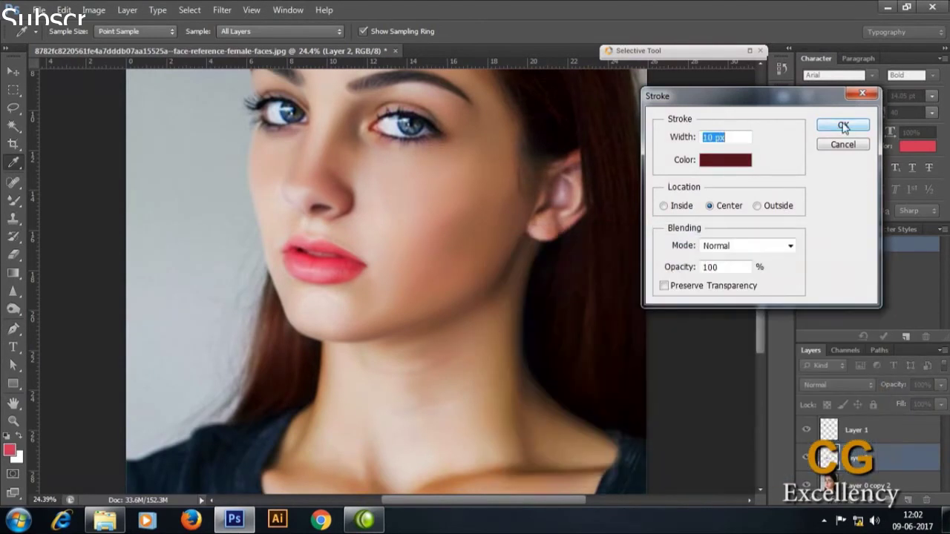
click(710, 140)
text(2)
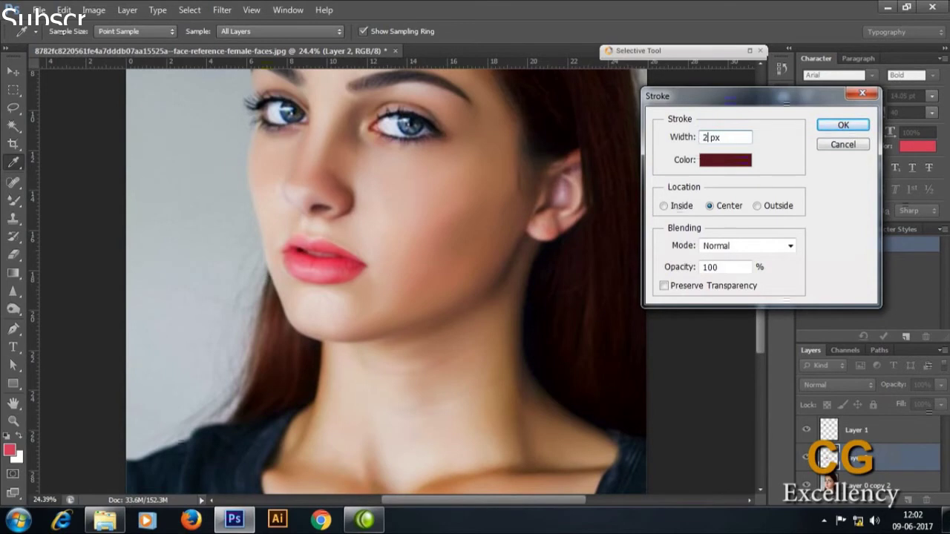
key(Return)
Turn the lip path into a 12-pixel border selection
key(ctrl+Return)
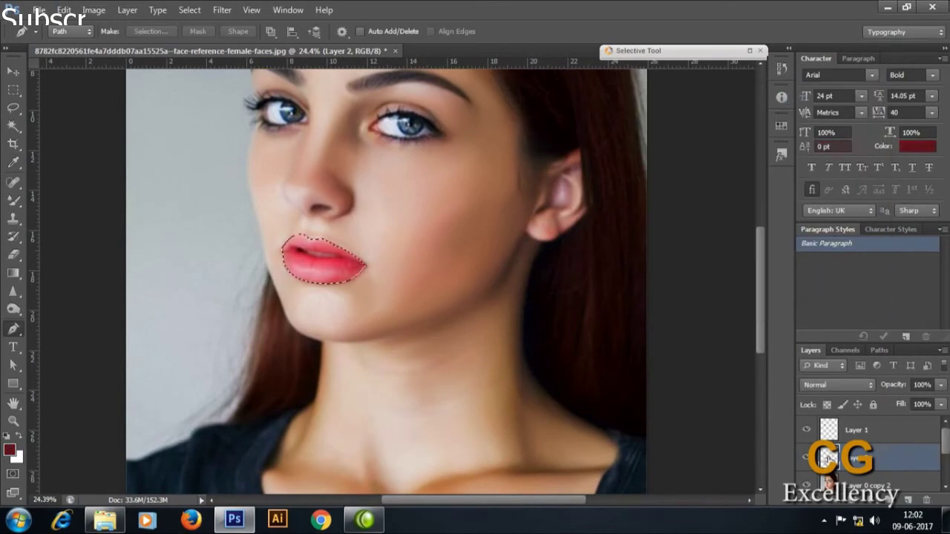
click(189, 10)
click(374, 169)
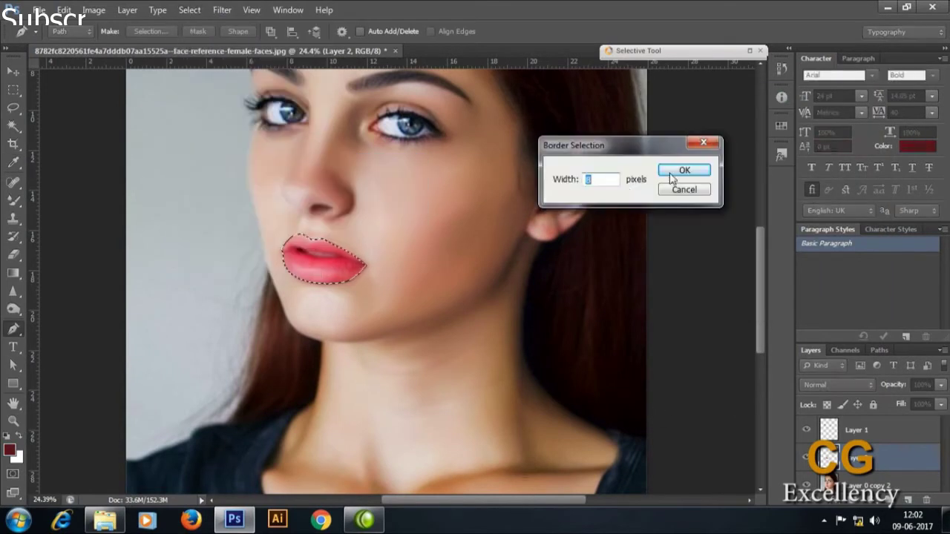
text(12)
click(684, 172)
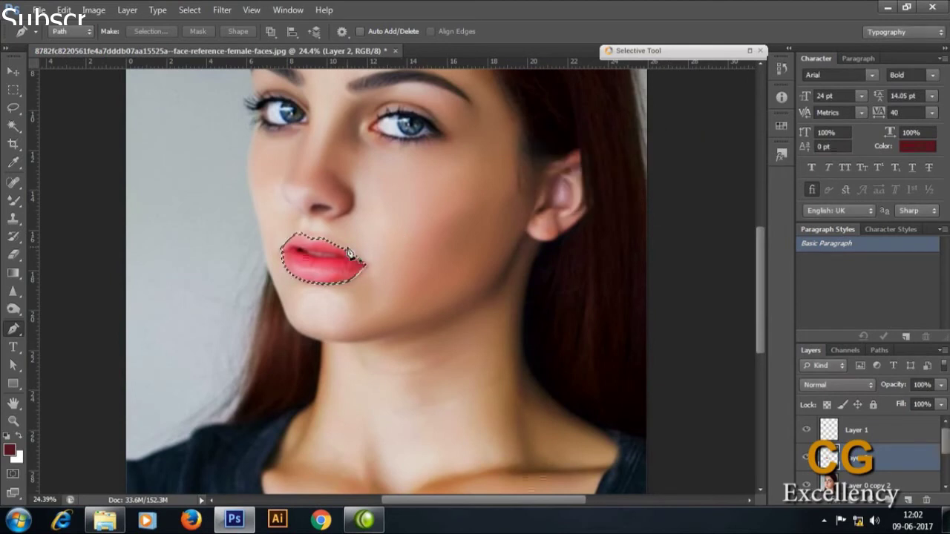
Blur the lip border with a 5.1-pixel Gaussian Blur, then clear the selection
scroll(342, 245, up, 5)
click(222, 10)
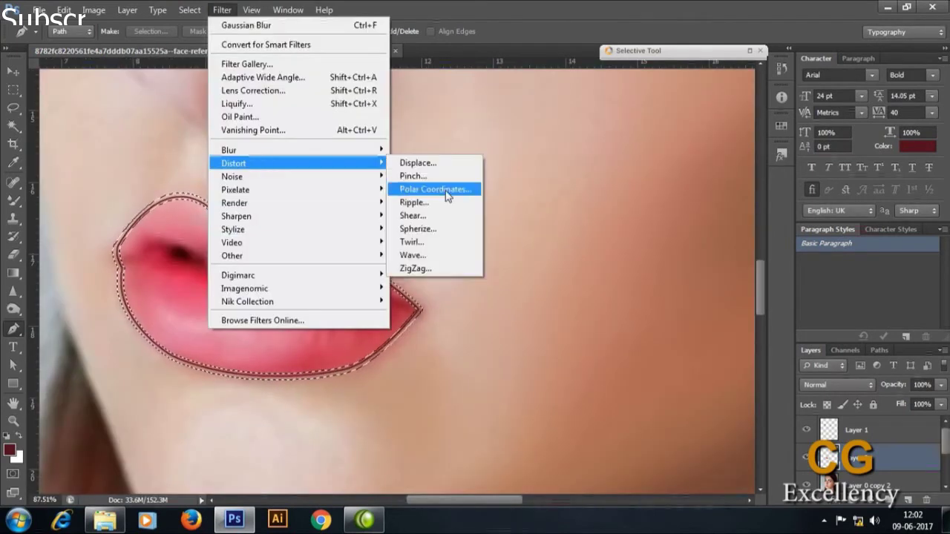
click(475, 246)
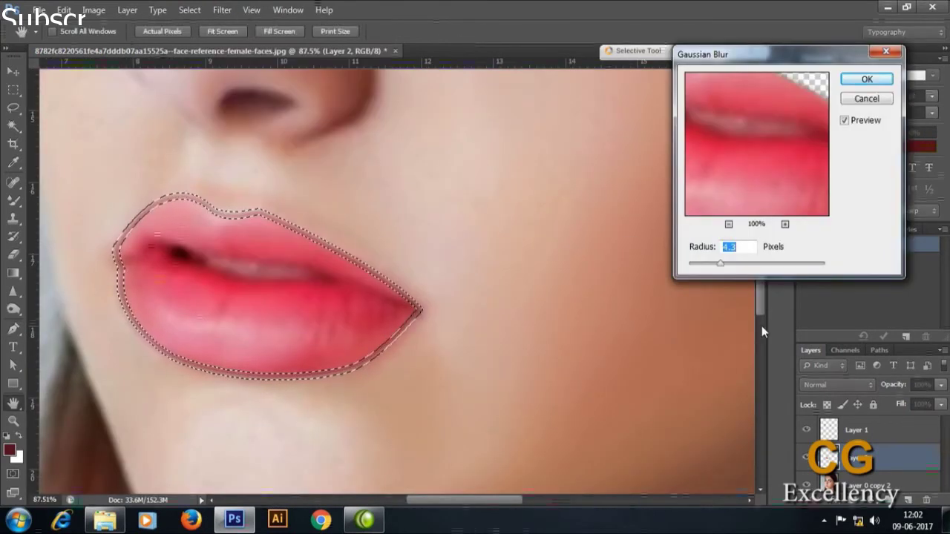
drag(719, 263, 725, 263)
key(Return)
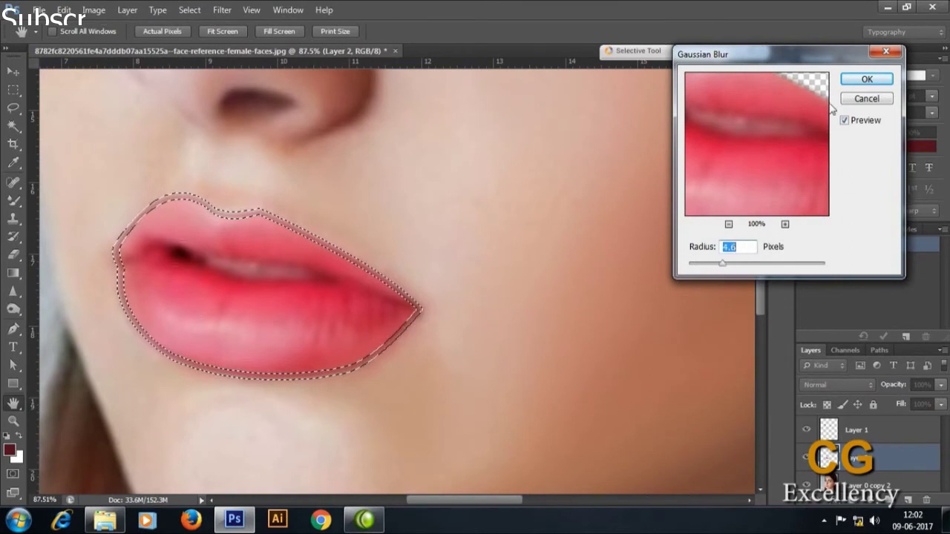
key(p)
key(ctrl+0)
scroll(509, 269, up, 2)
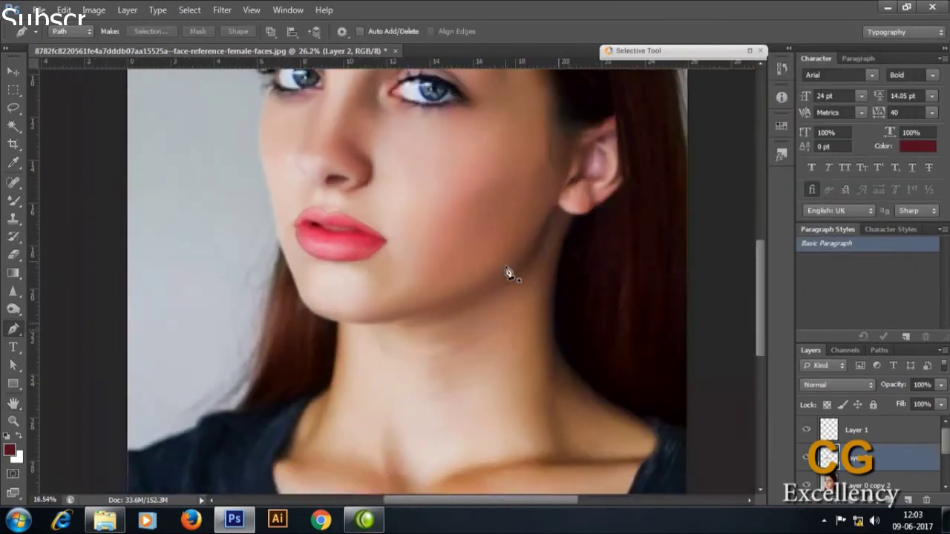
scroll(445, 313, down, 3)
scroll(376, 297, up, 3)
scroll(378, 293, up, 2)
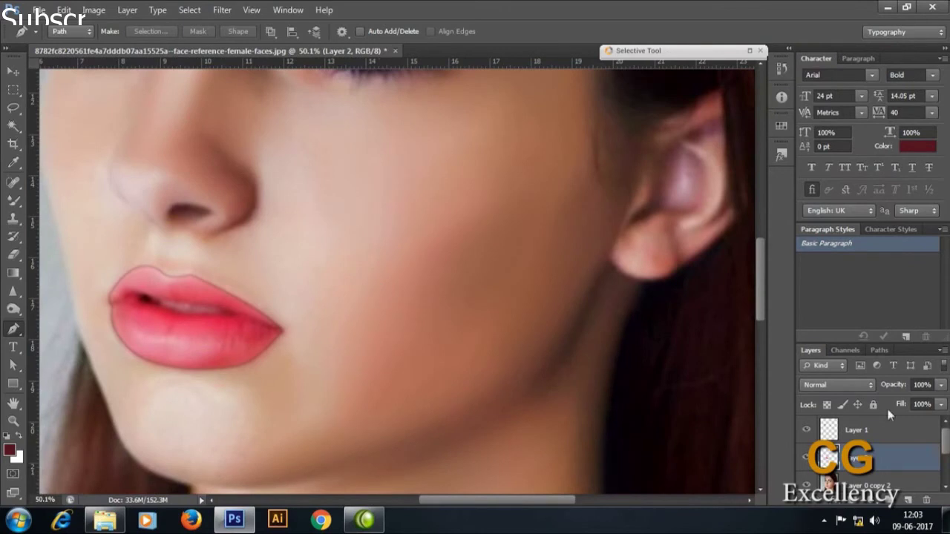
Turn the lip path into a 2-pixel border selection
key(ctrl+Return)
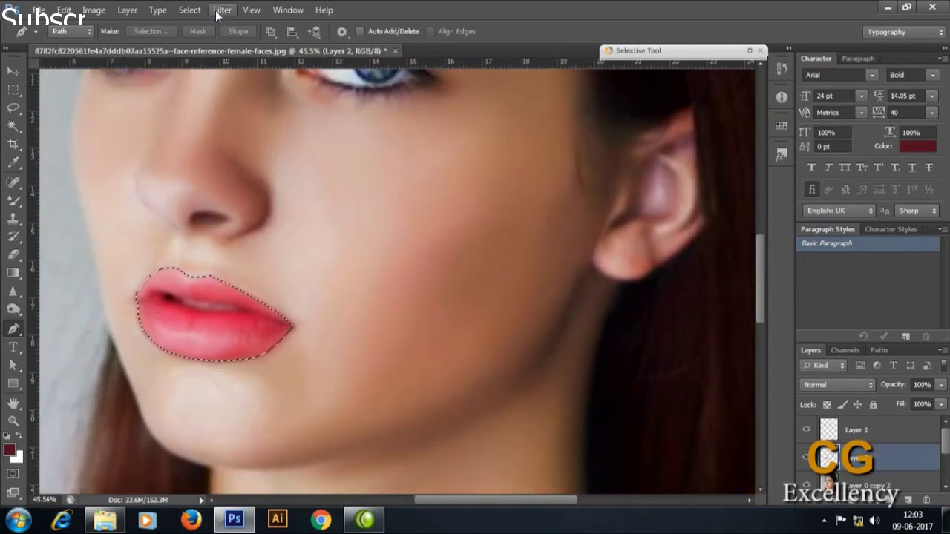
click(189, 10)
click(356, 163)
text(2)
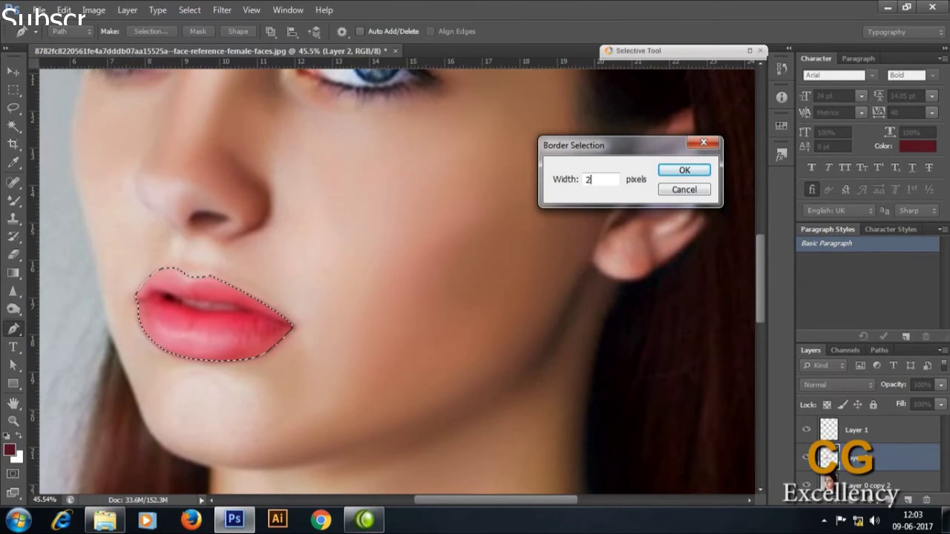
key(Return)
Apply a 4.6-radius Gaussian Blur to the lip border and deselect
click(222, 9)
mouse_move(229, 150)
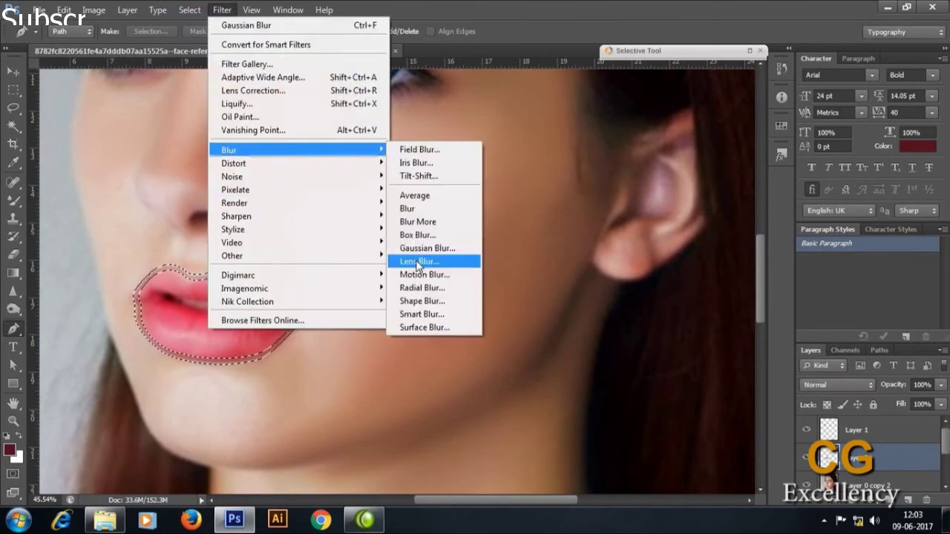
click(427, 248)
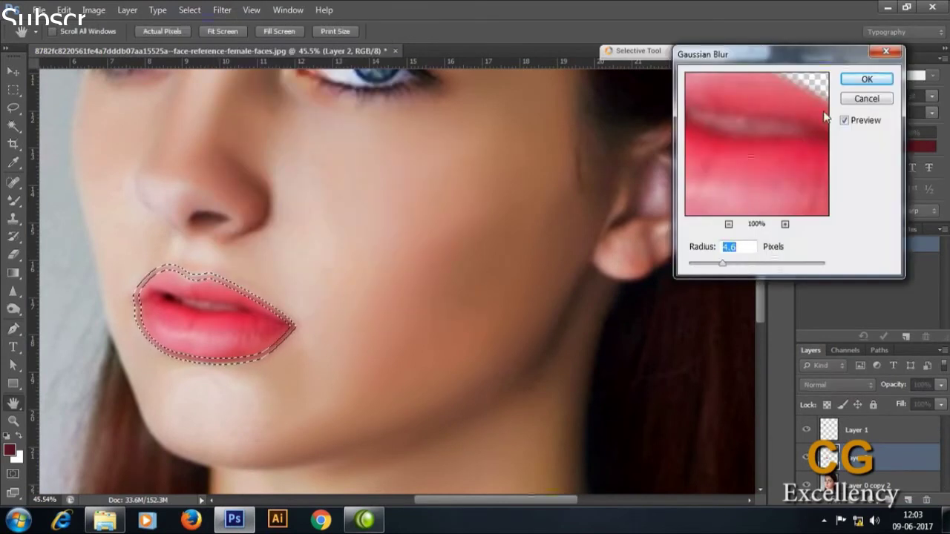
key(Return)
key(ctrl+d)
key(ctrl+0)
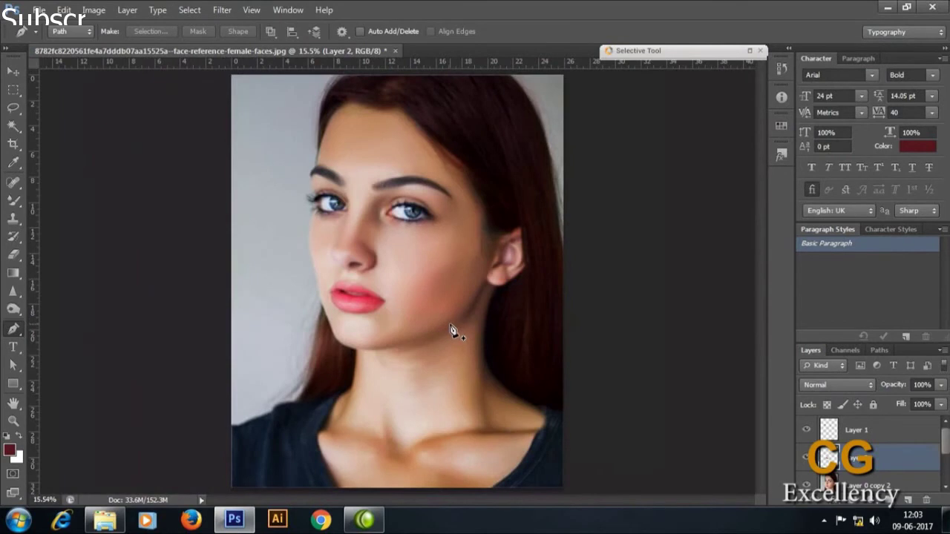
scroll(408, 329, up, 5)
scroll(405, 319, down, 4)
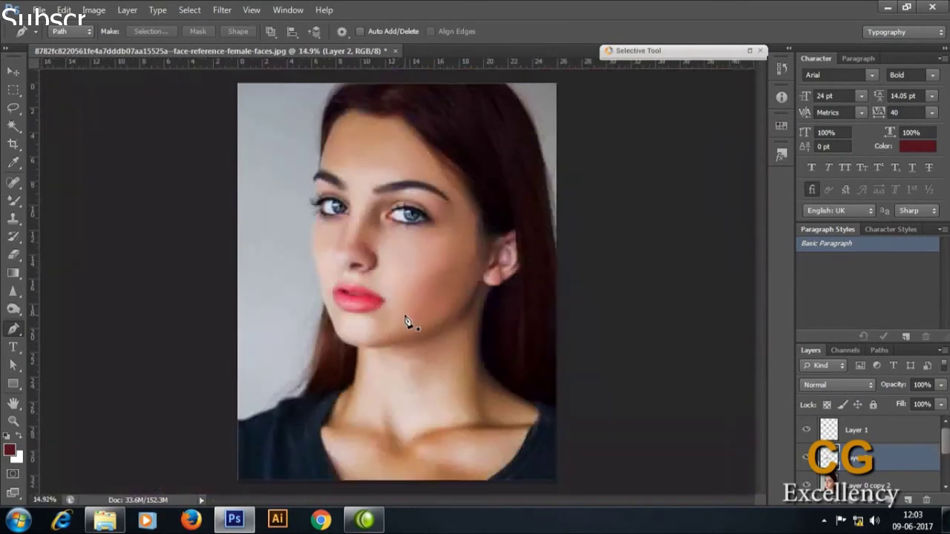
scroll(406, 319, down, 1)
scroll(409, 337, up, 3)
scroll(412, 342, up, 1)
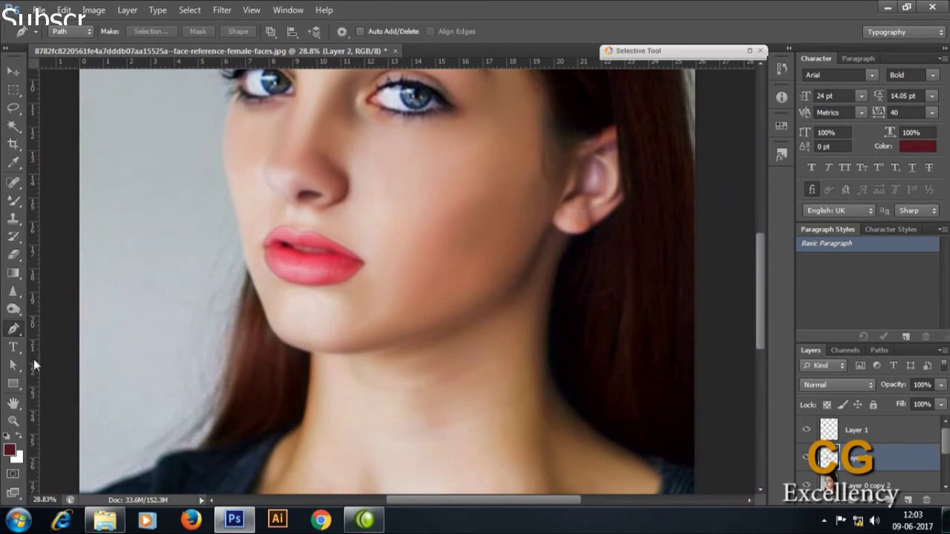
Dodge the lips at Midtones, 16% exposure, with a brush of about 25–30 px
drag(14, 309, 71, 306)
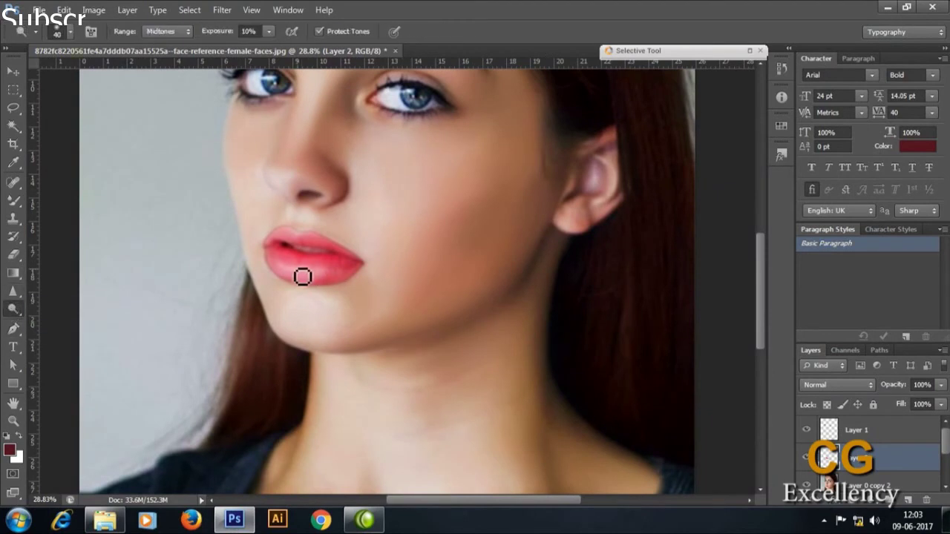
key(bracketleft)
key(bracketleft)
key(bracketleft)
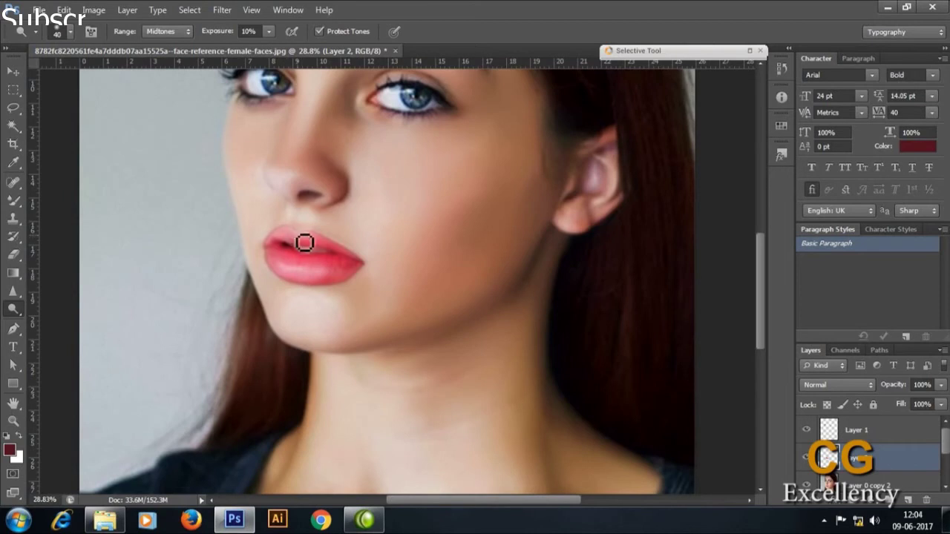
key(bracketleft)
key(bracketleft)
key(bracketleft)
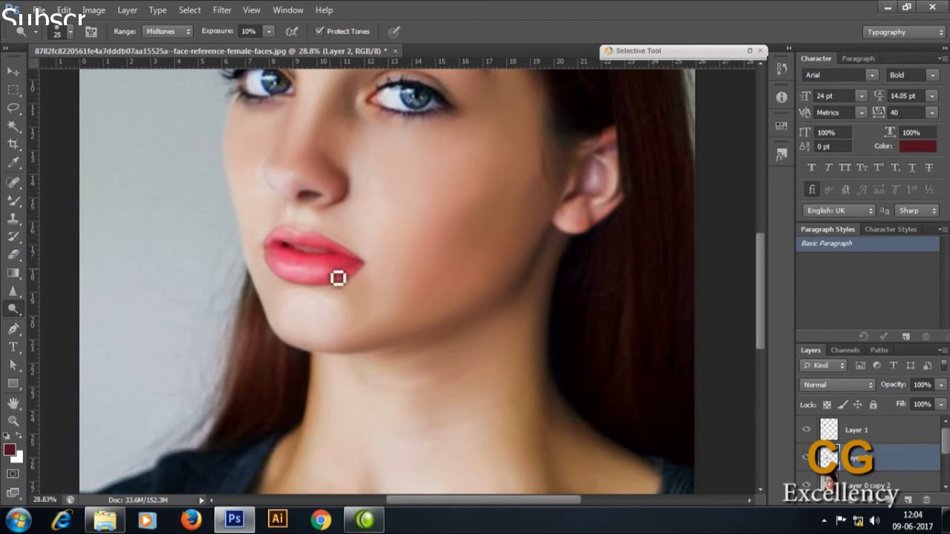
key(bracketright)
Try the Sponge tool briefly, then return to Dodge with a smaller brush for the lip edges
right_click(14, 308)
click(66, 334)
key(bracketleft)
key(bracketleft)
key(bracketleft)
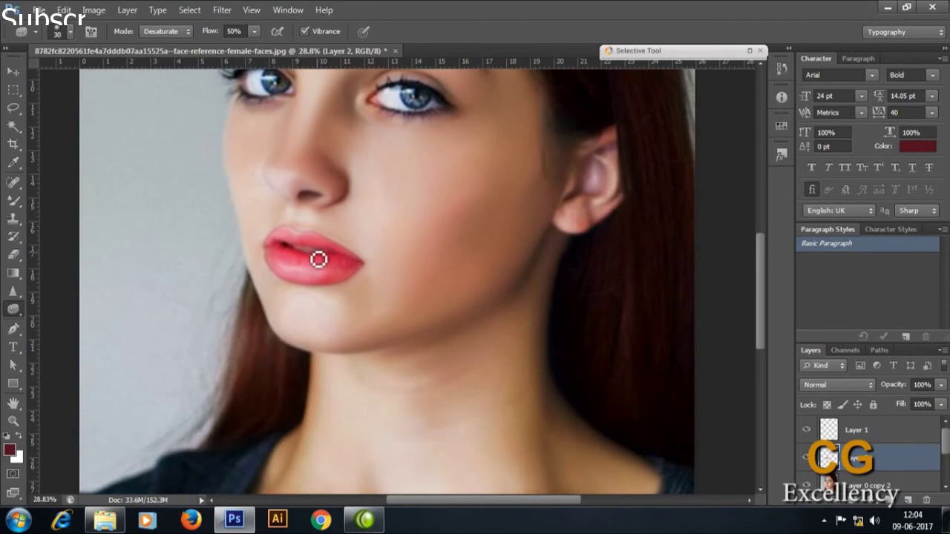
right_click(14, 308)
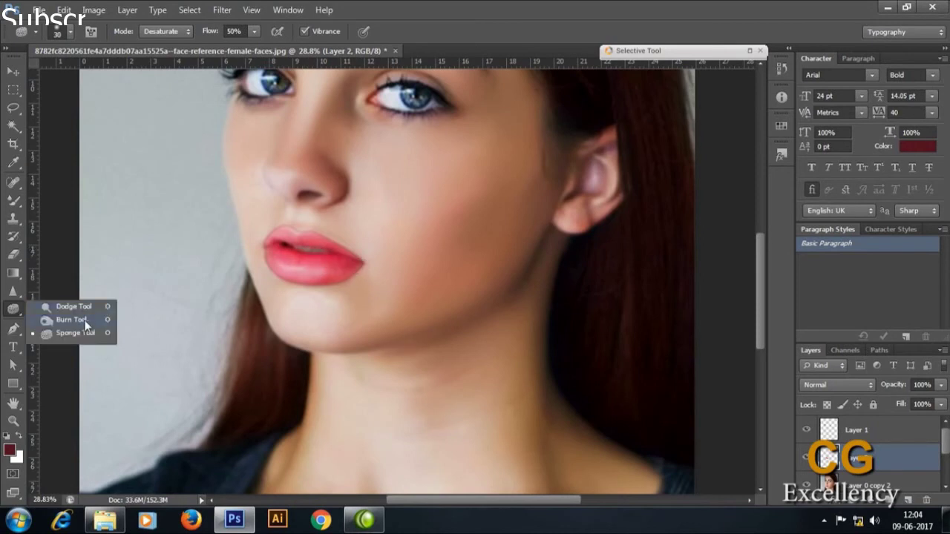
click(66, 304)
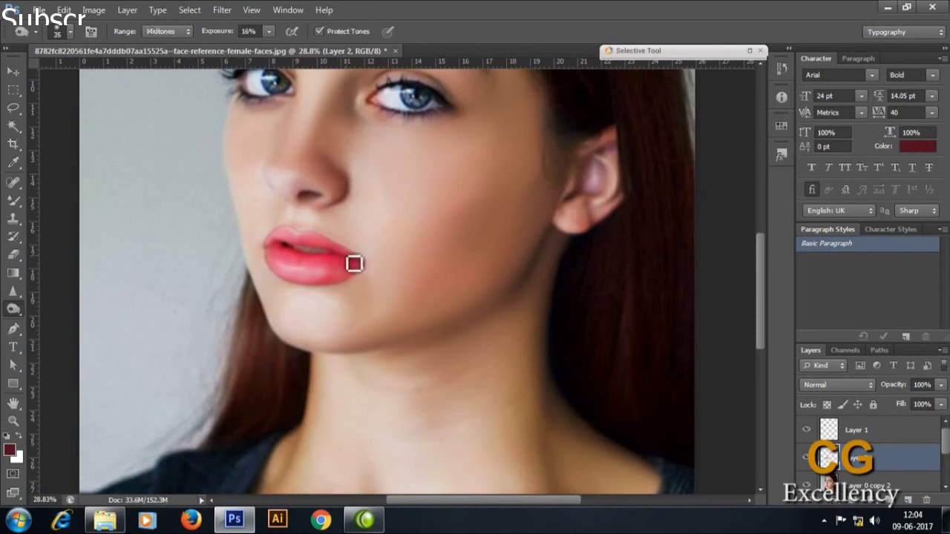
key(bracketleft)
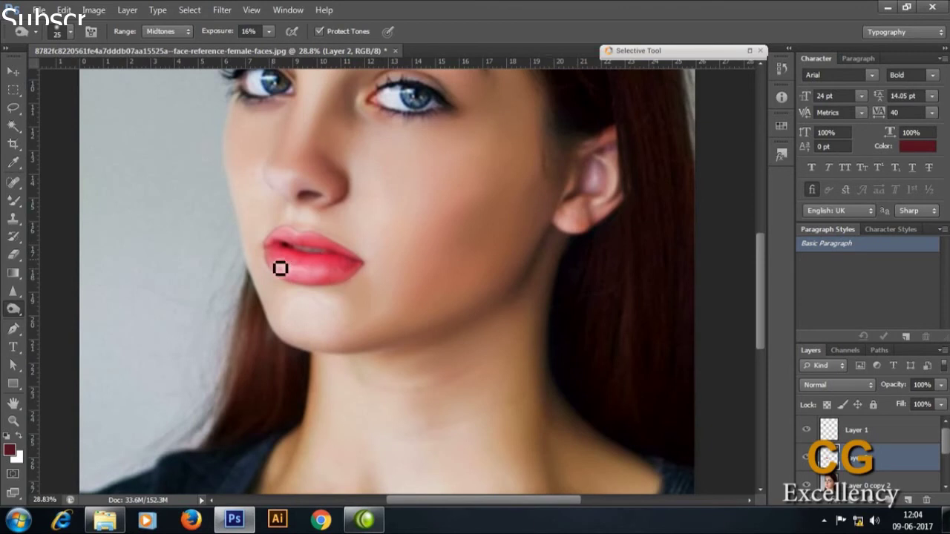
key(bracketright)
key(bracketright)
key(bracketright)
Lower Layer 2's opacity to 70%
scroll(410, 304, down, 3)
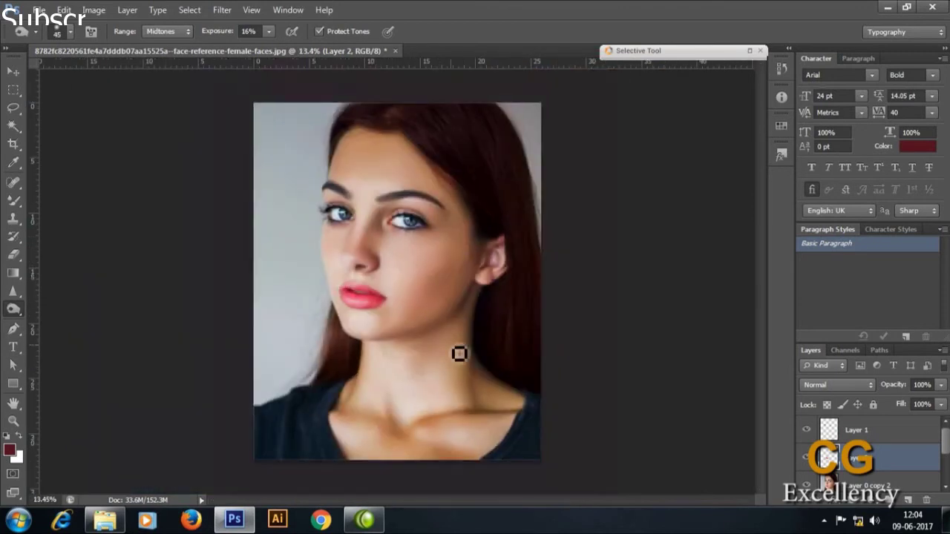
scroll(414, 329, up, 1)
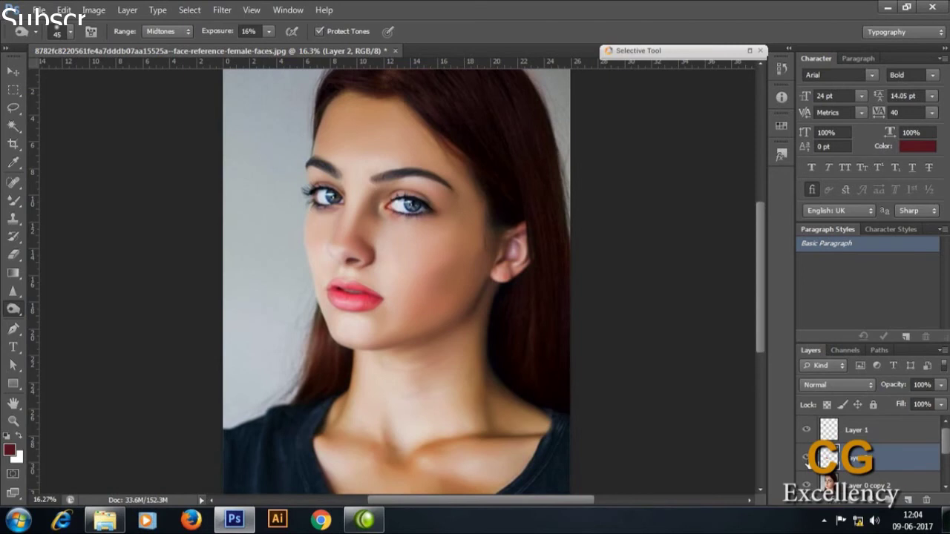
scroll(527, 361, down, 3)
scroll(657, 373, up, 3)
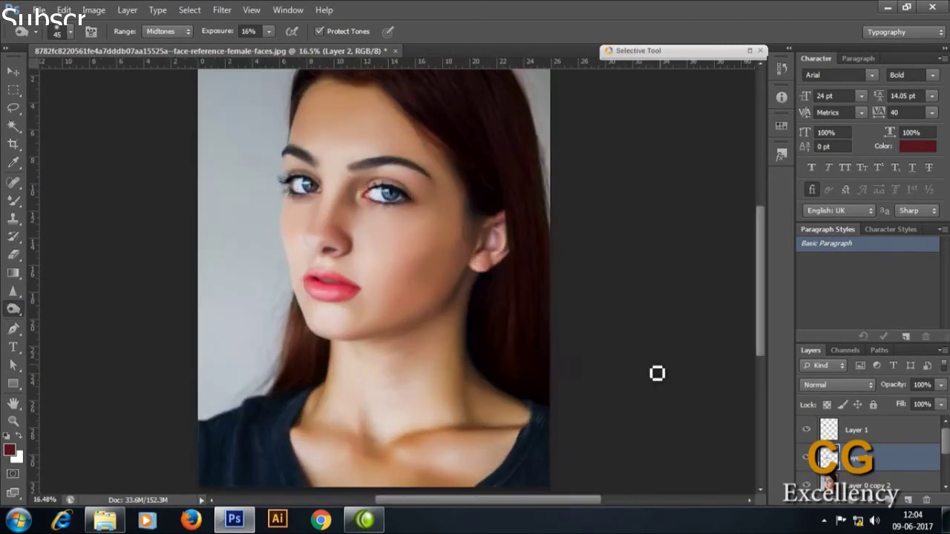
click(942, 385)
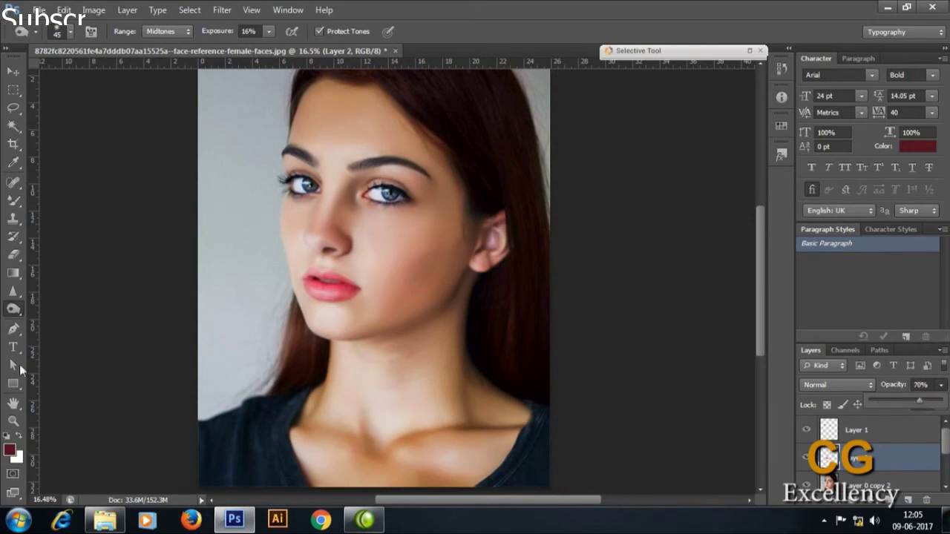
Lasso a freehand selection around the background beside the head
key(v)
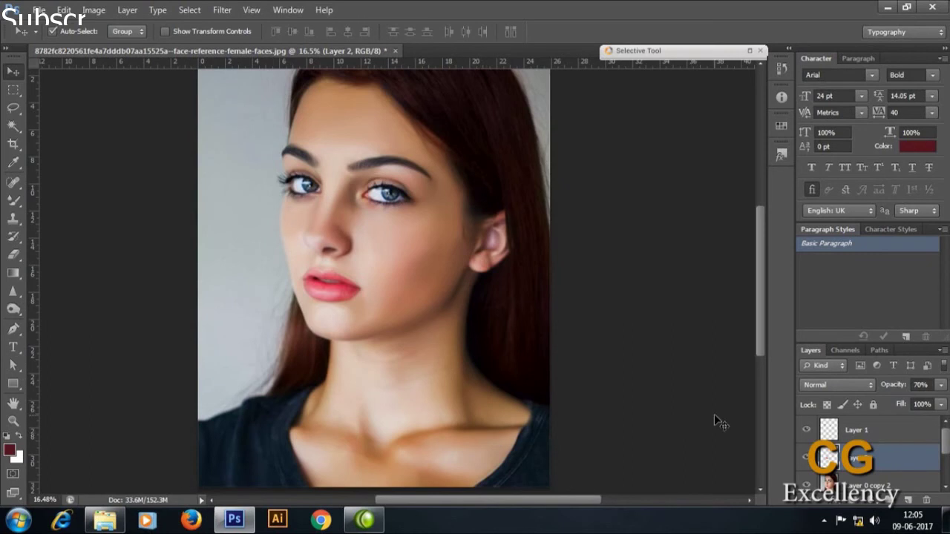
scroll(498, 299, down, 1)
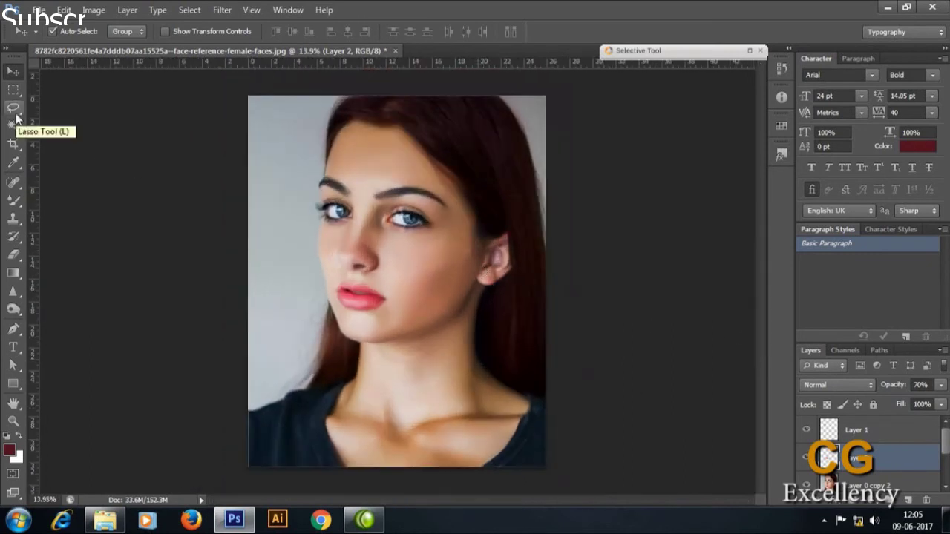
drag(13, 107, 77, 119)
click(77, 115)
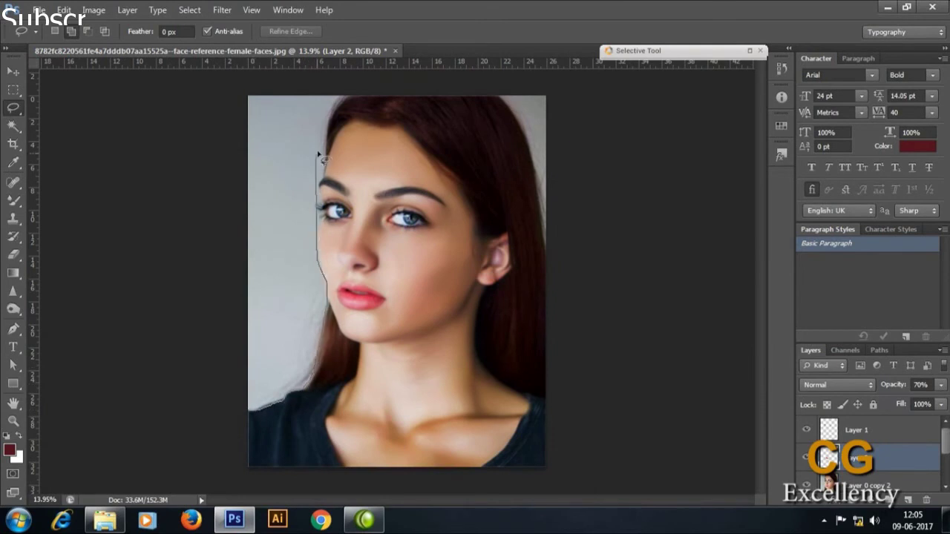
mouse_move(319, 155)
mouse_down()
mouse_move(439, 95)
mouse_move(543, 191)
mouse_move(250, 89)
mouse_move(265, 419)
mouse_move(251, 410)
mouse_up()
Feather the background selection by 60 pixels and merge into Layer 0 copy 2
right_click(537, 121)
click(552, 137)
text(60)
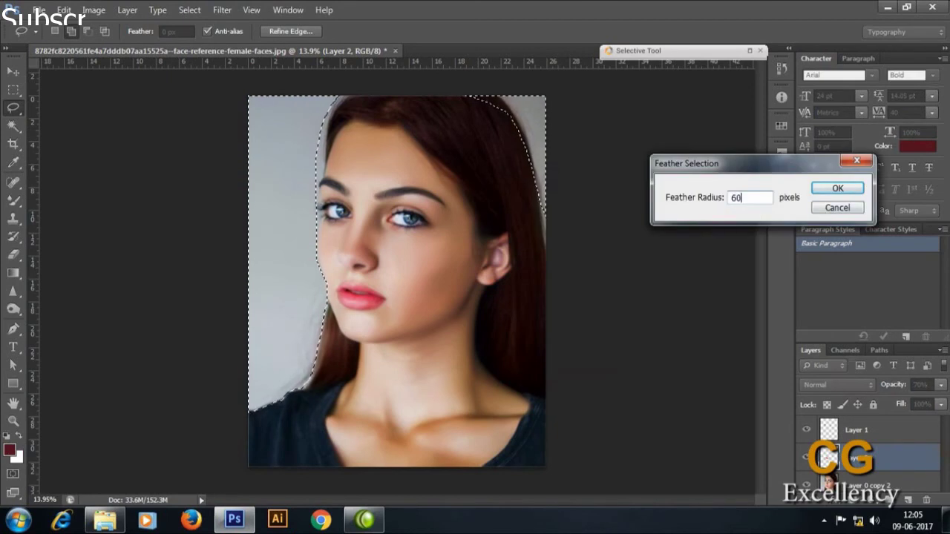
key(Return)
key(ctrl+j)
Shift the background's hue with Hue/Saturation, then deselect
click(93, 10)
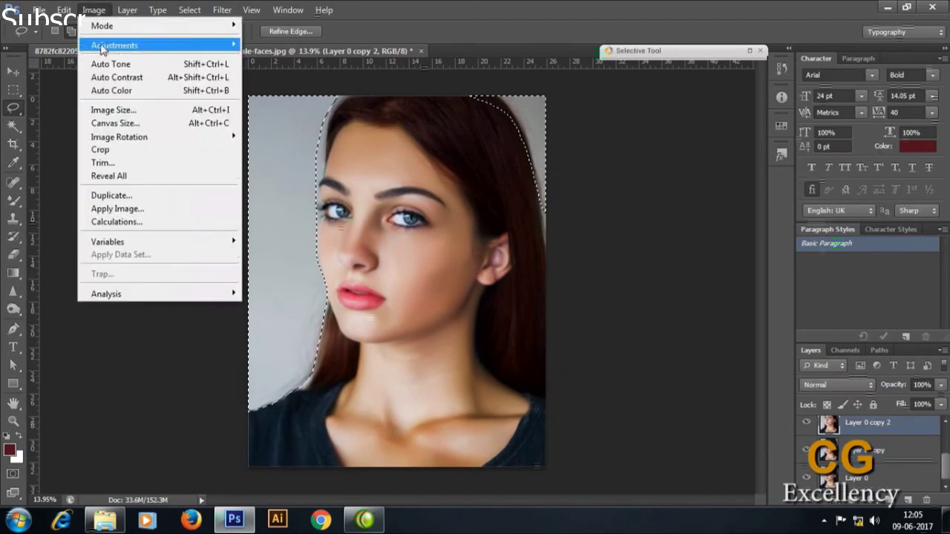
mouse_move(114, 45)
click(314, 126)
mouse_move(703, 141)
mouse_down()
mouse_move(636, 142)
mouse_move(767, 142)
mouse_move(757, 145)
mouse_up()
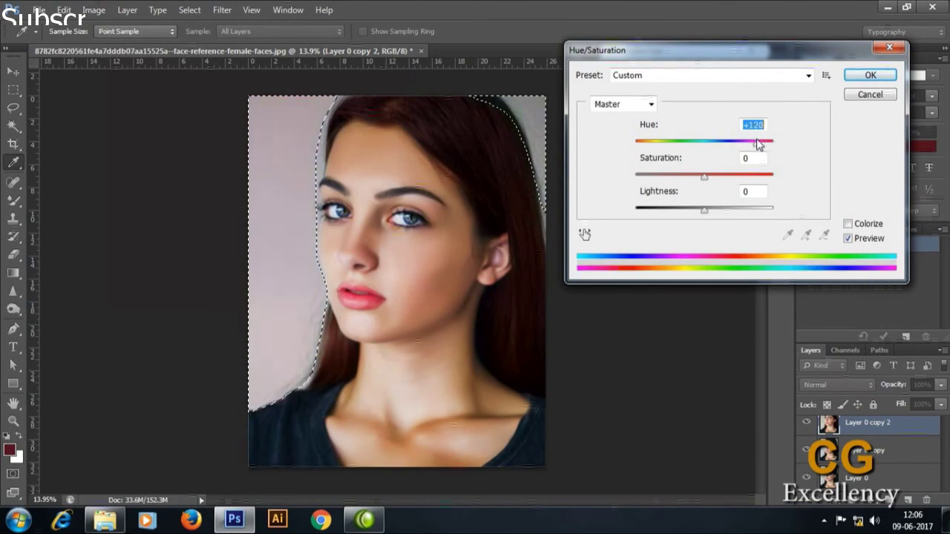
click(870, 75)
key(l)
key(ctrl+d)
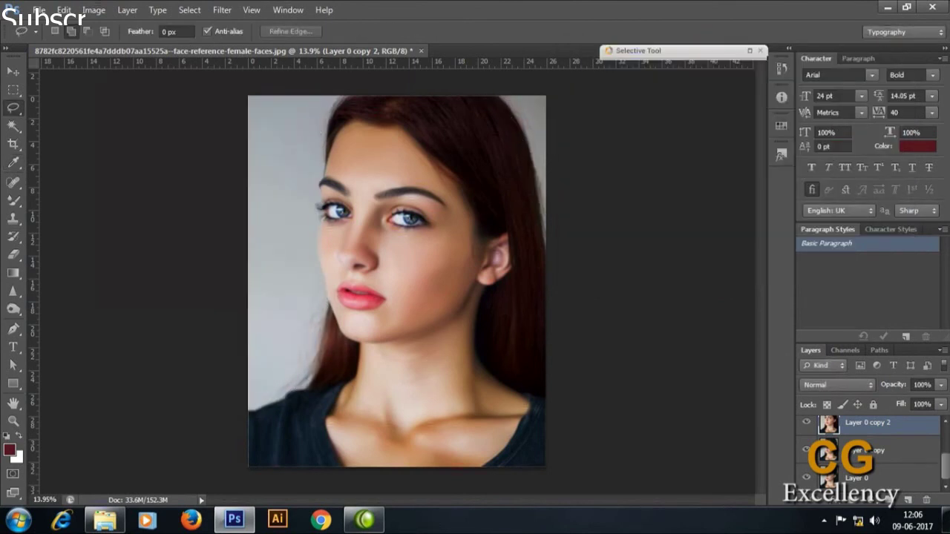
Add a Curves adjustment layer with the curve raised to brighten the image
click(875, 504)
click(846, 278)
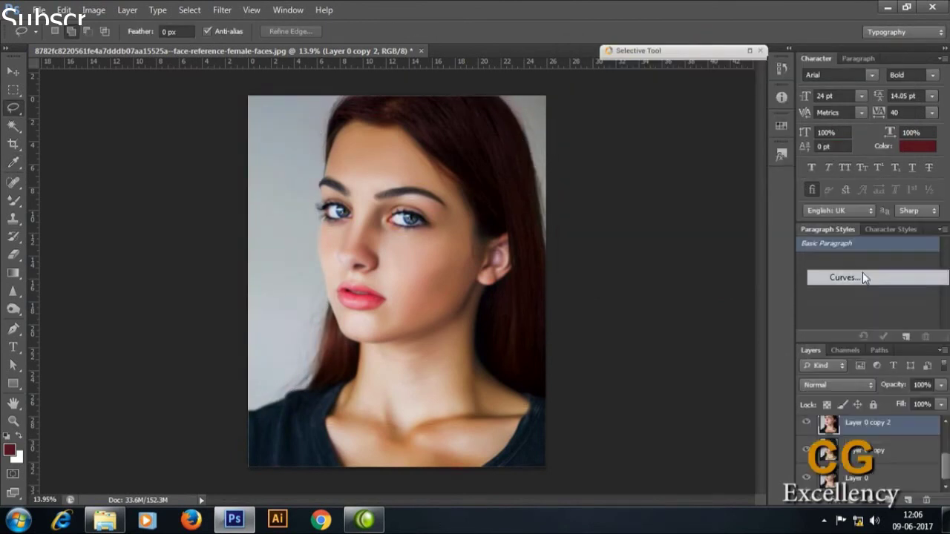
mouse_move(695, 210)
mouse_down()
mouse_move(696, 194)
mouse_move(707, 223)
mouse_move(698, 207)
mouse_up()
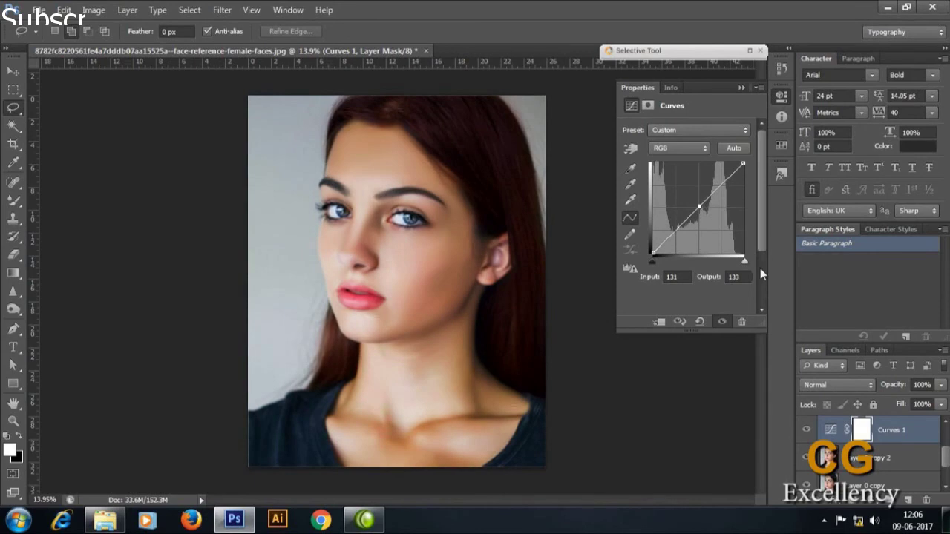
click(741, 87)
Paint the Curves mask in black with a 200 px brush
click(13, 200)
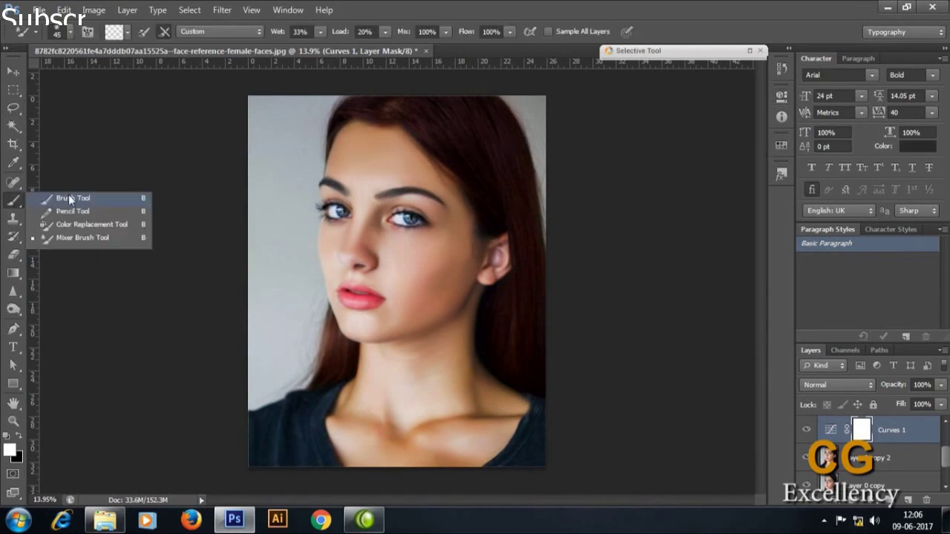
click(67, 198)
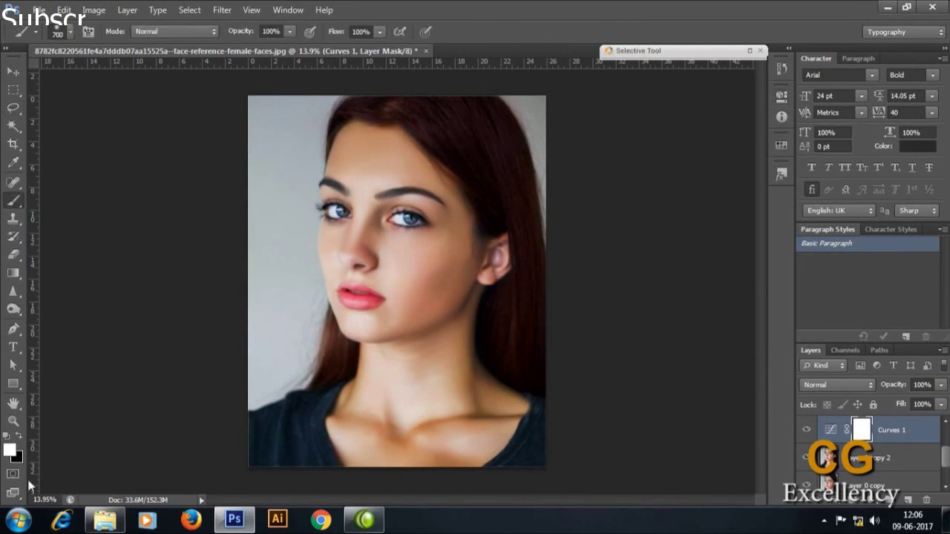
key(x)
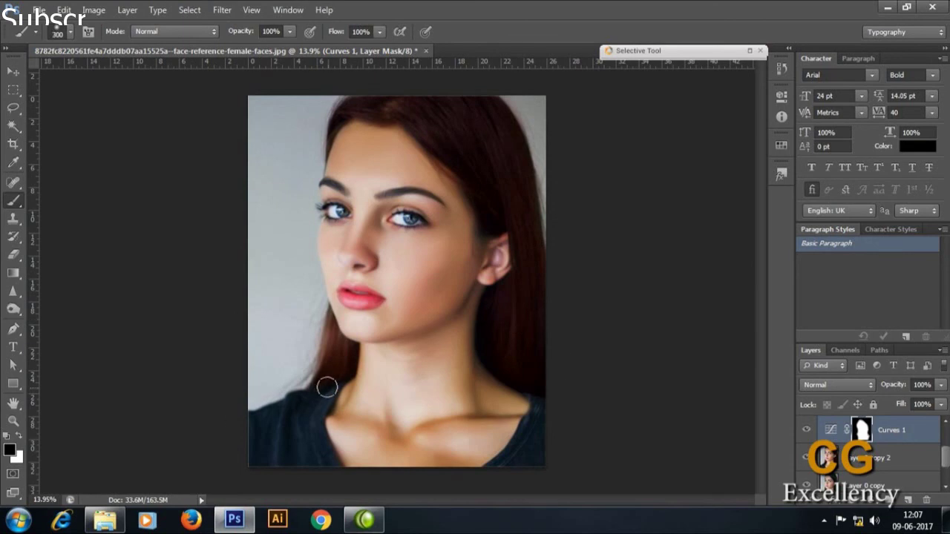
key(bracketleft)
key(bracketleft)
Set the foreground colour to dark maroon #51101f
click(12, 451)
click(485, 175)
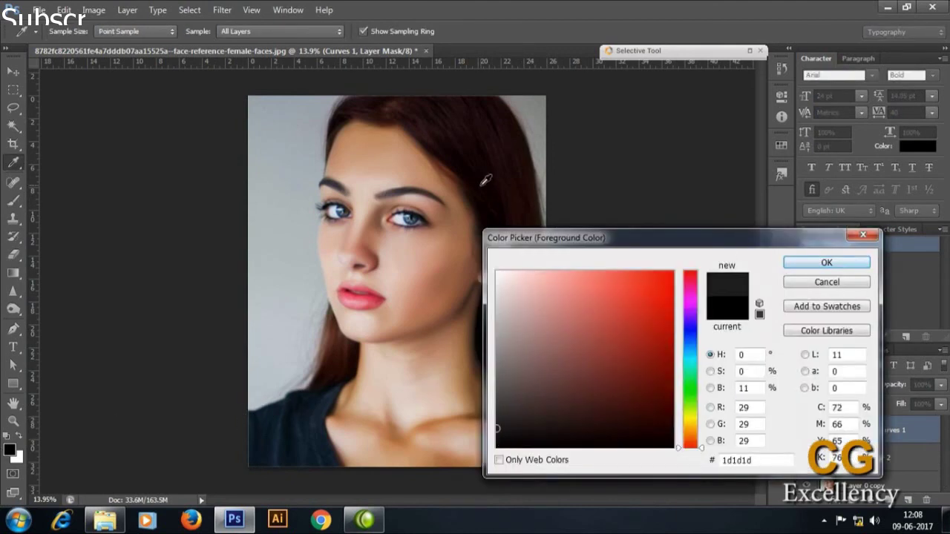
click(823, 264)
click(8, 449)
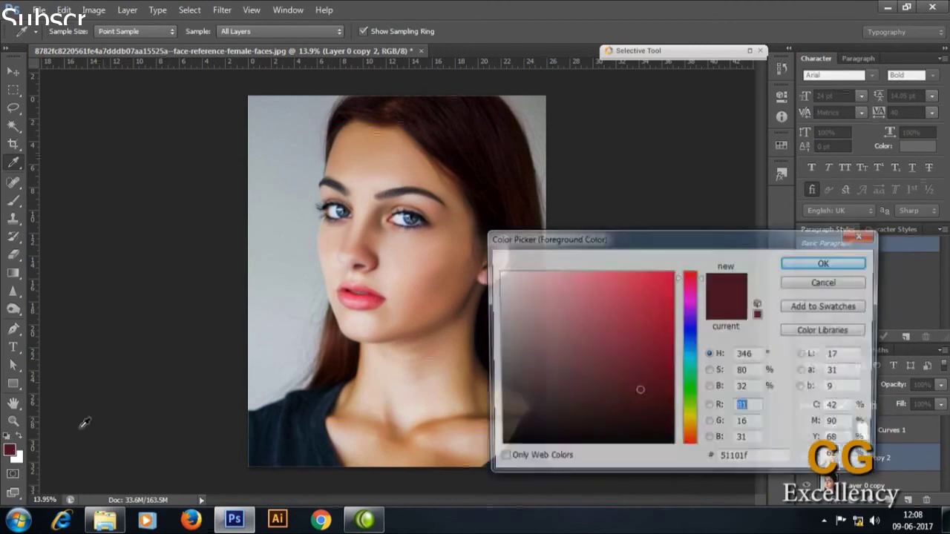
click(659, 438)
click(816, 261)
Choose the Color Replacement Tool with continuous sampling and add an empty Layer 3
right_click(13, 200)
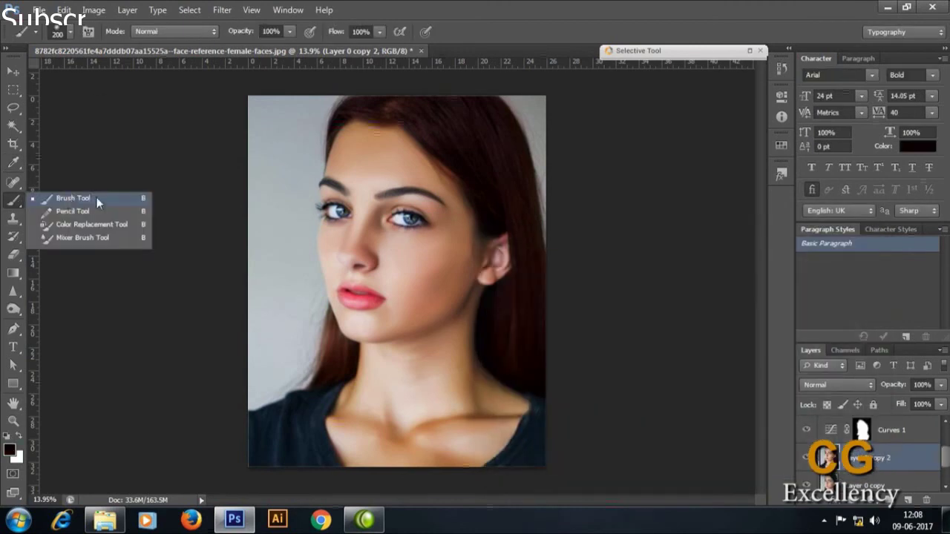
click(88, 226)
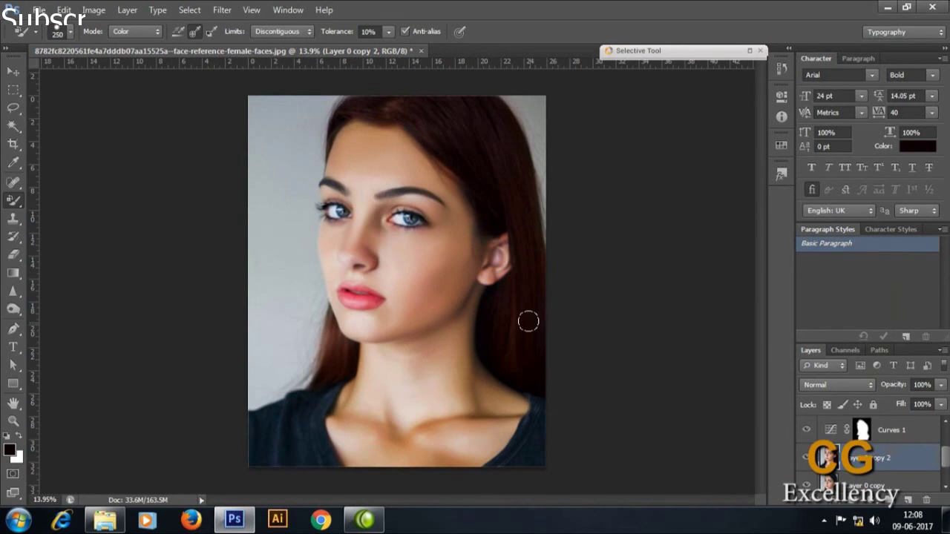
click(178, 31)
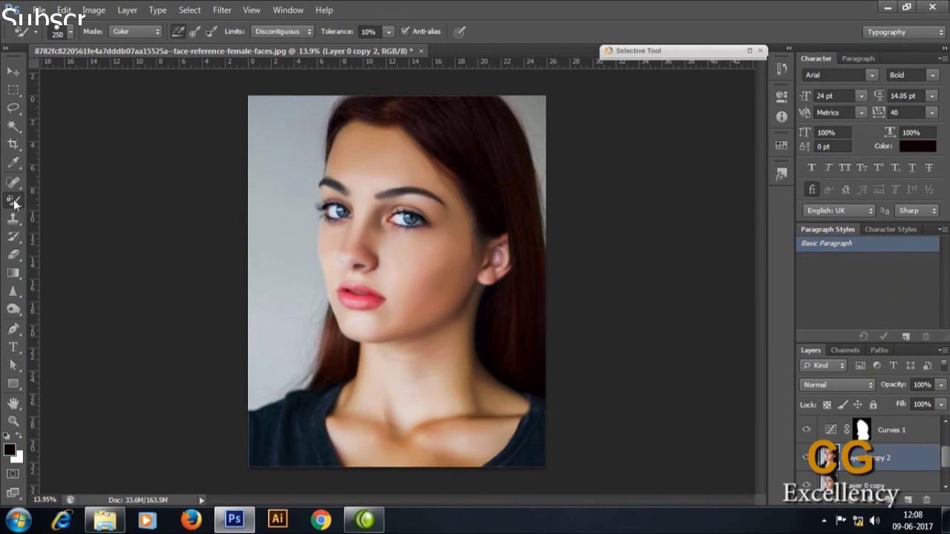
click(906, 502)
Set Layer 3's blend mode to Color
right_click(13, 201)
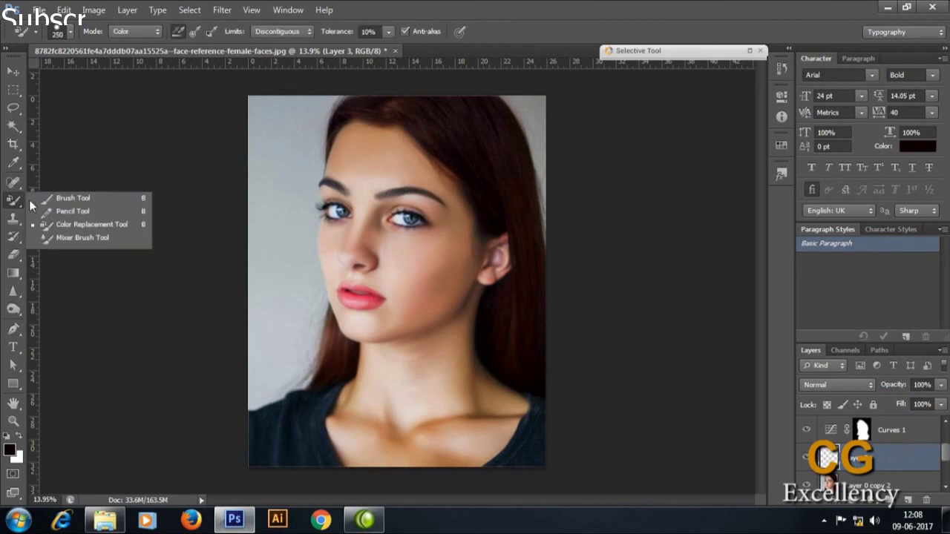
click(67, 195)
click(827, 384)
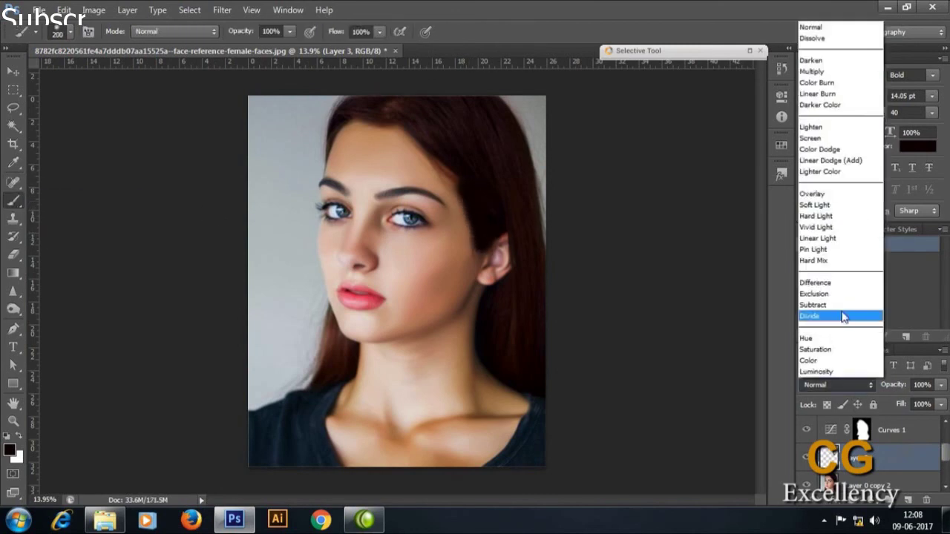
click(824, 362)
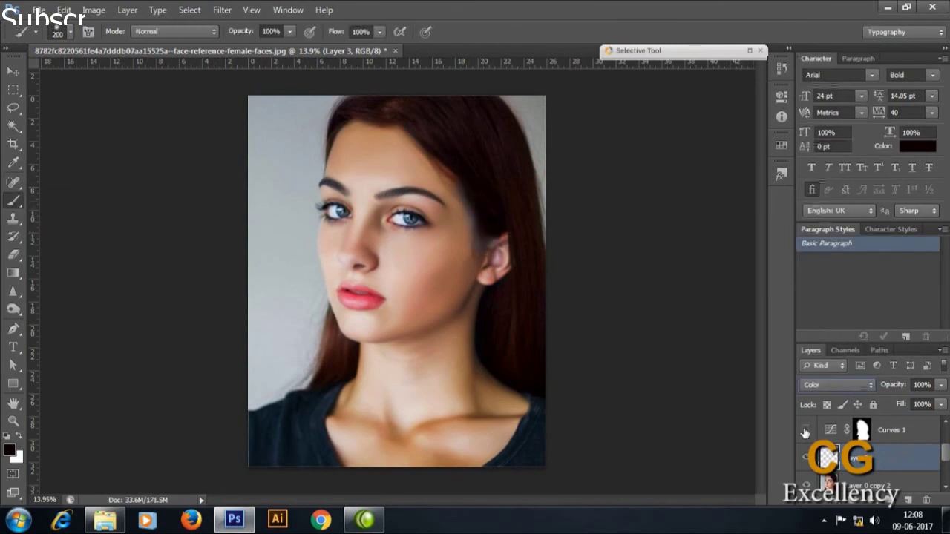
click(868, 385)
click(833, 340)
Hide Layer 3 and select Layer 0 copy 2 with the Color Replacement Tool active
click(806, 458)
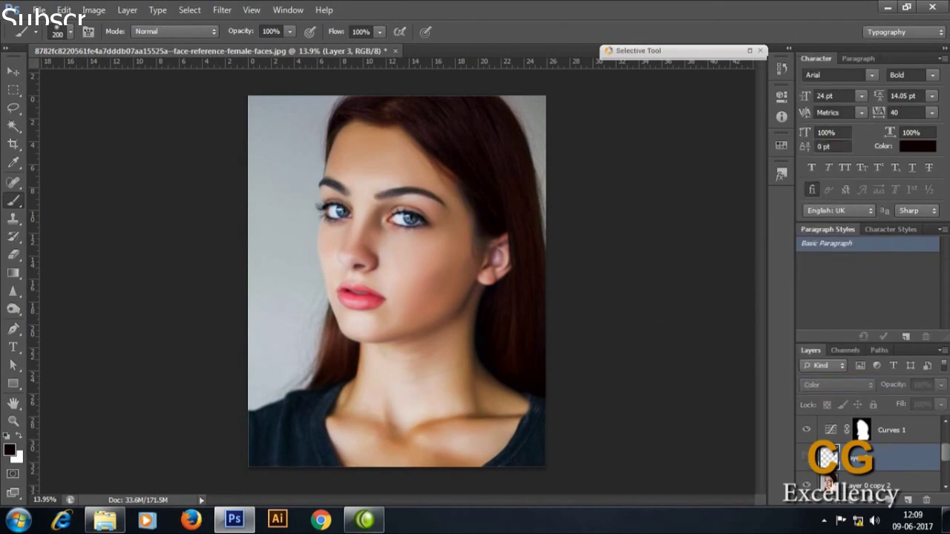
click(829, 484)
right_click(13, 201)
click(85, 225)
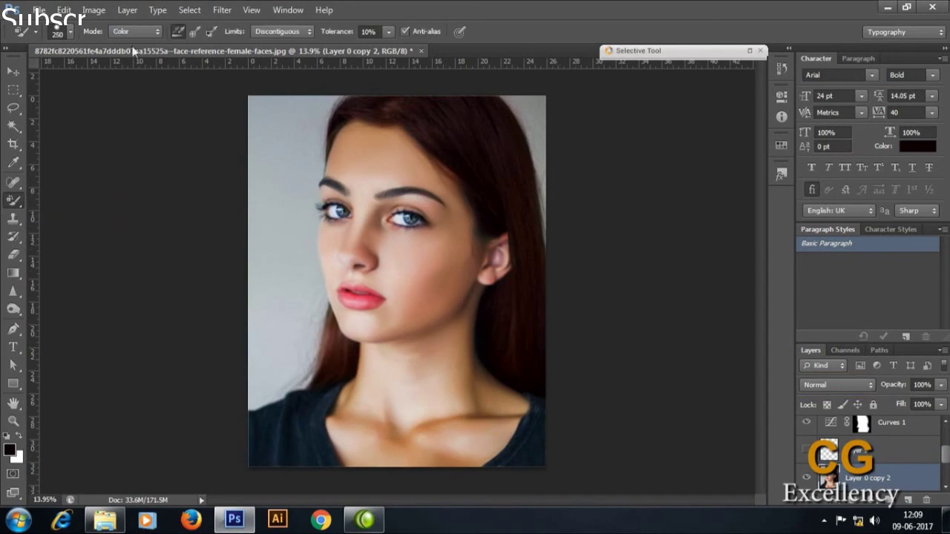